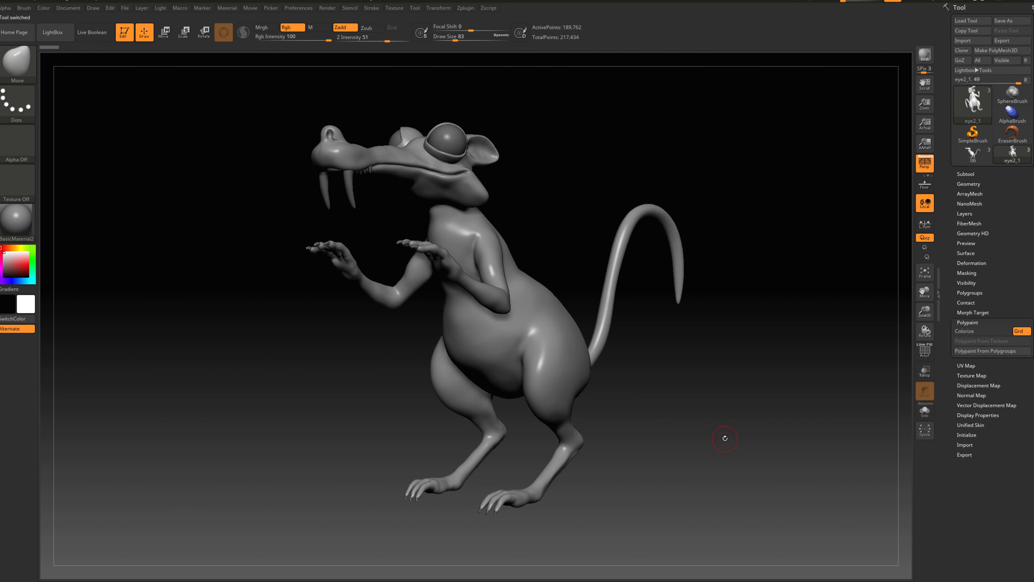
Turn on symmetry and lower the rat's body mesh to a lower subdivision level in the eye2_1 tool.
left_click_drag(720, 431, 697, 425)
key("x")
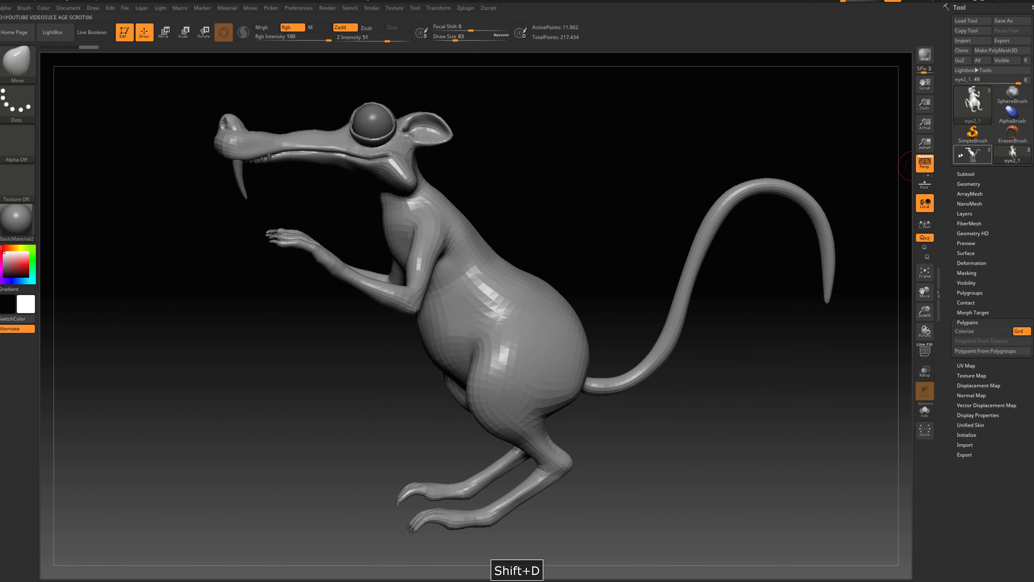
left_click(972, 155)
key("shift+d")
left_click_drag(723, 395, 692, 425)
left_click(1012, 155)
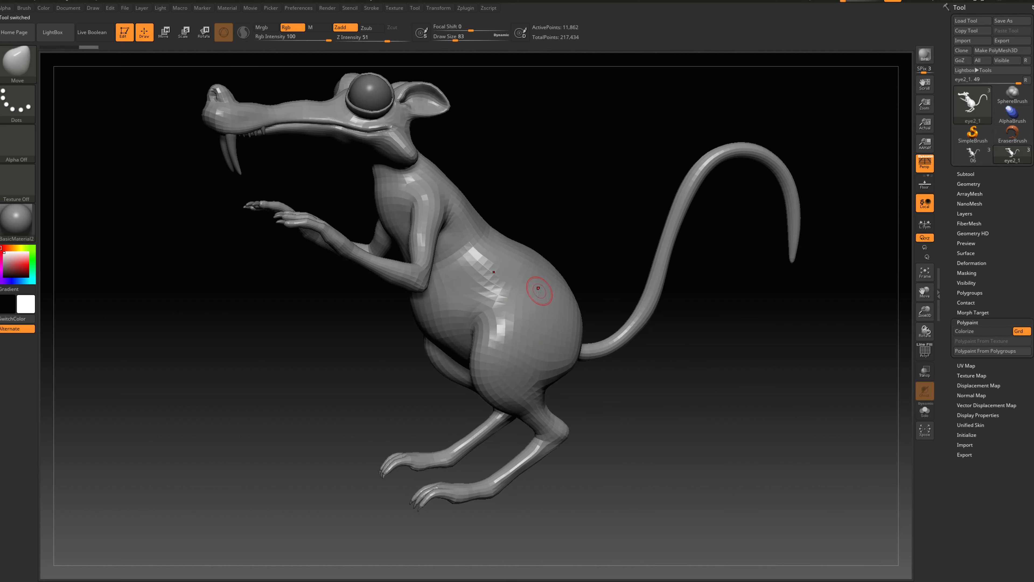
Show the polyframe wireframe on the rat model to examine its topology.
left_click_drag(724, 386, 904, 220)
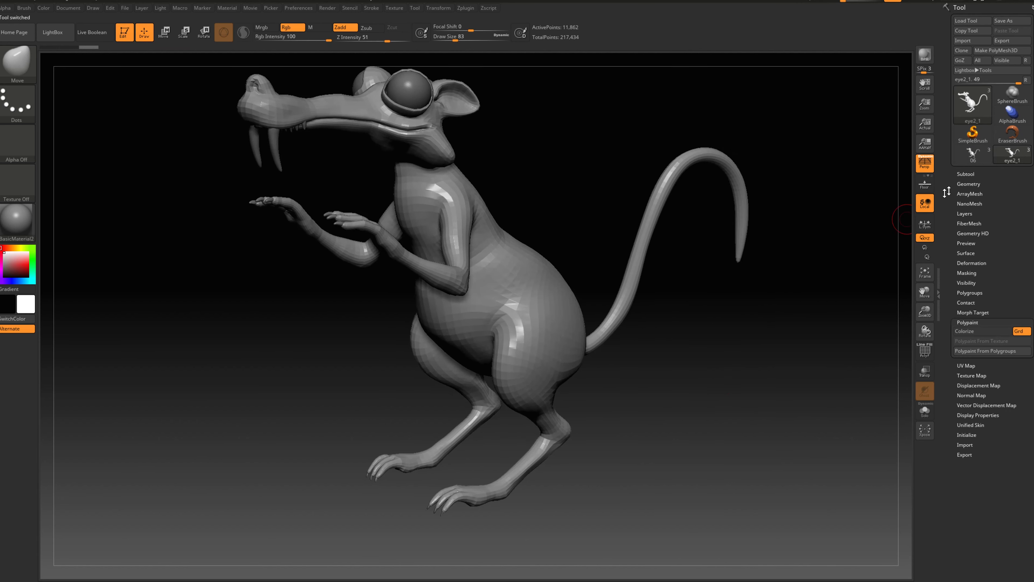
left_click_drag(735, 347, 945, 343)
left_click(925, 350)
left_click_drag(766, 405, 837, 424, "alt")
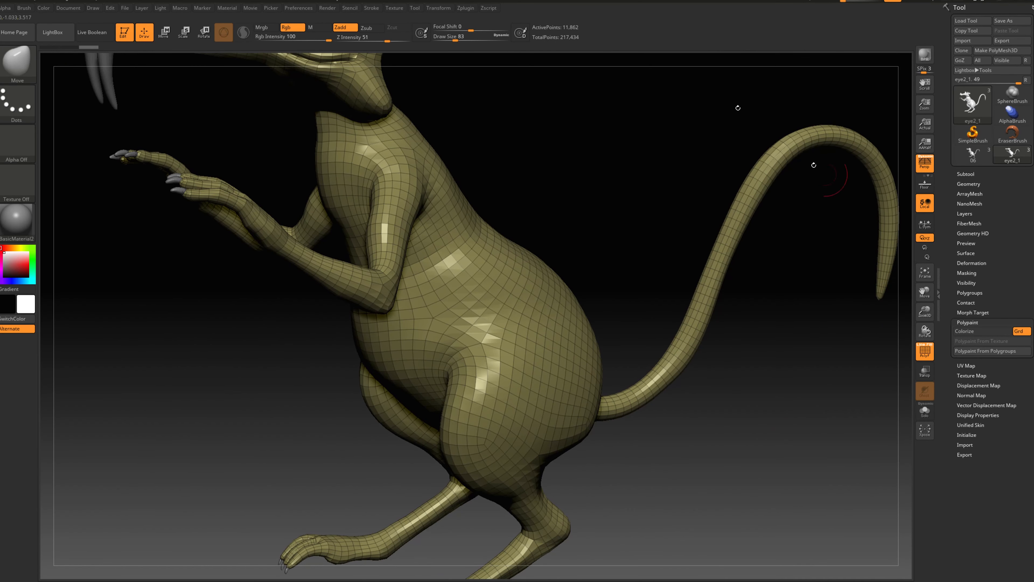
Dock the Zplugin palette beside the Tool palette, expand UV Master and work on a clone of the body.
left_click(463, 9)
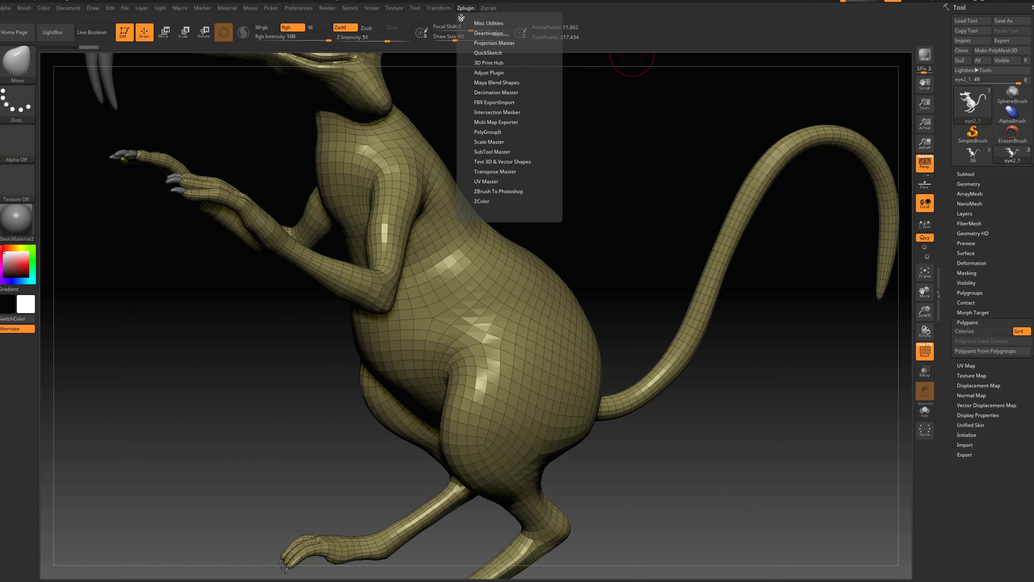
left_click_drag(461, 18, 842, 22)
left_click_drag(950, 15, 950, 16)
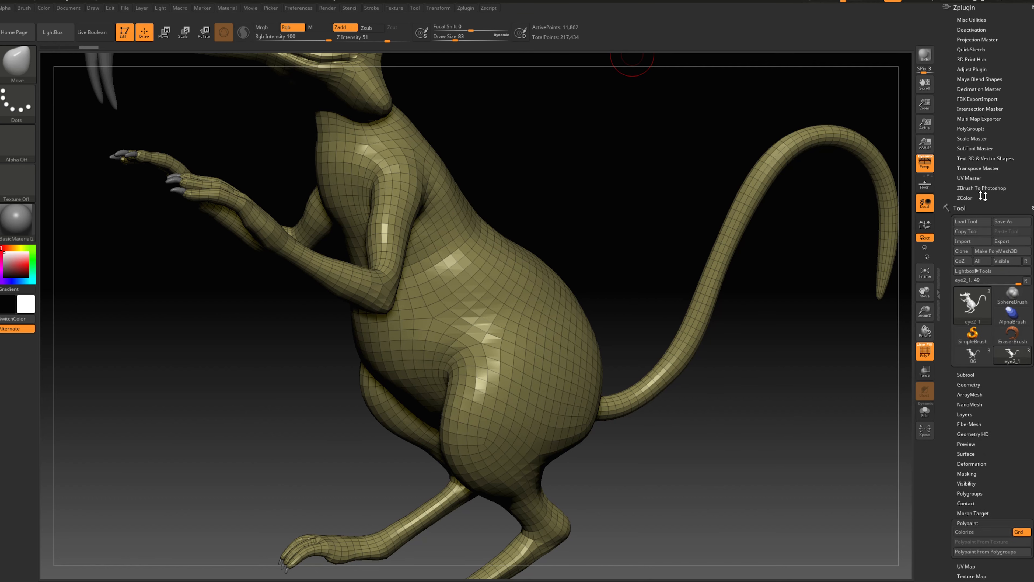
left_click(972, 178)
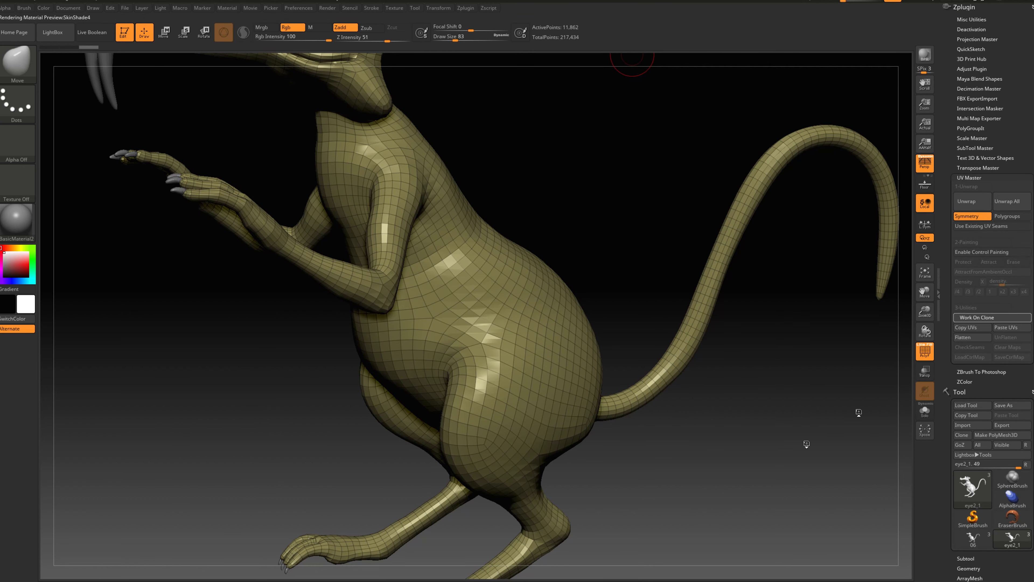
mouse_move(744, 469)
left_mouse_down("alt")
mouse_move(760, 416)
mouse_move(704, 442)
mouse_move(693, 407)
mouse_move(617, 365)
left_mouse_up("alt")
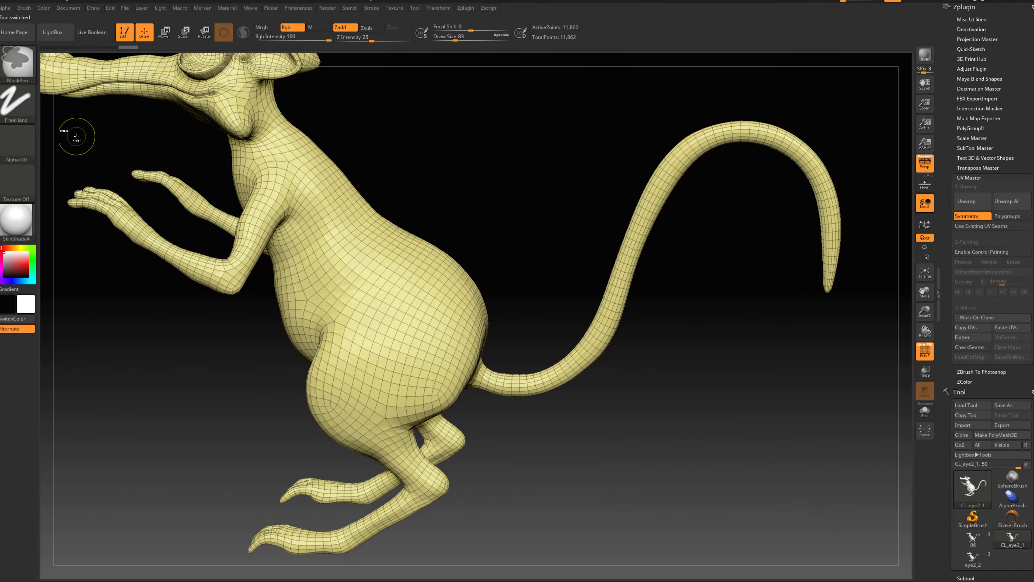
Hide the tail with the SelectLasso brush and assign the visible rest of the body to a new polygroup.
left_click(16, 103, "ctrl+shift")
left_click(184, 110, "ctrl+shift")
mouse_move(852, 408)
left_mouse_down("ctrl+alt+shift")
mouse_move(628, 337)
mouse_move(878, 81)
mouse_move(908, 403)
left_mouse_up("ctrl+alt+shift")
left_click_drag(739, 377, 726, 338, "alt")
mouse_move(778, 313)
left_mouse_down("ctrl+alt+shift")
mouse_move(563, 318)
mouse_move(591, 488)
left_mouse_up("ctrl+alt+shift")
mouse_move(580, 475)
left_mouse_down("alt")
mouse_move(589, 485)
mouse_move(579, 494)
mouse_move(539, 472)
mouse_move(528, 422)
left_mouse_up("alt")
left_click_drag(621, 390, 627, 394, "ctrl+alt+shift")
mouse_move(671, 433)
left_mouse_down()
mouse_move(579, 408)
mouse_move(713, 412)
mouse_move(780, 369)
mouse_move(848, 359)
mouse_move(802, 362)
mouse_move(791, 379)
mouse_move(712, 268)
mouse_move(774, 387)
mouse_move(754, 381)
left_mouse_up()
key("ctrl+w")
Lasso-hide both arms at the shoulders and assign the remaining visible body to a new polygroup.
mouse_move(622, 225)
left_mouse_down()
mouse_move(637, 196)
mouse_move(367, 425)
left_mouse_up()
left_click_drag(228, 350, 270, 391, "alt")
mouse_move(252, 443)
left_mouse_down("ctrl+alt+shift")
mouse_move(188, 297)
mouse_move(358, 323)
mouse_move(427, 360)
mouse_move(444, 416)
left_mouse_up("ctrl+alt+shift")
mouse_move(418, 497)
left_mouse_down()
mouse_move(718, 457)
mouse_move(611, 408)
left_mouse_up()
left_click_drag(689, 216, 717, 273, "ctrl+alt+shift")
left_click_drag(367, 245, 367, 366, "alt")
key("s")
mouse_move(466, 366)
left_mouse_down()
mouse_move(451, 365)
mouse_move(468, 383)
mouse_move(460, 355)
mouse_move(463, 388)
left_mouse_up()
mouse_move(548, 300)
left_mouse_down()
mouse_move(538, 347)
mouse_move(548, 368)
left_mouse_up()
left_click_drag(409, 389, 436, 400, "ctrl+alt+shift")
left_click_drag(548, 300, 259, 438)
left_click_drag(599, 543, 383, 508, "alt")
left_click_drag(383, 507, 393, 453, "alt")
key("ctrl+w")
Lasso-hide the head down to the neck, undoing one bad selection along the way.
left_click_drag(338, 410, 362, 579, "alt")
mouse_move(640, 293)
left_mouse_down()
mouse_move(647, 270)
mouse_move(617, 242)
mouse_move(626, 288)
left_mouse_up()
left_click_drag(593, 256, 754, 295, "alt")
mouse_move(533, 141)
left_mouse_down("alt")
mouse_move(578, 147)
mouse_move(66, 257)
mouse_move(285, 354)
mouse_move(698, 277)
left_mouse_up("alt")
key("ctrl+z")
mouse_move(603, 133)
left_mouse_down("ctrl+alt+shift")
mouse_move(179, 282)
mouse_move(509, 301)
mouse_move(752, 281)
left_mouse_up("ctrl+alt+shift")
left_click_drag(298, 222, 256, 342, "ctrl+alt+shift")
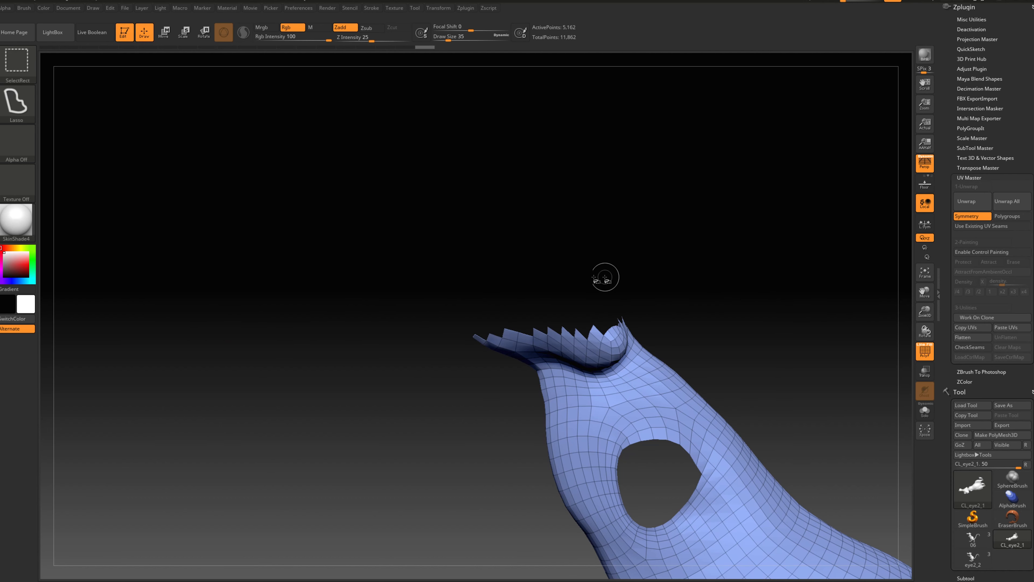
Hide the jagged leftover polygons around the neck opening.
mouse_move(522, 262)
left_mouse_down("ctrl+alt+shift")
mouse_move(376, 346)
mouse_move(564, 347)
left_mouse_up("ctrl+alt+shift")
mouse_move(737, 302)
left_mouse_down()
mouse_move(805, 265)
mouse_move(777, 340)
left_mouse_up()
mouse_move(699, 191)
left_mouse_down("ctrl+alt+shift")
mouse_move(534, 231)
mouse_move(742, 221)
left_mouse_up("ctrl+alt+shift")
left_click_drag(745, 240, 748, 235)
left_click_drag(769, 269, 729, 206, "alt")
mouse_move(609, 121)
left_mouse_down("alt")
mouse_move(621, 222)
mouse_move(472, 268)
mouse_move(561, 294)
left_mouse_up("alt")
mouse_move(667, 266)
left_mouse_down()
mouse_move(688, 255)
mouse_move(697, 217)
mouse_move(611, 311)
left_mouse_up()
Trim the last protruding polygons at the neck edge and assign the visible torso and legs to a new polygroup.
key("ctrl+alt+shift")
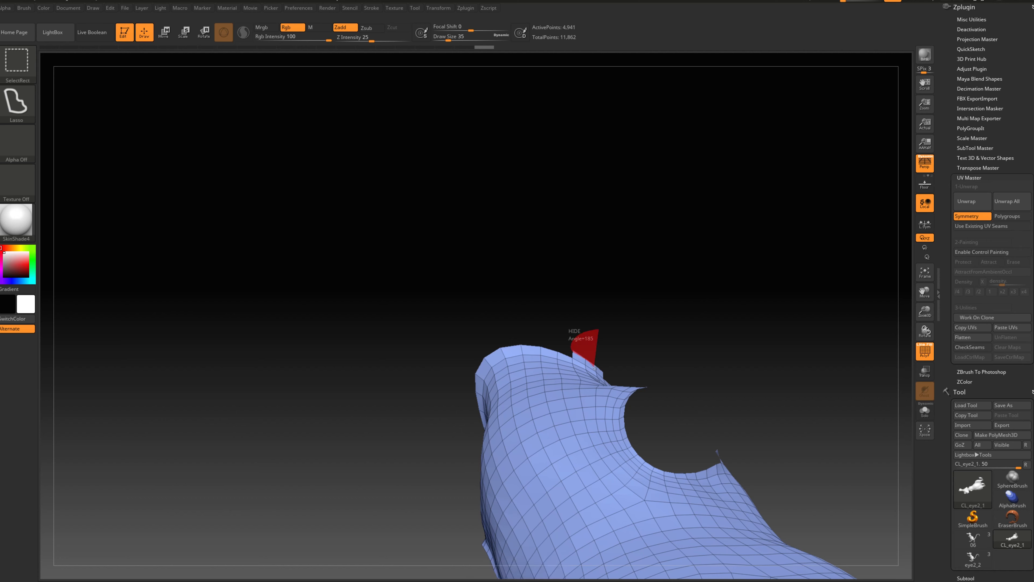
left_click_drag(594, 369, 595, 369, "ctrl+alt+shift")
mouse_move(711, 321)
left_mouse_down()
mouse_move(684, 310)
mouse_move(522, 301)
mouse_move(660, 243)
mouse_move(751, 317)
mouse_move(677, 351)
left_mouse_up()
key("ctrl+alt+shift")
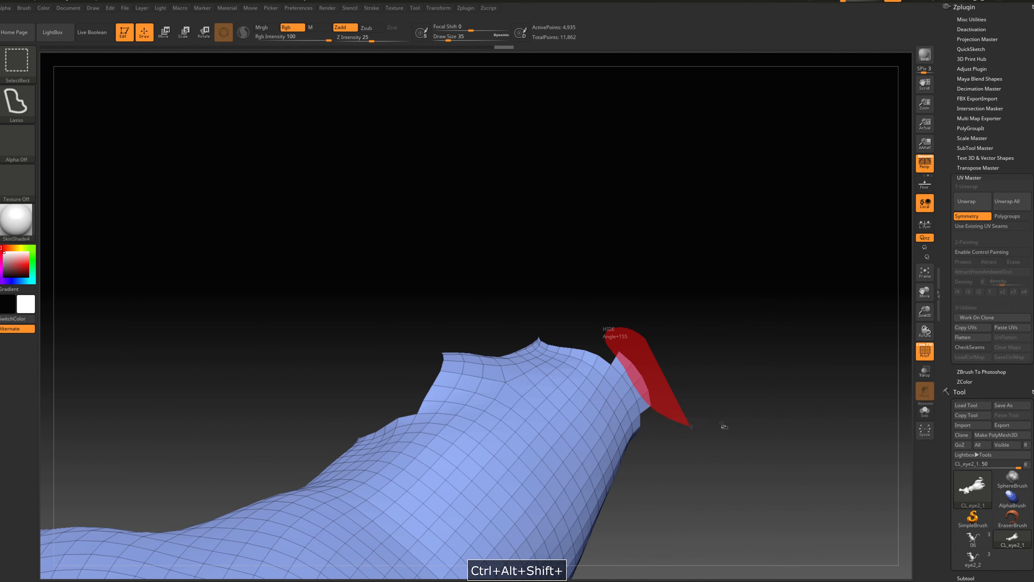
left_click_drag(724, 426, 725, 424, "ctrl+alt+shift")
key("f")
mouse_move(805, 403)
left_mouse_down()
mouse_move(819, 342)
mouse_move(783, 307)
mouse_move(769, 409)
mouse_move(757, 306)
mouse_move(615, 439)
mouse_move(602, 335)
mouse_move(759, 319)
mouse_move(790, 476)
mouse_move(780, 497)
mouse_move(596, 432)
left_mouse_up()
key("ctrl+w")
Lasso-hide both legs at the upper thighs.
mouse_move(407, 428)
left_mouse_down()
mouse_move(561, 410)
mouse_move(552, 393)
left_mouse_up()
mouse_move(437, 420)
left_mouse_down("ctrl+alt+shift")
mouse_move(324, 397)
mouse_move(409, 297)
mouse_move(470, 282)
left_mouse_up("ctrl+alt+shift")
mouse_move(647, 315)
left_mouse_down("ctrl+alt+shift")
mouse_move(704, 359)
mouse_move(547, 357)
left_mouse_up("ctrl+alt+shift")
left_click_drag(434, 420, 571, 392)
left_click_drag(334, 364, 340, 438)
Hide the stray polygons sticking out along the edges of the leg openings.
key("ctrl+alt+shift")
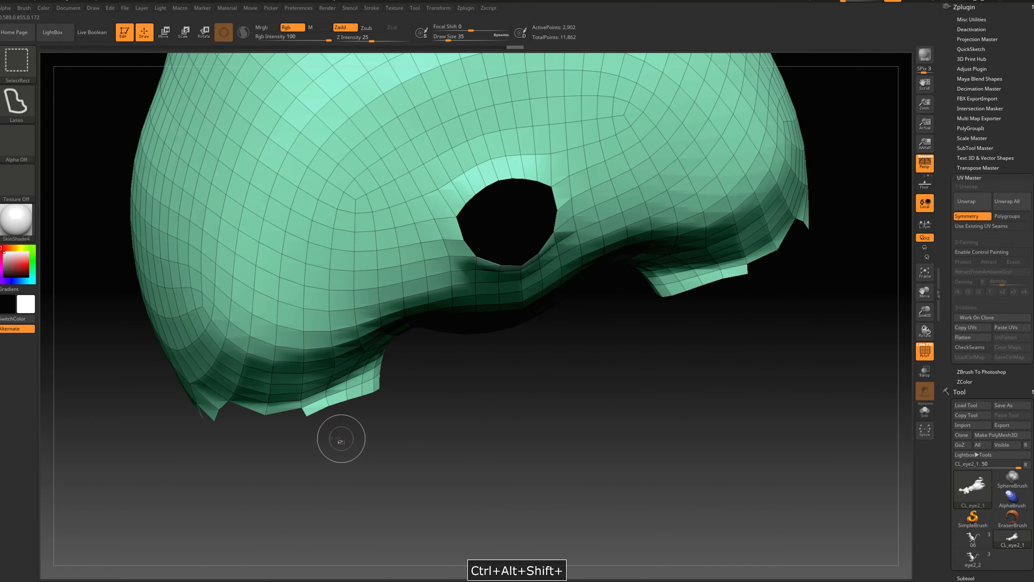
left_click_drag(380, 377, 387, 380, "ctrl+alt+shift")
mouse_move(562, 379)
left_mouse_down()
mouse_move(471, 404)
mouse_move(452, 420)
mouse_move(459, 447)
mouse_move(438, 455)
mouse_move(525, 480)
mouse_move(540, 455)
mouse_move(499, 404)
left_mouse_up()
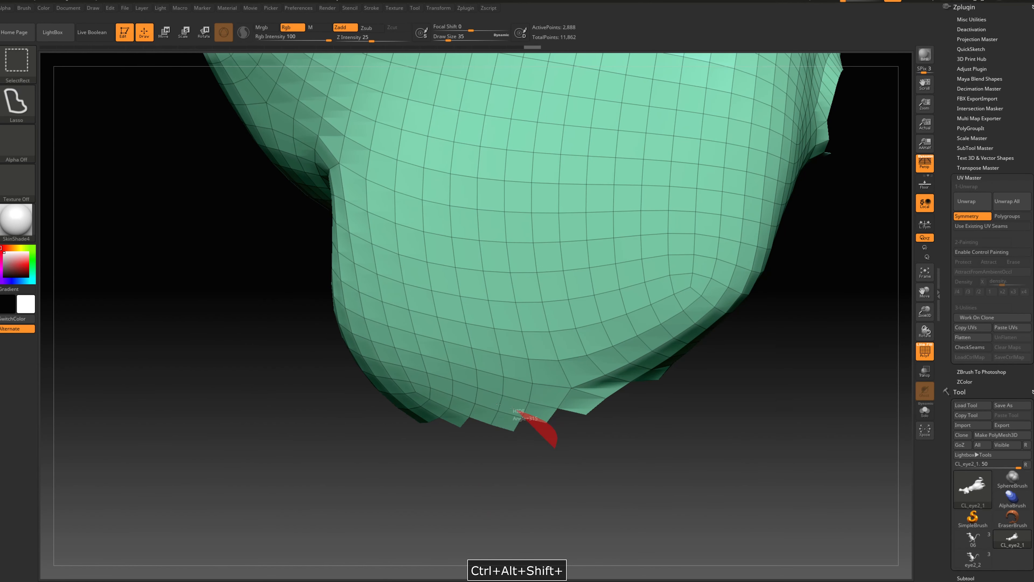
left_click_drag(385, 369, 318, 403, "ctrl+alt+shift")
mouse_move(513, 481)
left_mouse_down()
mouse_move(590, 454)
mouse_move(638, 389)
left_mouse_up()
mouse_move(662, 348)
left_mouse_down()
mouse_move(661, 326)
mouse_move(625, 271)
left_mouse_up()
left_click_drag(545, 295, 542, 305, "ctrl+alt+shift")
mouse_move(624, 388)
left_mouse_down()
mouse_move(386, 310)
mouse_move(409, 277)
left_mouse_up()
left_click_drag(473, 270, 524, 290, "ctrl+alt+shift")
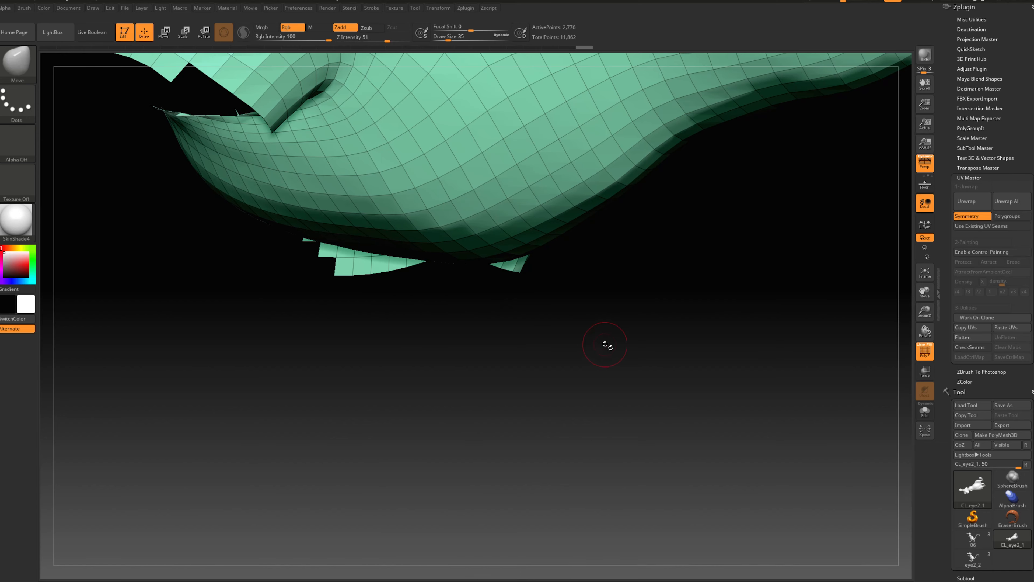
Straighten the thigh borders by hiding the remaining uneven polygon rows on the torso.
mouse_move(607, 344)
left_mouse_down()
mouse_move(545, 370)
mouse_move(601, 313)
left_mouse_up()
left_click_drag(737, 236, 736, 238, "ctrl+alt+shift")
left_click_drag(576, 346, 587, 315, "ctrl+alt+shift")
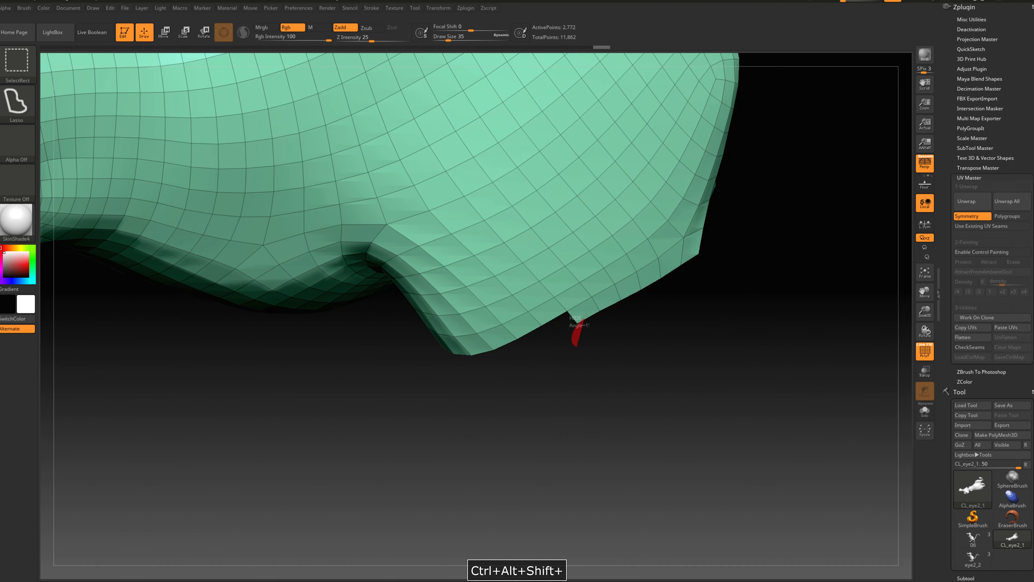
left_click_drag(714, 243, 717, 247, "ctrl+alt+shift")
mouse_move(745, 296)
left_mouse_down()
mouse_move(653, 351)
mouse_move(618, 324)
left_mouse_up()
left_click_drag(546, 326, 458, 357, "ctrl+alt+shift")
left_click_drag(556, 344, 478, 335, "ctrl+alt+shift")
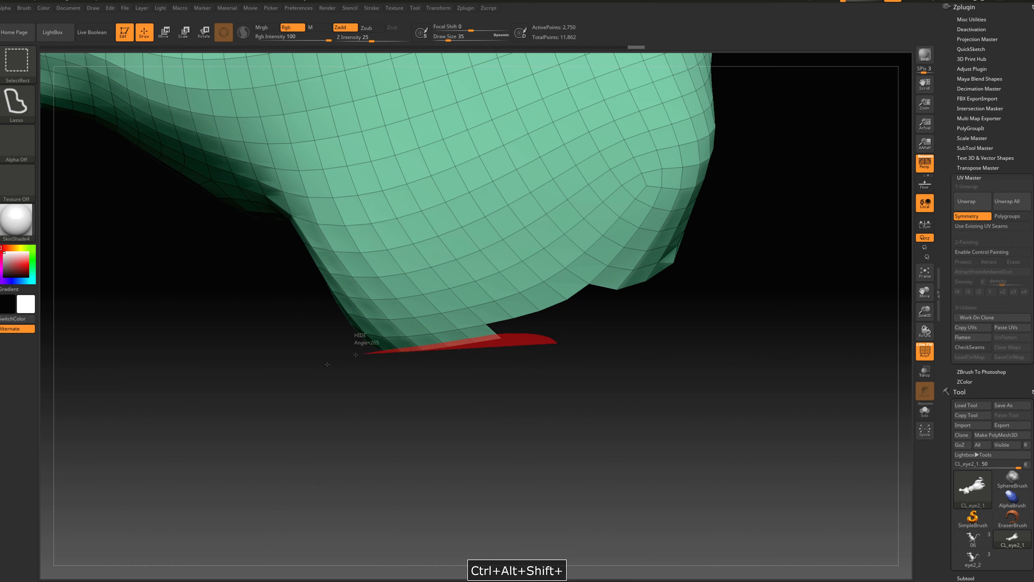
left_click_drag(374, 351, 373, 352, "ctrl+alt+shift")
Trim more polygons at the leg opening and undo the last hide, which cut into the torso's underside.
mouse_move(387, 429)
left_mouse_down()
mouse_move(455, 423)
mouse_move(514, 353)
left_mouse_up()
left_click_drag(431, 256, 365, 283, "ctrl+alt+shift")
mouse_move(356, 390)
left_mouse_down()
mouse_move(439, 434)
mouse_move(388, 402)
mouse_move(429, 378)
mouse_move(374, 289)
mouse_move(416, 338)
mouse_move(411, 307)
mouse_move(426, 292)
left_mouse_up()
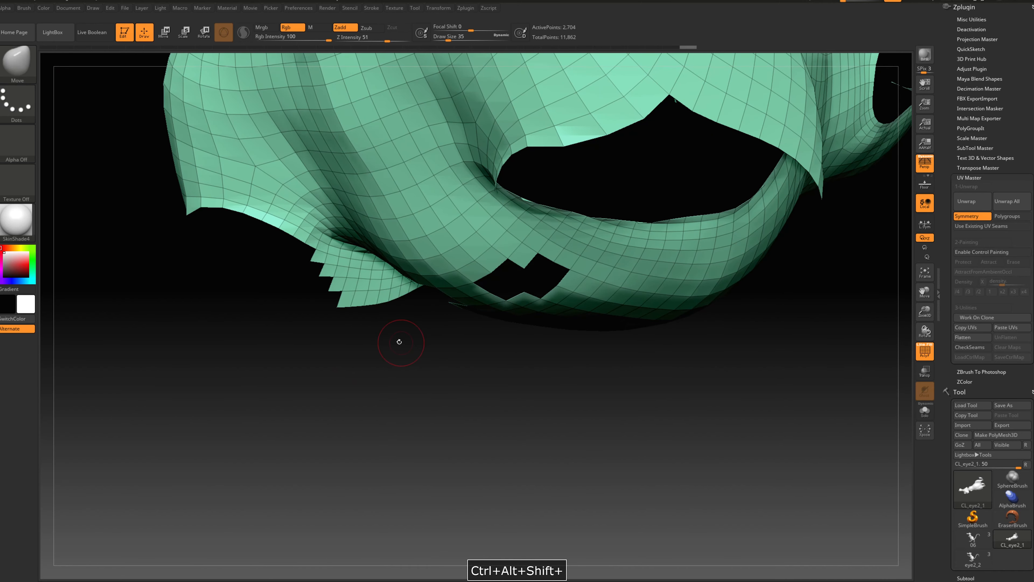
left_click_drag(400, 342, 398, 335)
key("ctrl+z")
mouse_move(473, 409)
left_mouse_down()
mouse_move(414, 392)
mouse_move(591, 411)
mouse_move(584, 340)
mouse_move(595, 358)
mouse_move(580, 348)
mouse_move(448, 433)
mouse_move(363, 403)
left_mouse_up()
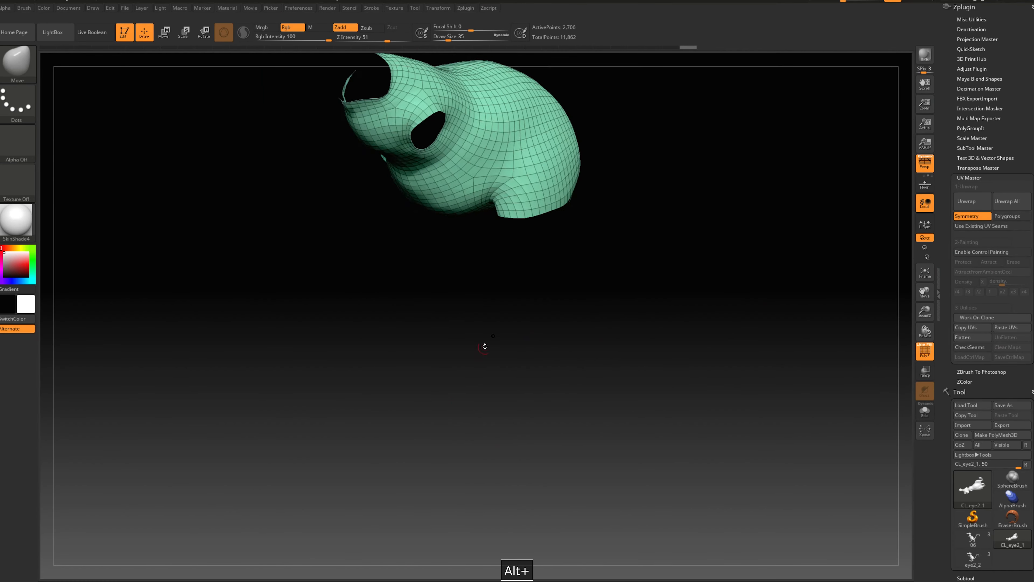
Assign the trimmed torso its own polygroup and unhide the whole body.
mouse_move(645, 358)
left_mouse_down("alt")
mouse_move(602, 409)
mouse_move(452, 451)
mouse_move(457, 462)
mouse_move(438, 466)
mouse_move(462, 473)
mouse_move(388, 456)
mouse_move(432, 417)
mouse_move(472, 409)
left_mouse_up("alt")
left_click_drag(561, 418, 446, 454)
left_click_drag(481, 505, 578, 477)
left_click(578, 477, "ctrl+shift")
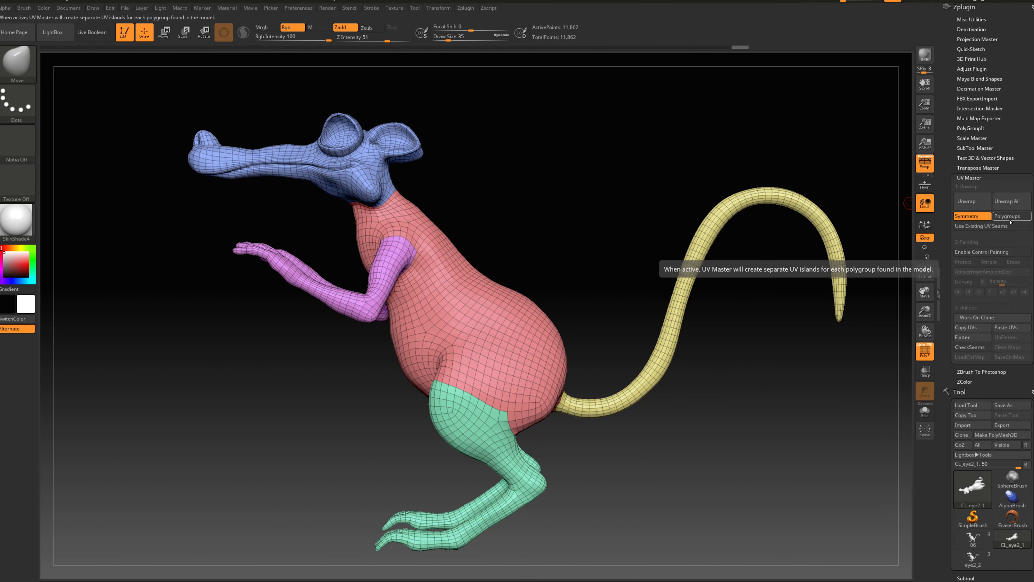
Unwrap the clone with Polygroups enabled and flatten it to examine the UV islands.
left_click(1008, 218)
left_click(971, 347)
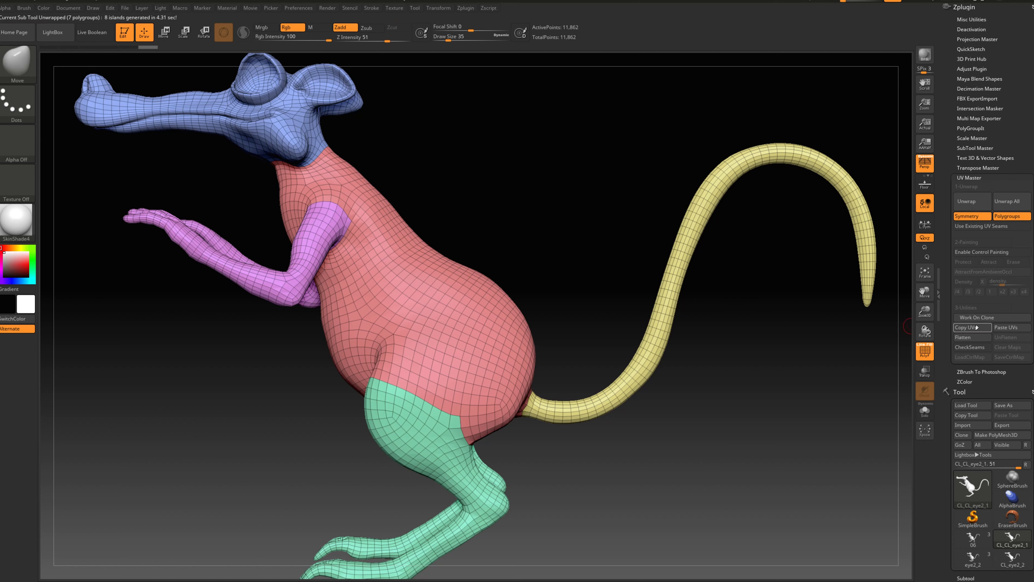
left_click(972, 337)
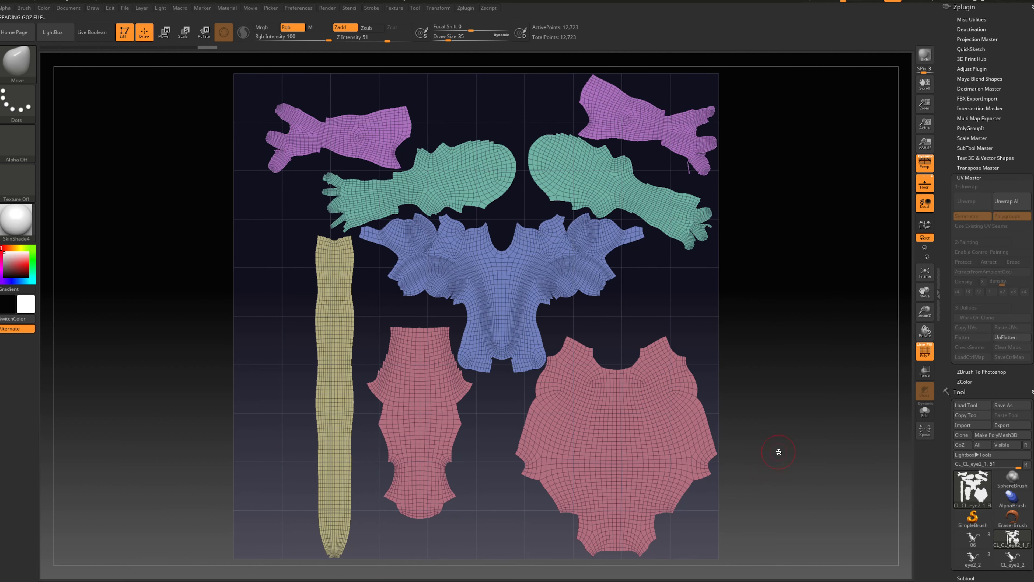
left_click_drag(779, 451, 781, 423, "alt")
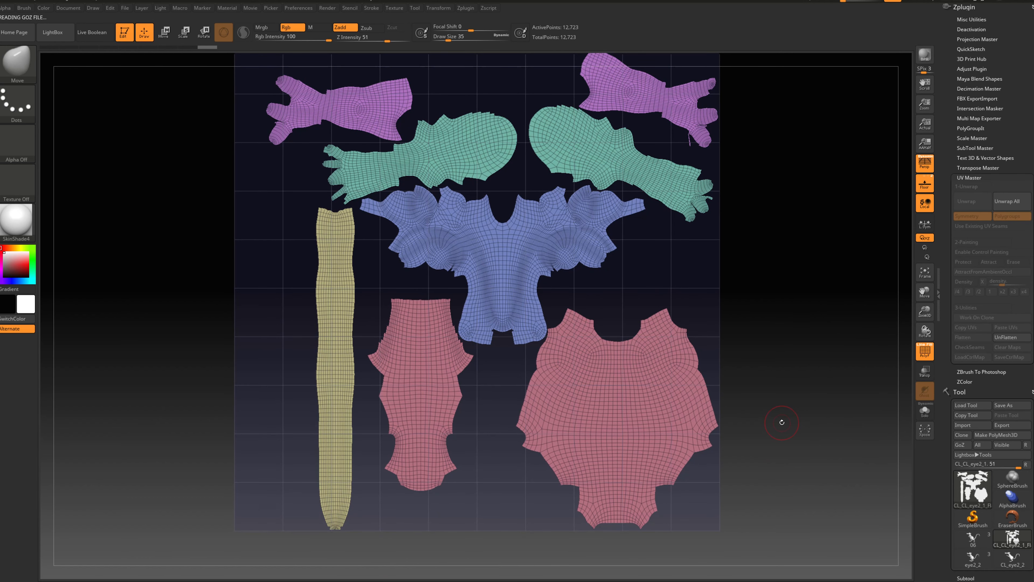
Unflatten the model and display the UV seams to inspect them on the head.
left_click(1012, 337)
left_click(971, 346)
mouse_move(577, 206)
left_mouse_down("alt")
mouse_move(648, 364)
mouse_move(676, 383)
mouse_move(645, 371)
mouse_move(659, 306)
mouse_move(543, 327)
left_mouse_up("alt")
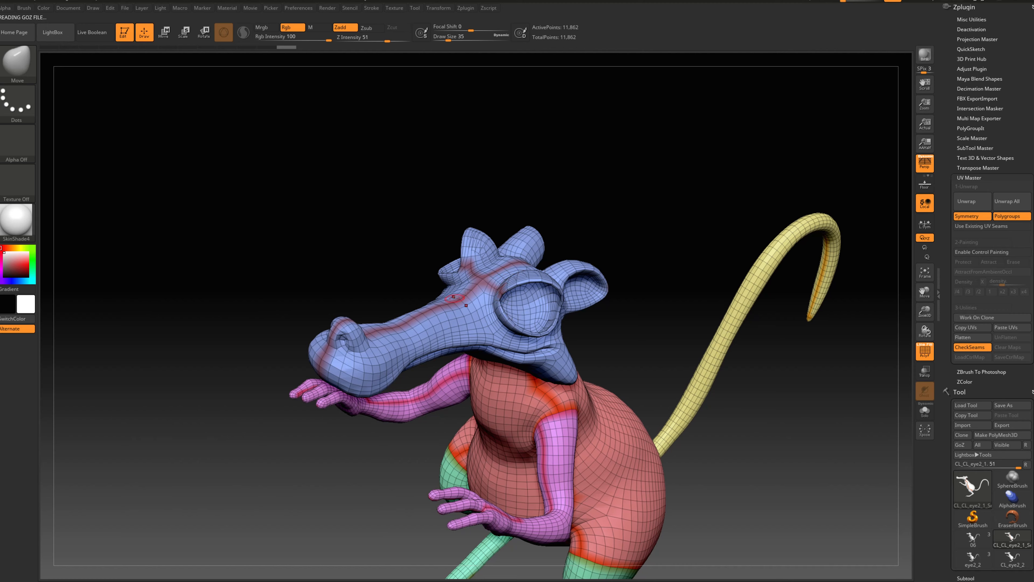
left_click_drag(698, 242, 864, 288)
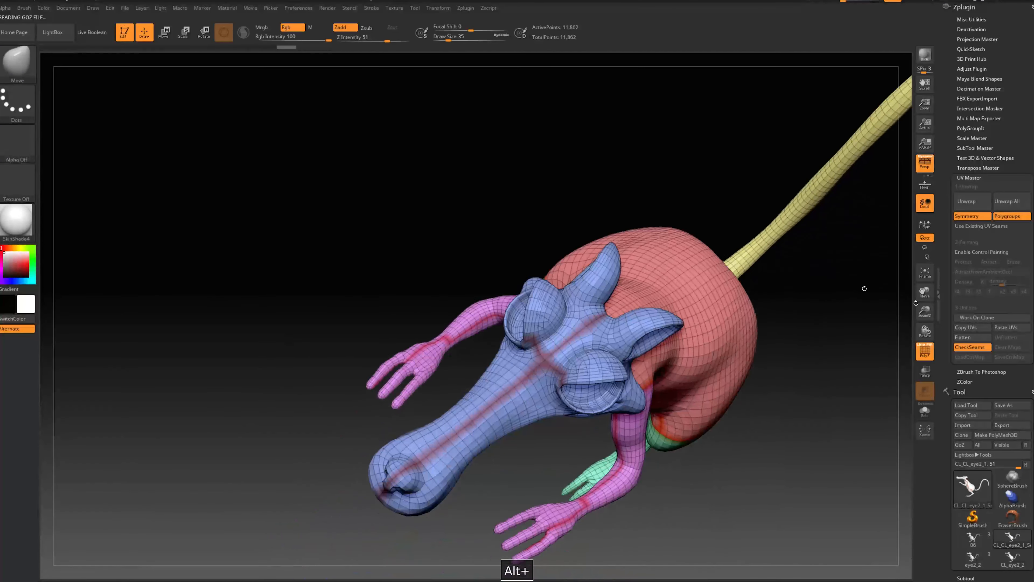
Turn off the polyframe, enable control painting in Protect mode and choose the Paint brush.
left_click(926, 351)
left_click(969, 252)
left_click(966, 262)
key("b")
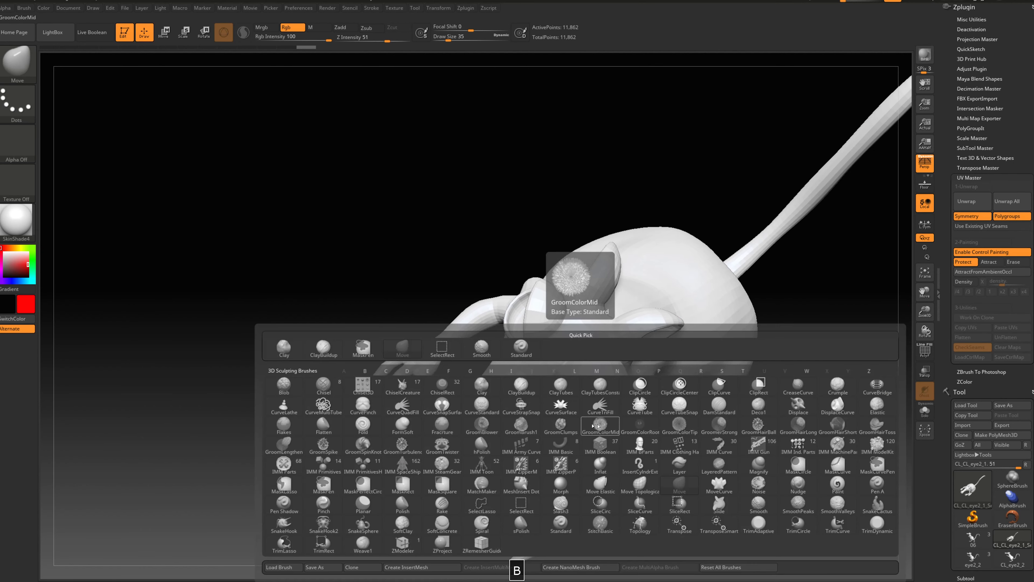
key("p")
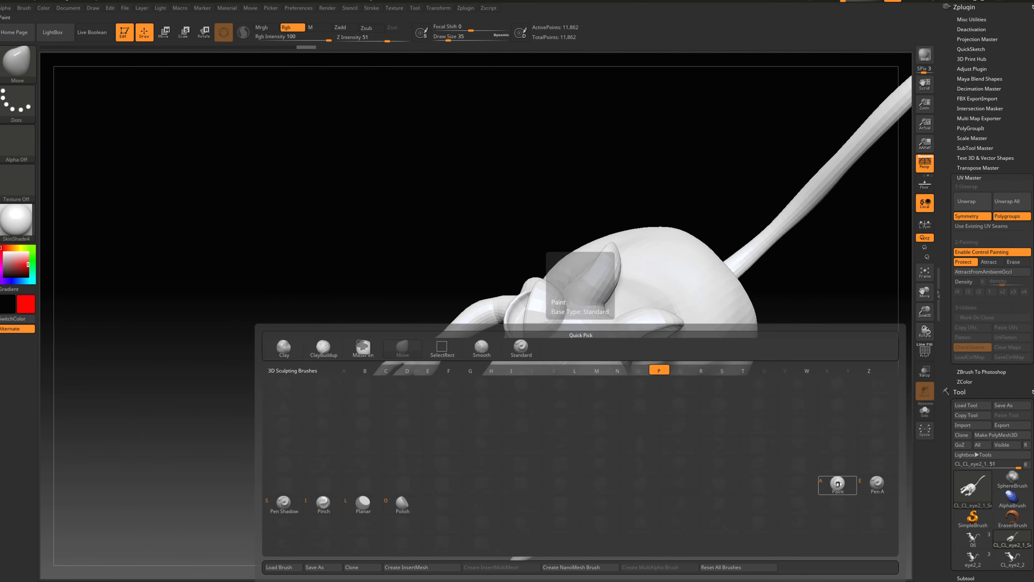
key("a")
Resize the brush and paint a protected area over the top of the head and snout.
key("s")
left_click_drag(506, 418, 518, 419)
mouse_move(587, 366)
left_mouse_down()
mouse_move(467, 498)
mouse_move(643, 331)
mouse_move(688, 326)
left_mouse_up()
left_click_drag(788, 505, 755, 368)
Switch to Attract with a smaller brush and paint a seam line along the underside of the snout and jaw.
key("s")
left_click_drag(754, 368, 748, 368)
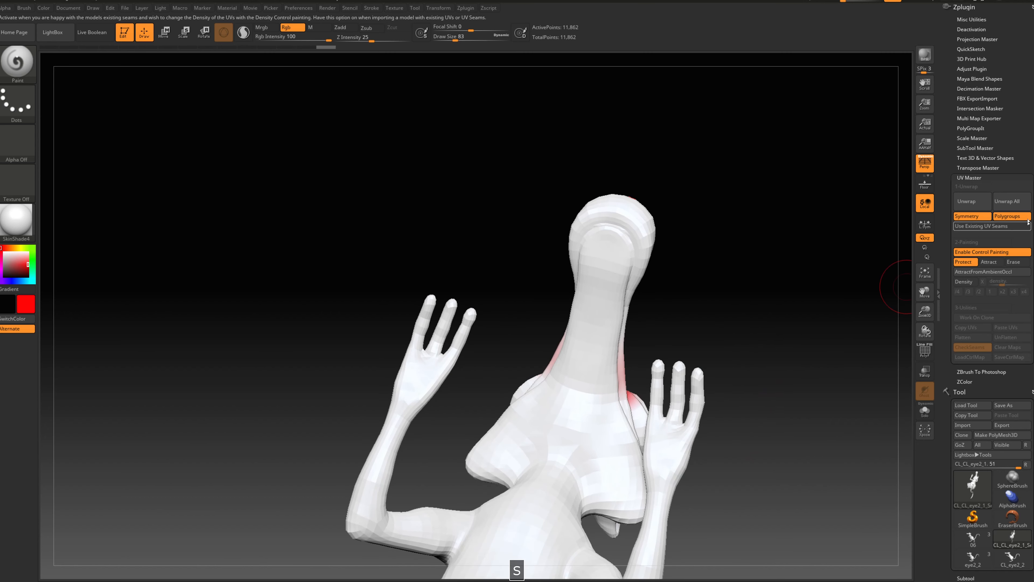
left_click(989, 261)
key("s")
left_click_drag(645, 277, 638, 278)
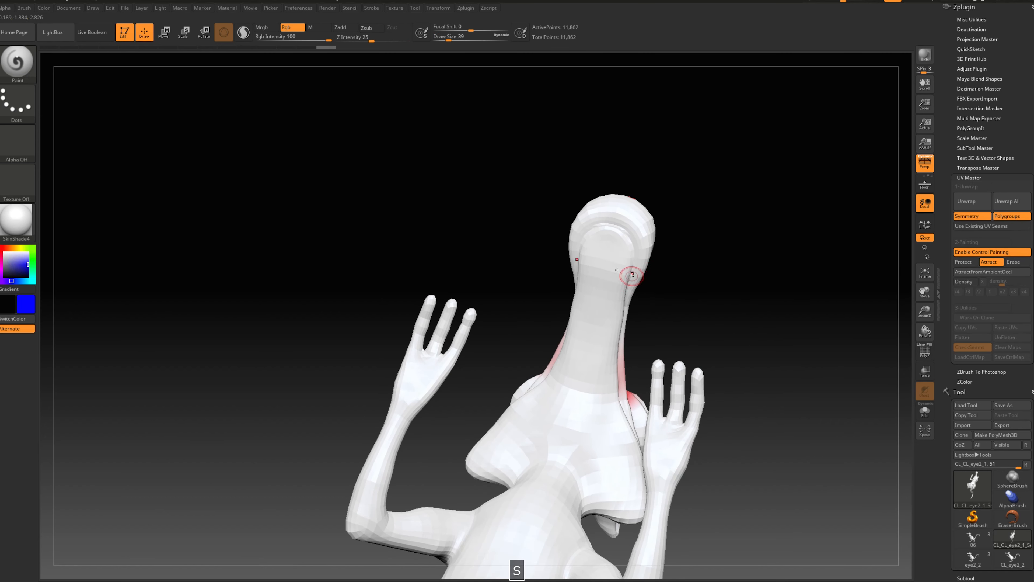
key("s")
left_click_drag(609, 227, 598, 304)
key("ctrl+z")
left_click_drag(611, 234, 555, 442)
Unwrap the model again, check its seams and flatten it to examine the new UV layout.
left_click(967, 201)
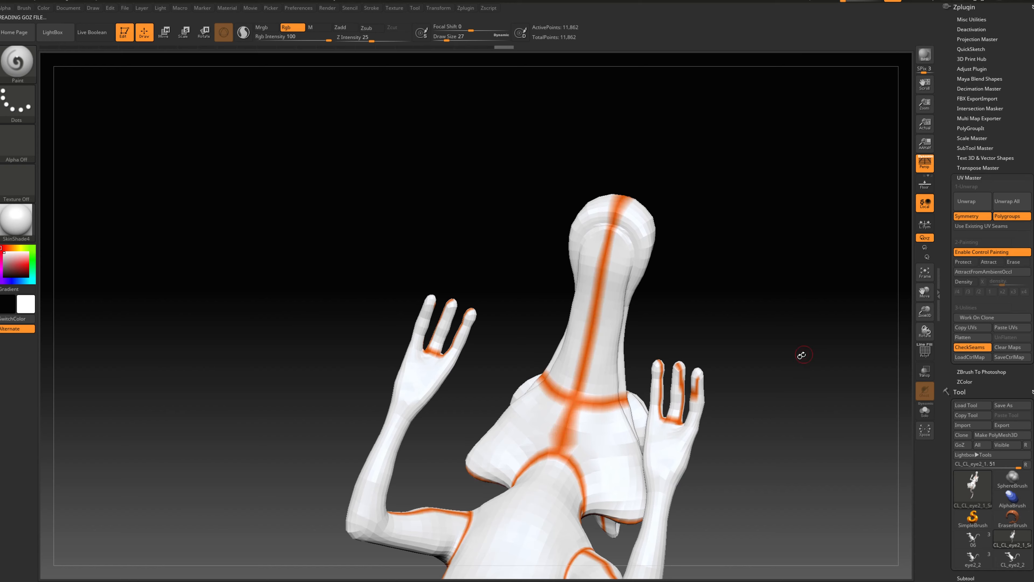
left_click_drag(798, 350, 854, 363)
left_click_drag(810, 320, 978, 330, "alt")
left_click(971, 338)
left_click_drag(839, 410, 977, 357, "alt")
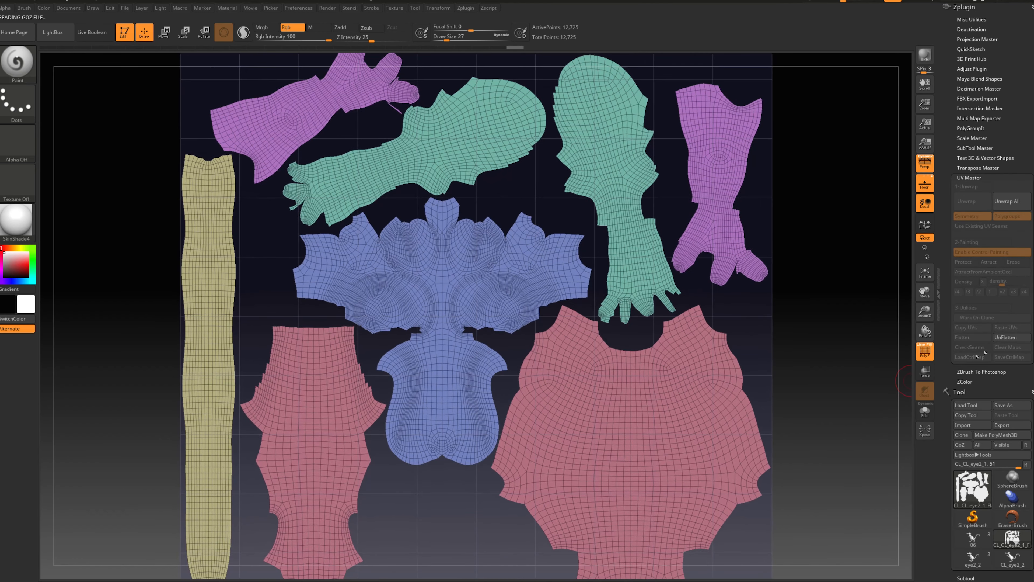
Unflatten the model and extend the Protect painting over the head with a larger brush.
left_click(1014, 337)
mouse_move(812, 292)
left_mouse_down("alt")
mouse_move(811, 349)
mouse_move(693, 302)
left_mouse_up("alt")
left_click(965, 262)
mouse_move(414, 198)
left_mouse_down("alt")
mouse_move(313, 271)
mouse_move(330, 275)
mouse_move(334, 305)
mouse_move(347, 311)
mouse_move(336, 277)
left_mouse_up("alt")
key("s")
left_click_drag(683, 249, 771, 269)
left_click_drag(812, 332, 949, 255, "alt")
Unwrap with the extended protection and check the seams on the side of the snout.
left_click(971, 201)
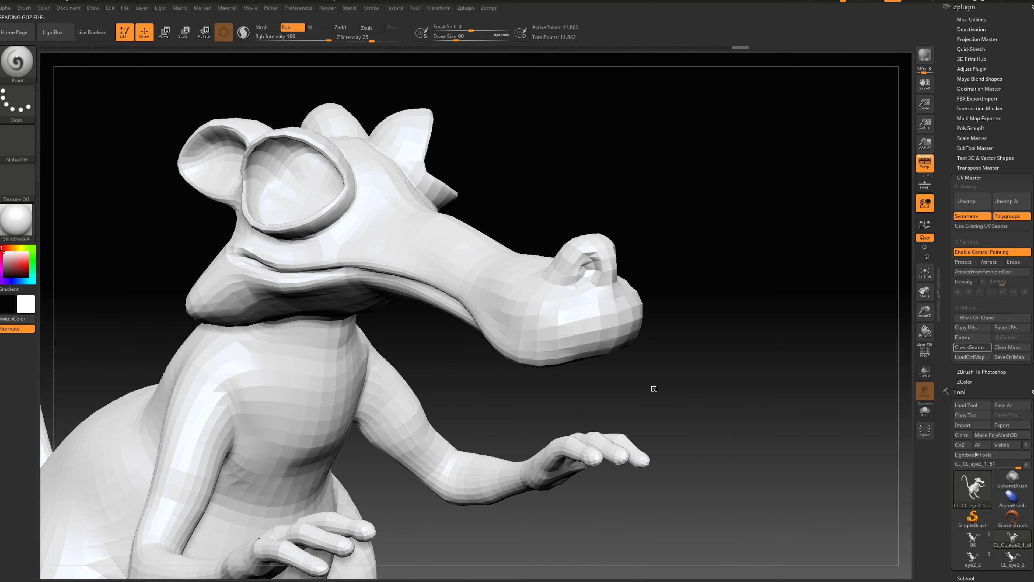
mouse_move(702, 378)
left_mouse_down()
mouse_move(723, 346)
mouse_move(698, 356)
left_mouse_up()
key("s")
mouse_move(713, 356)
left_mouse_down()
mouse_move(723, 317)
mouse_move(723, 359)
mouse_move(729, 328)
mouse_move(715, 357)
mouse_move(721, 347)
left_mouse_up()
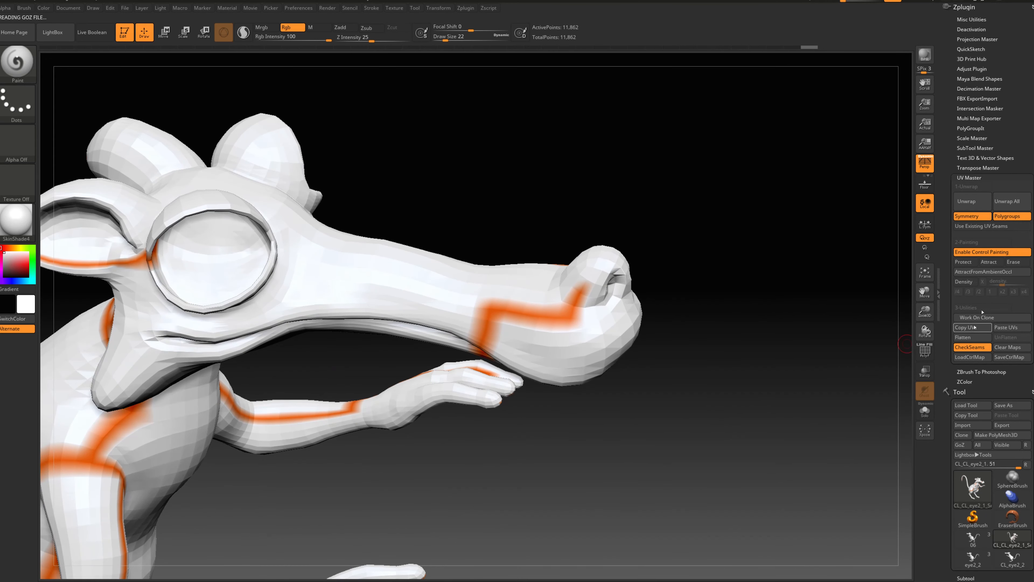
Paint Protect over the side of the snout, unwrap again and inspect the seams across the body.
left_click(963, 262)
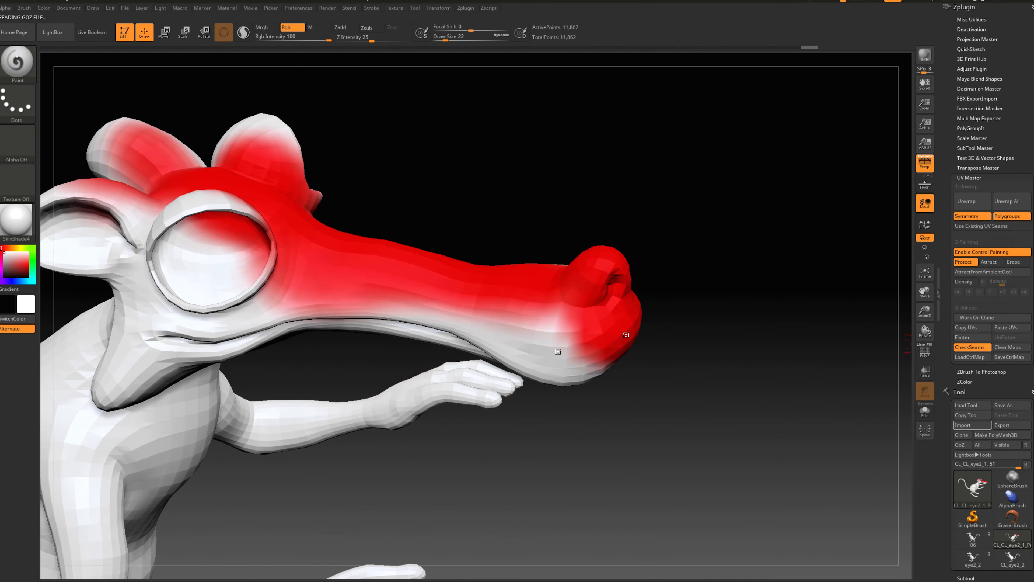
key("s")
mouse_move(531, 326)
left_mouse_down()
mouse_move(542, 326)
mouse_move(473, 322)
mouse_move(613, 336)
left_mouse_up()
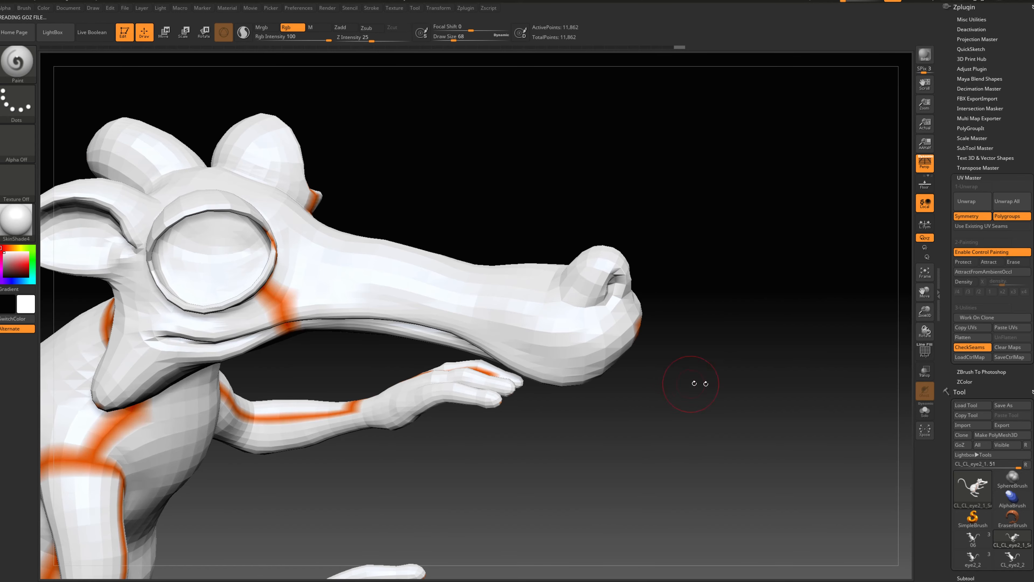
left_click_drag(801, 387, 773, 359, "alt")
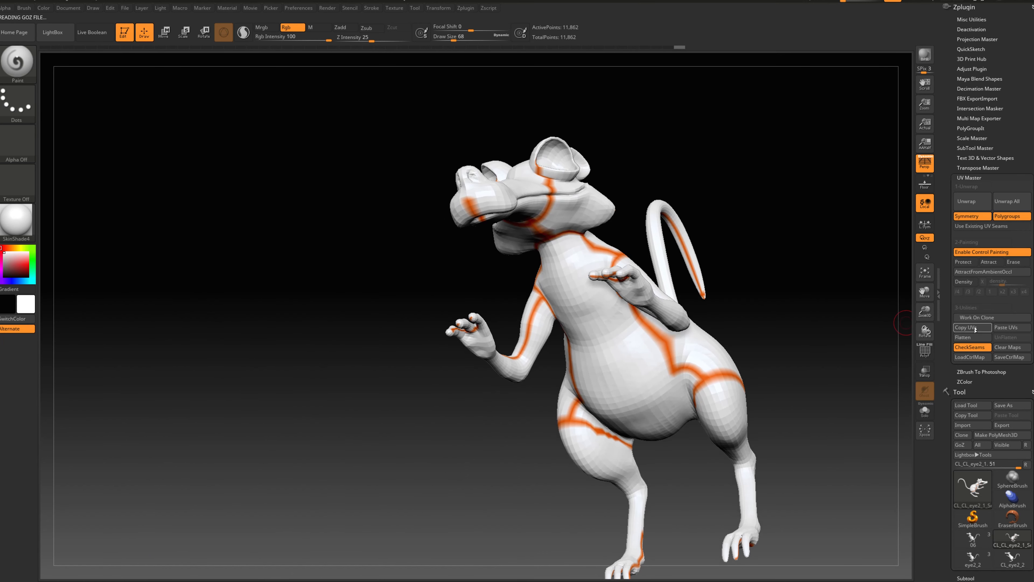
Flatten the unwrapped clone to examine its UV layout, and copy its UVs after unflattening it.
left_click(969, 338)
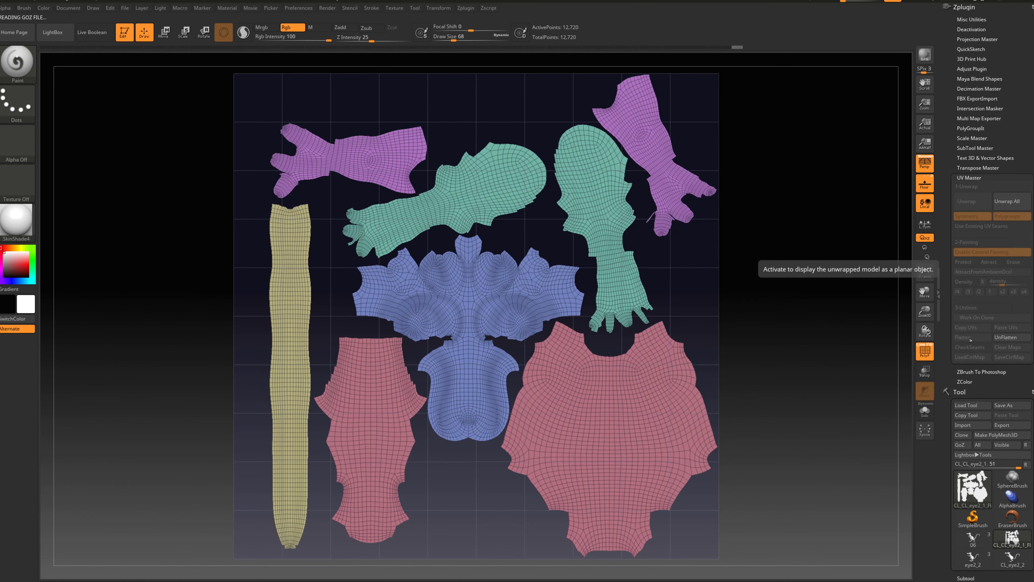
left_click(1008, 337)
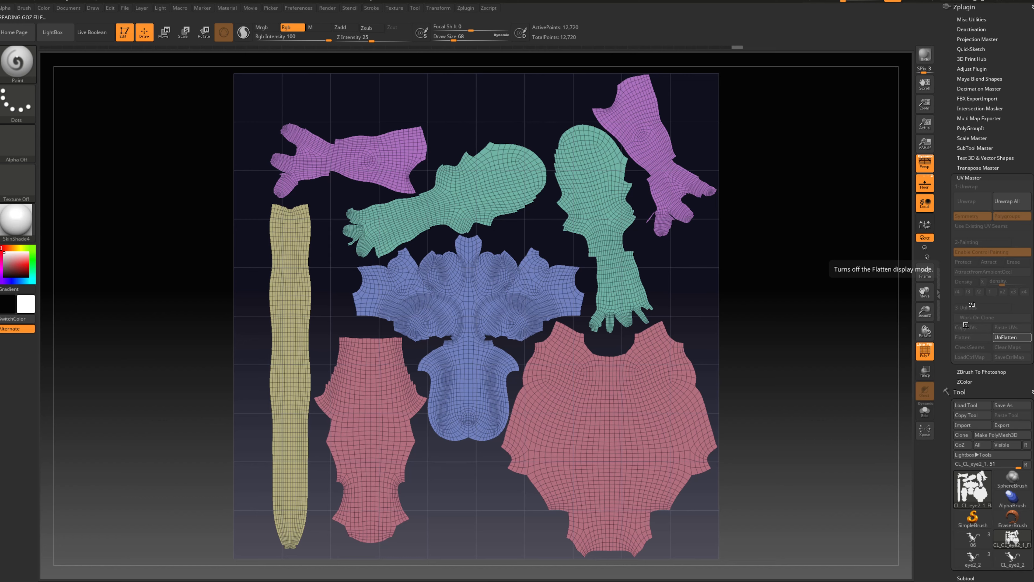
left_click(972, 328)
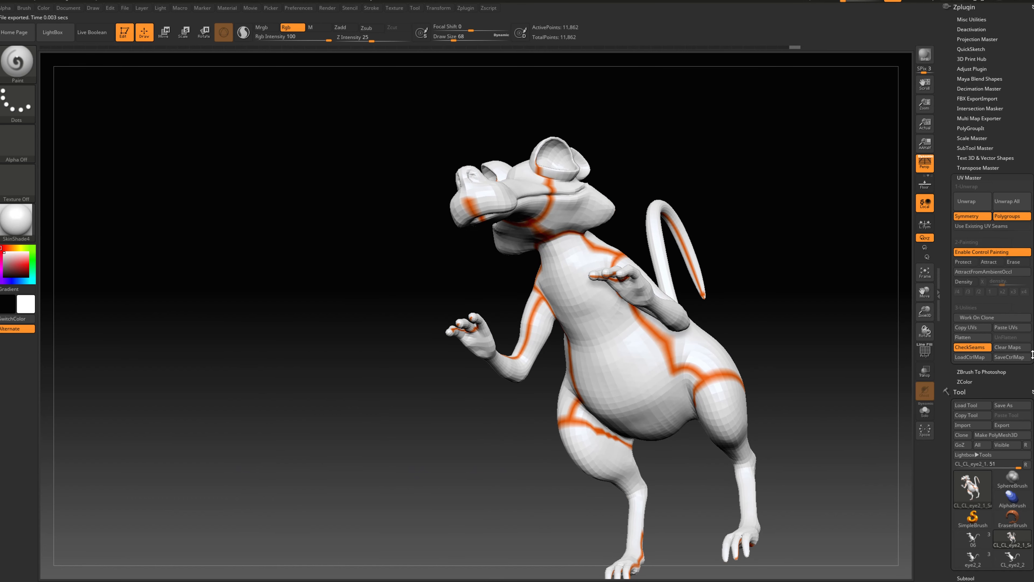
Switch to the eye2_2 rat tool and raise its body to subdivision level 3.
scroll(1004, 364, "down", 5)
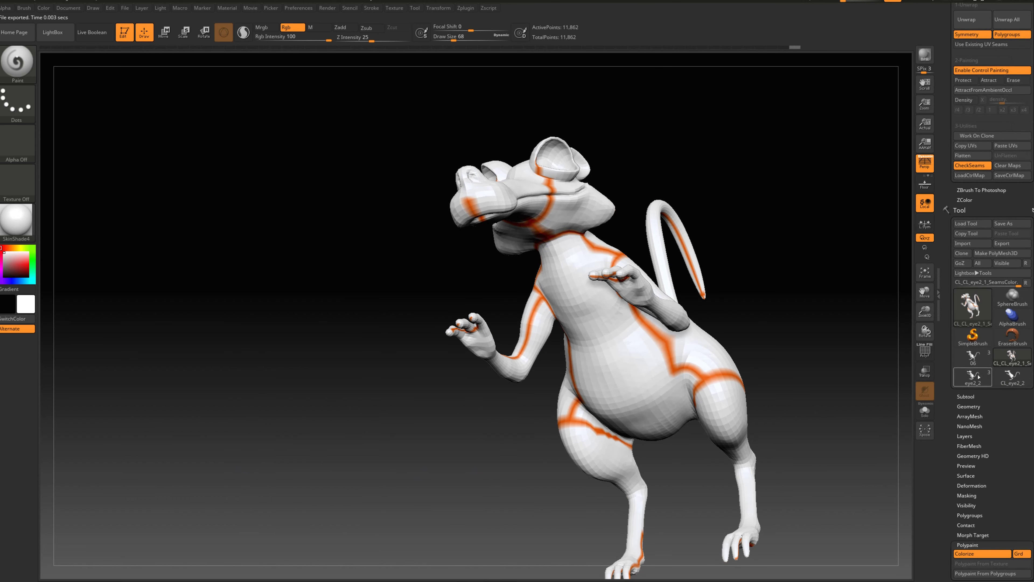
left_click(979, 377)
left_click_drag(836, 377, 745, 322, "alt")
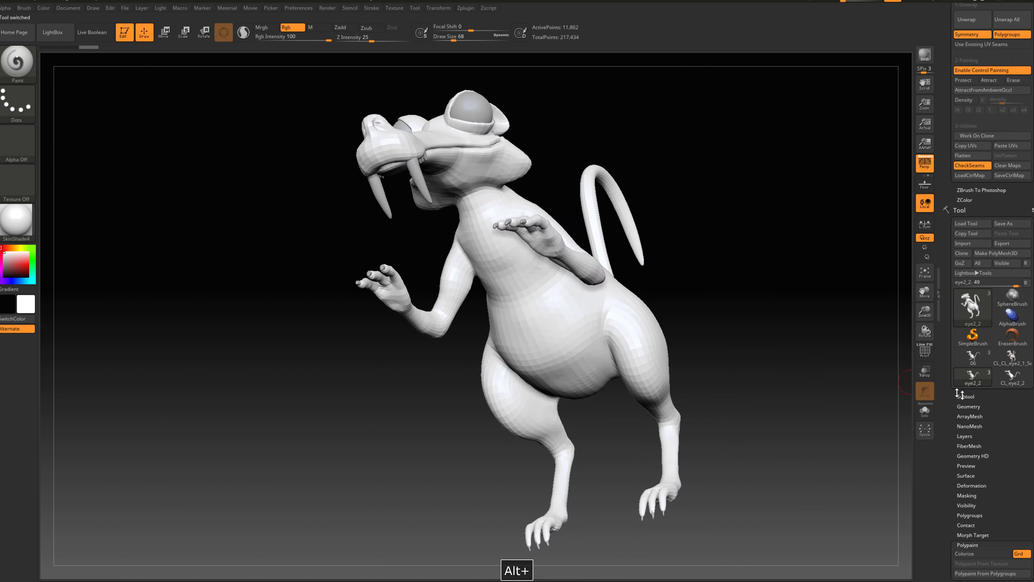
left_click(969, 405)
key("d")
key("d")
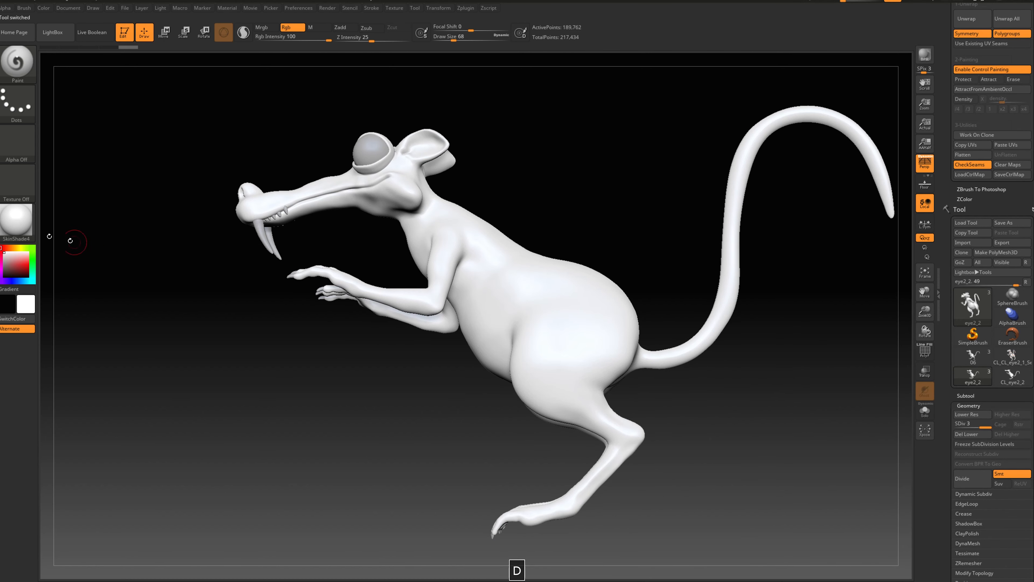
Set the material to BasicMaterial2 and paste the copied UVs onto the eye2_2 body.
left_click(16, 221)
left_click(229, 230)
left_click_drag(767, 377, 957, 366)
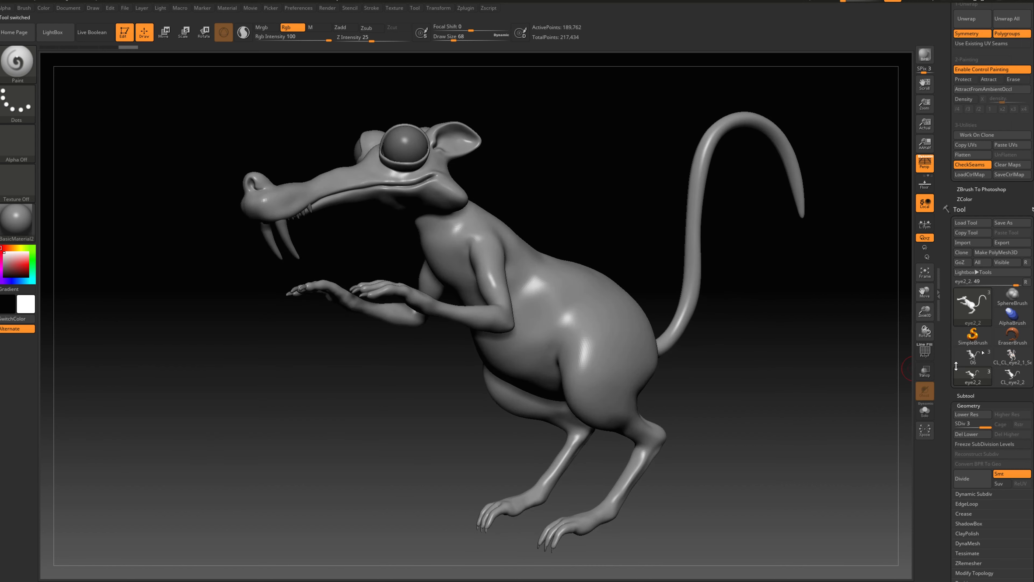
left_click(1014, 145)
left_click_drag(785, 417, 1021, 363)
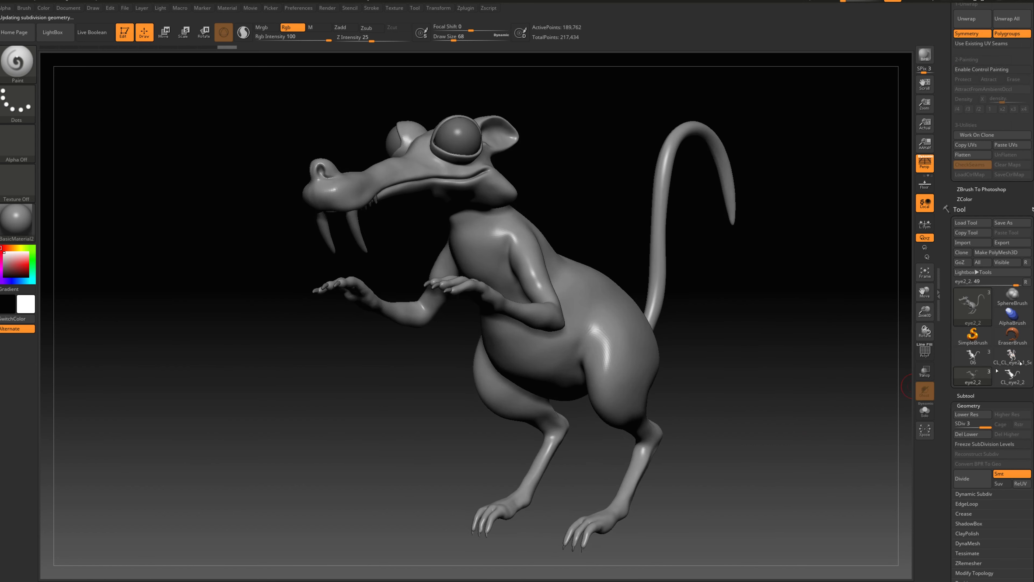
Switch to the 06 rat tool, paste the copied UVs onto its body and raise it to subdivision level 3.
left_click(1010, 378)
left_click(974, 362)
left_click_drag(888, 412, 788, 434)
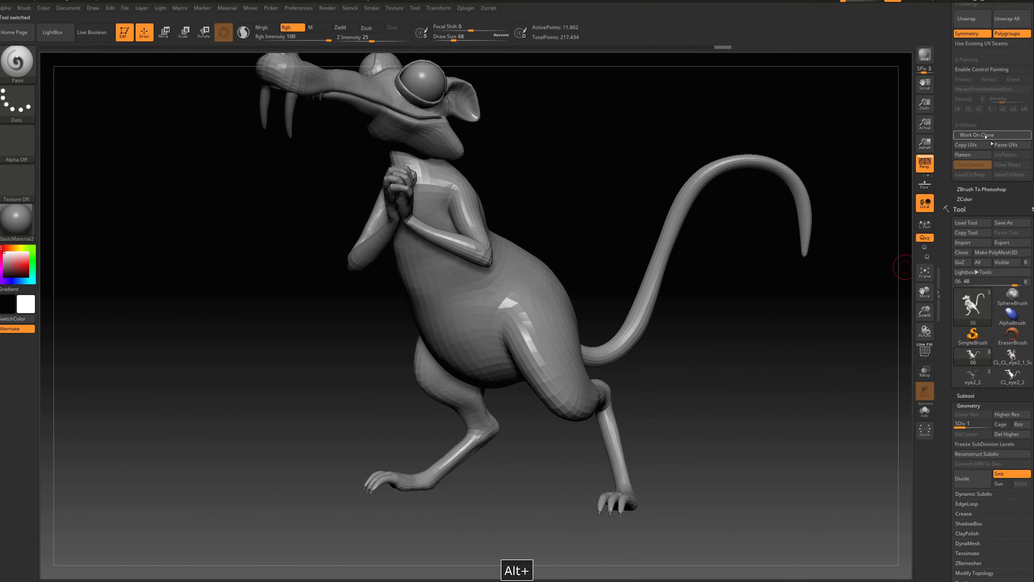
left_click(1005, 144)
left_click_drag(1028, 535, 1010, 322)
key("d")
key("d")
Create a texture map from the 06 body's UV map and examine its preview to verify the transferred layout.
left_click_drag(1001, 528, 990, 465)
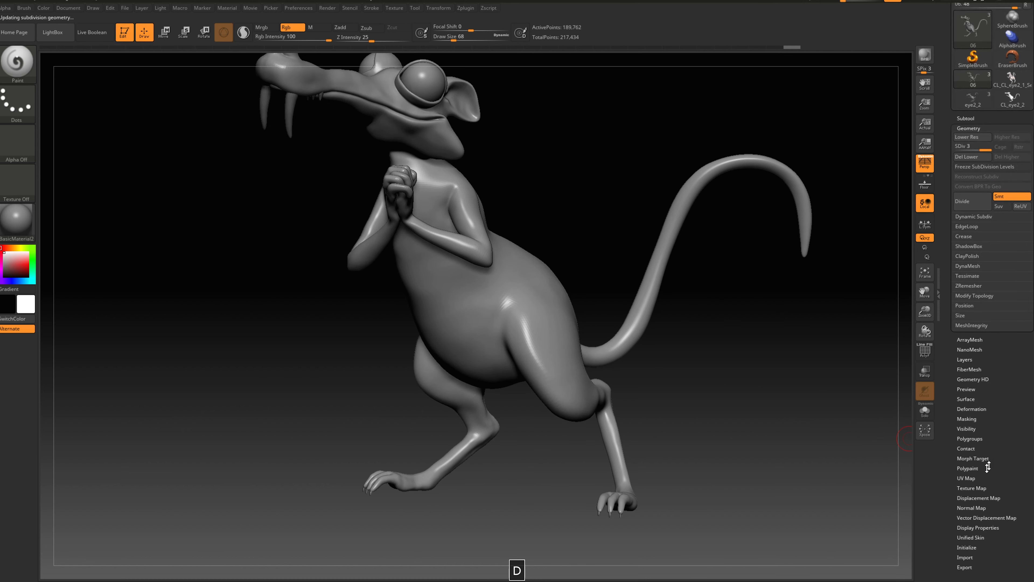
left_click(979, 487)
left_click(992, 355)
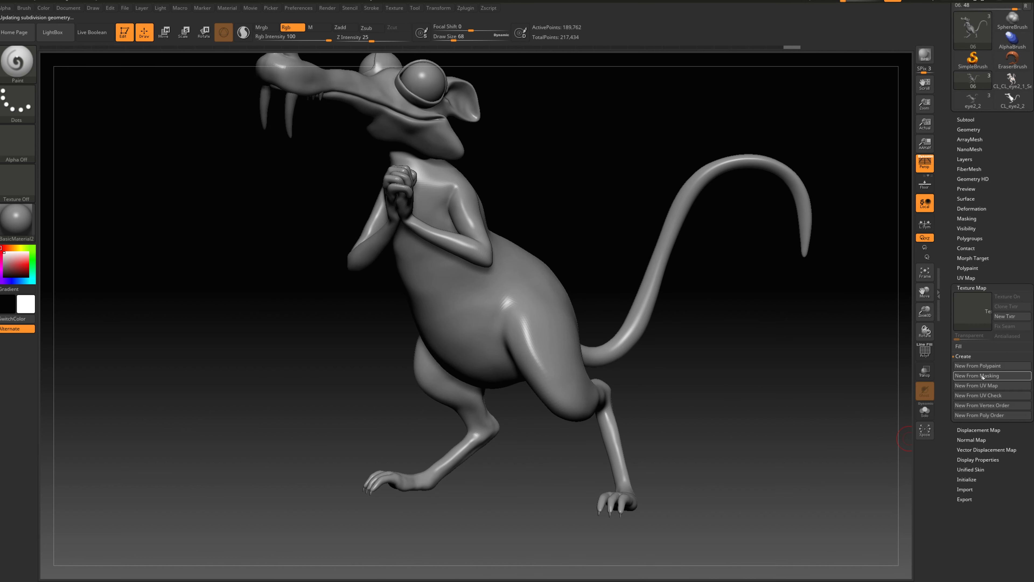
left_click(974, 386)
mouse_move(973, 309)
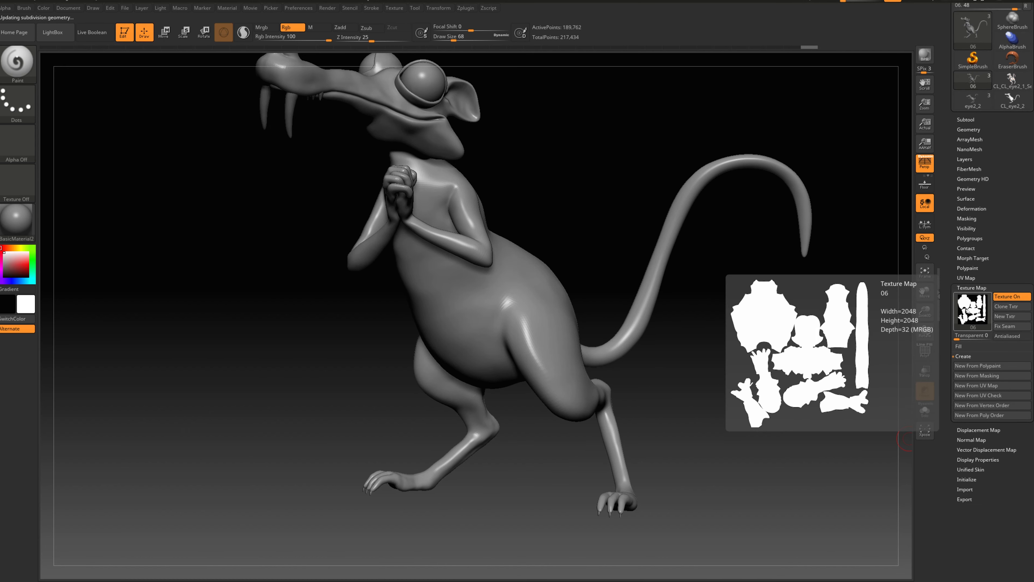
left_click_drag(782, 418, 870, 325, "alt")
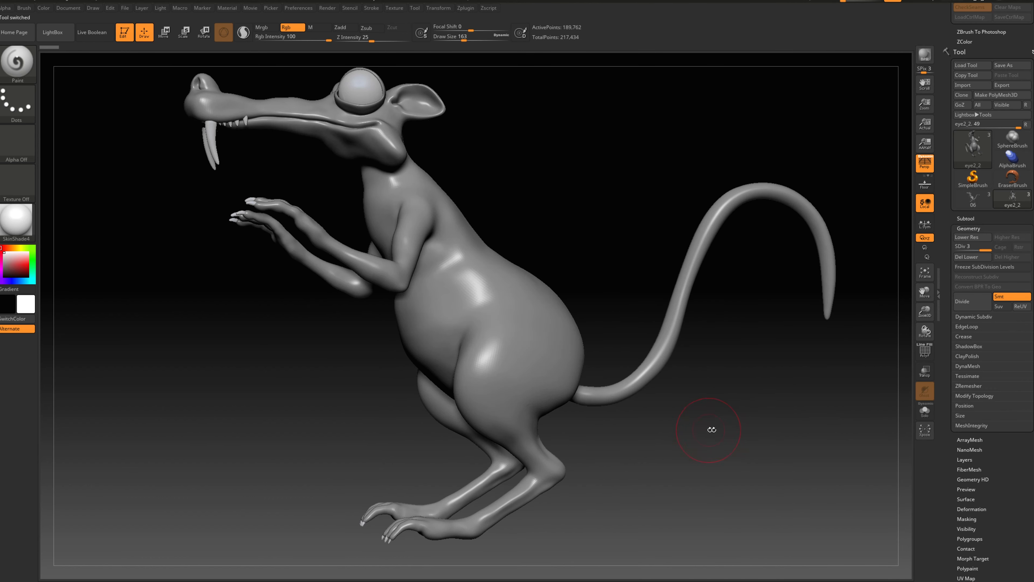
Lower the eye2_2 body to subdivision level 4 and delete the higher levels.
left_click_drag(712, 429, 682, 484)
left_click_drag(732, 448, 847, 373)
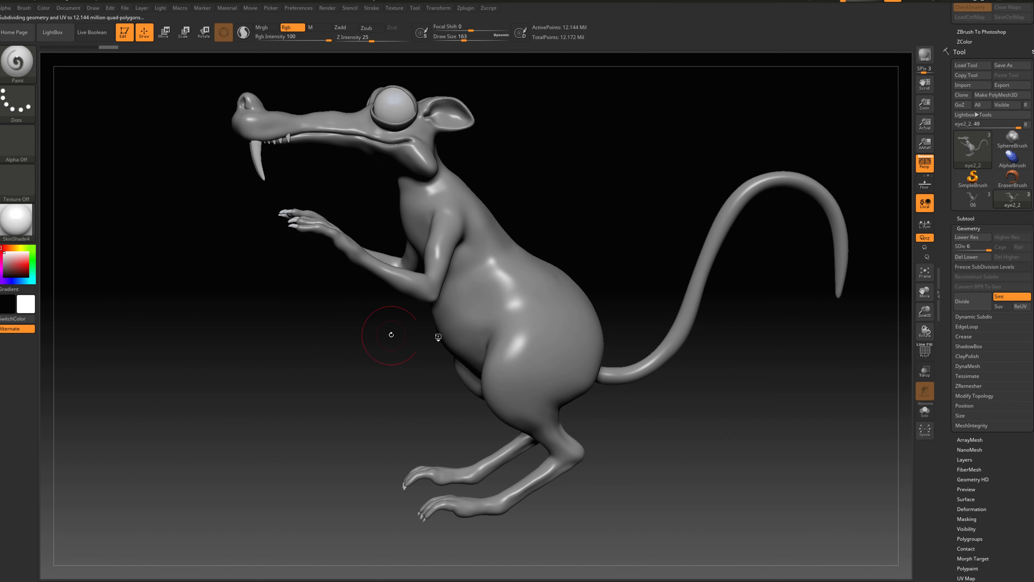
key("shift+d")
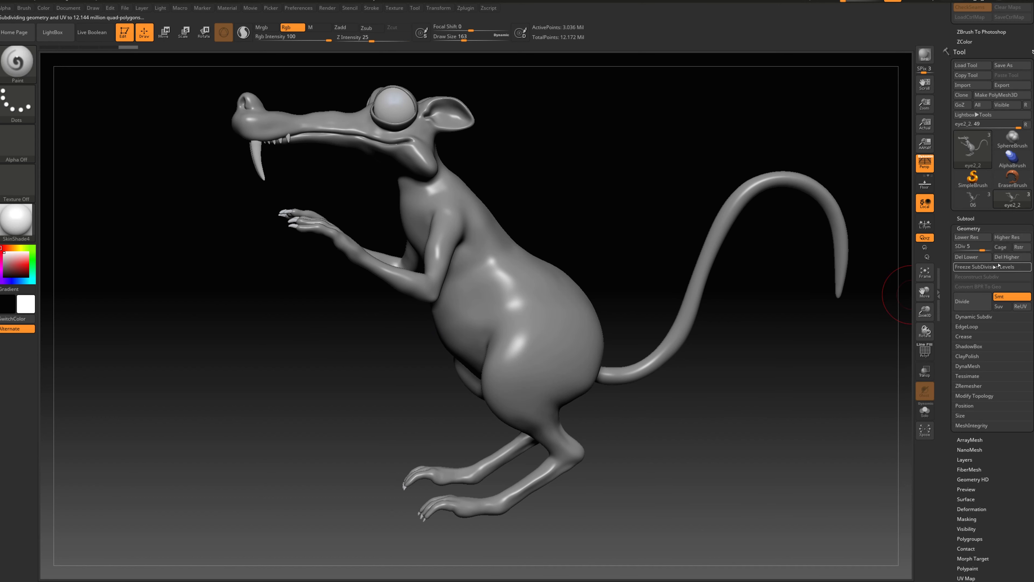
left_click(1010, 256)
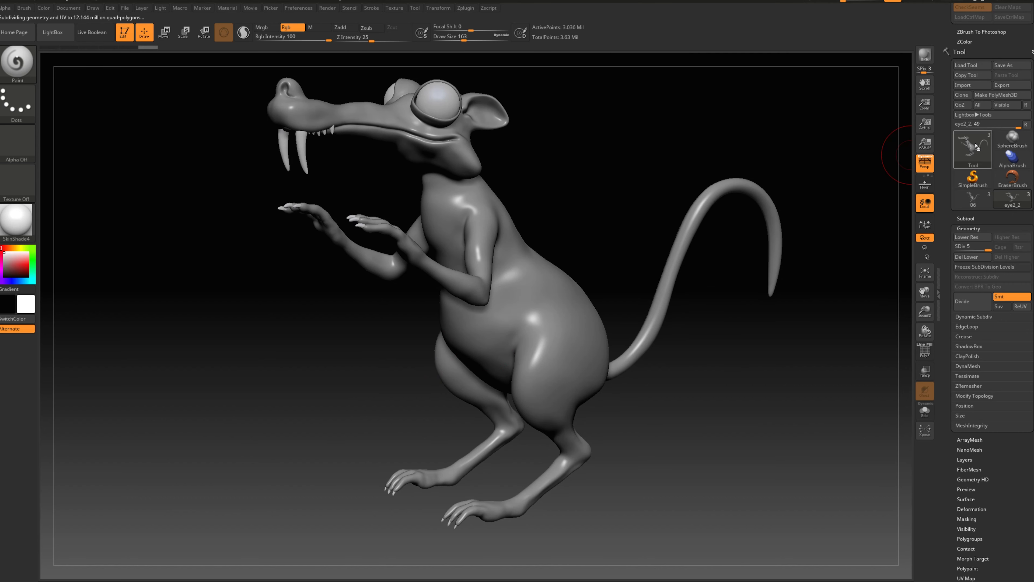
mouse_move(818, 338)
left_mouse_down()
mouse_move(766, 347)
mouse_move(829, 267)
left_mouse_up()
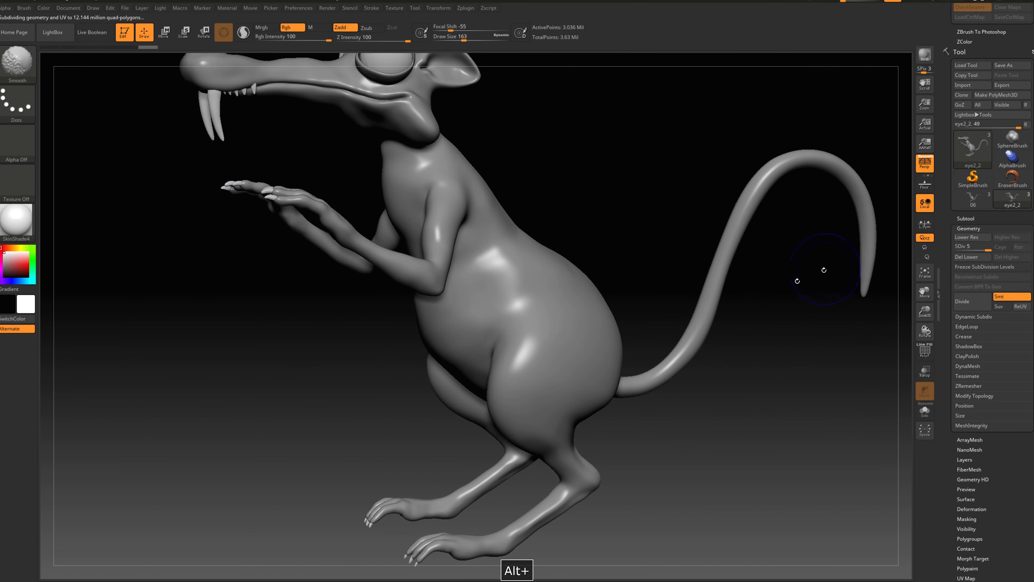
key("shift+d")
mouse_move(972, 149)
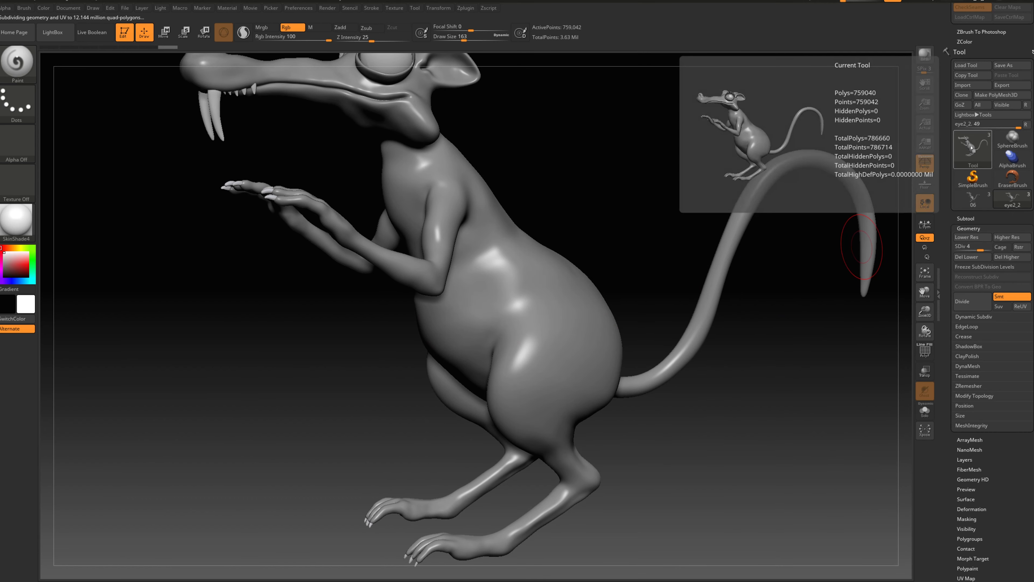
left_click(1009, 257)
Turn off the body's Colorize option to preview colours, and fill the body with an orange-brown.
left_click_drag(167, 390, 82, 310)
left_click(21, 261)
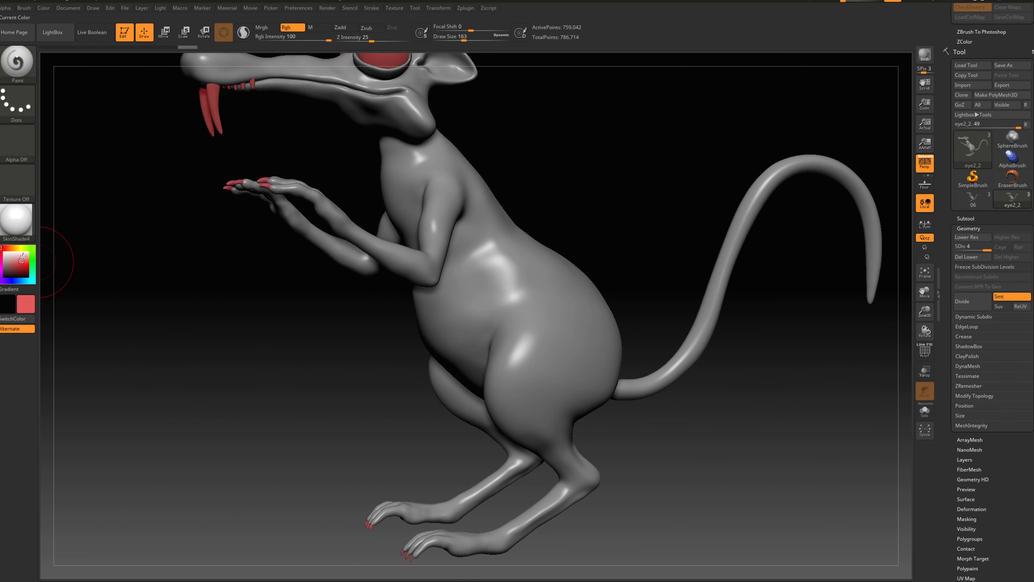
left_click_drag(1004, 489, 990, 356)
left_click(978, 434)
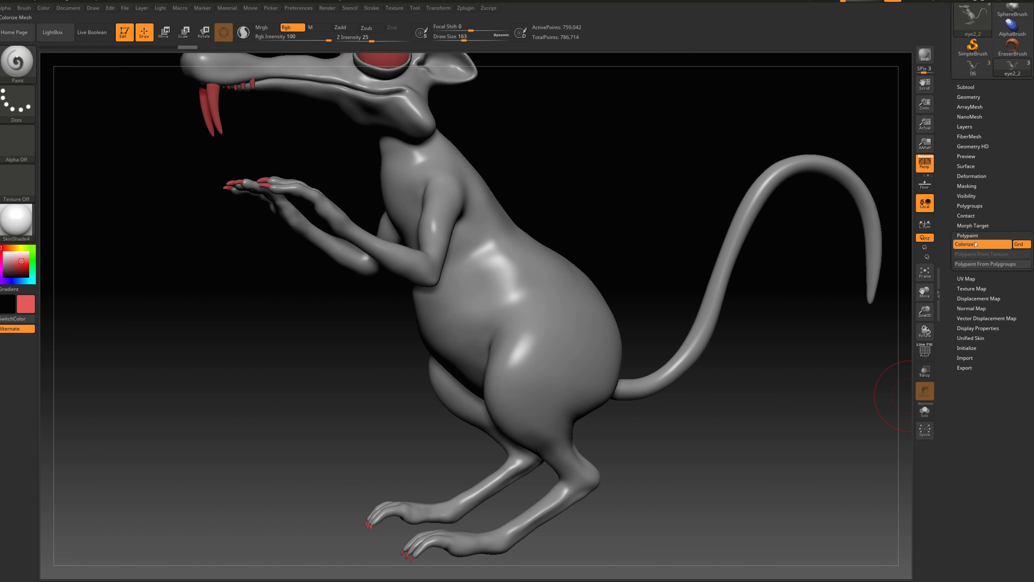
left_click(976, 244)
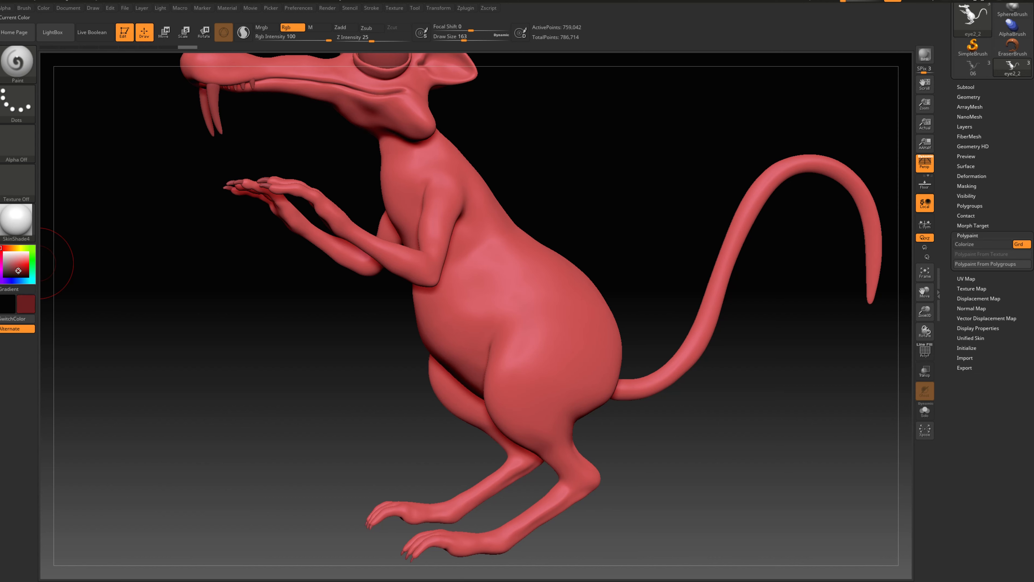
left_click_drag(19, 263, 9, 248)
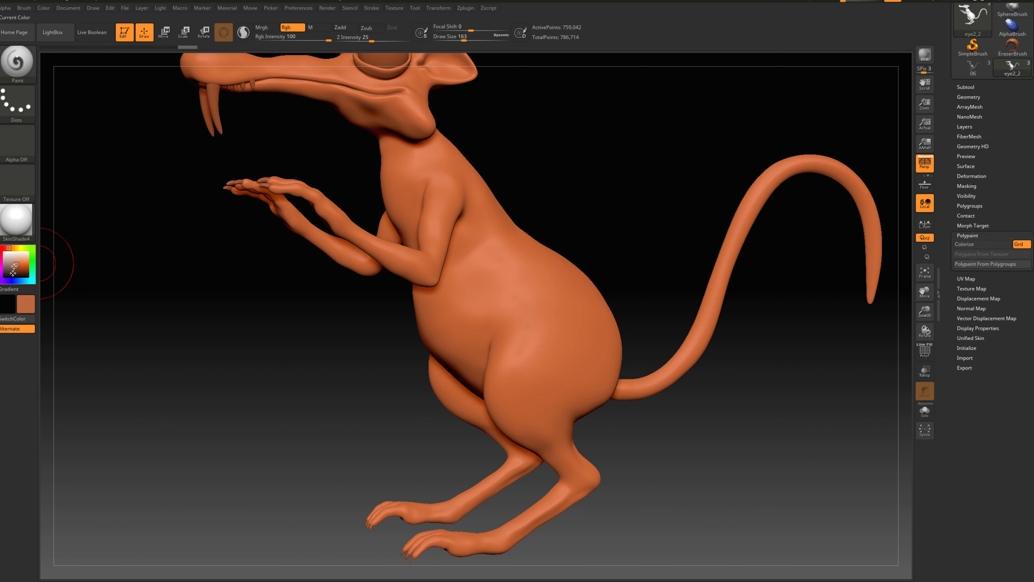
left_click_drag(279, 363, 285, 380, "alt")
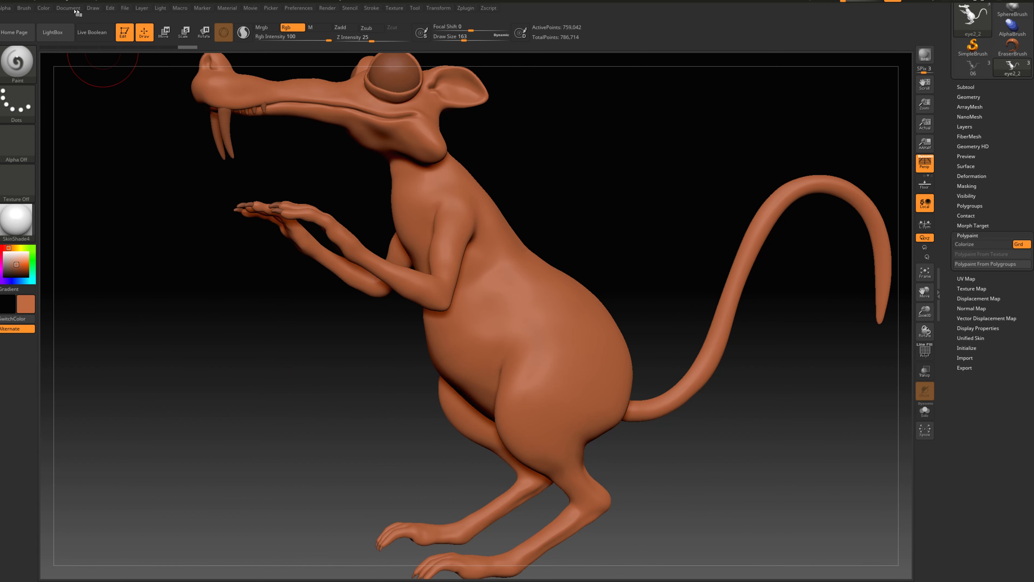
left_click(42, 8)
left_click(69, 182)
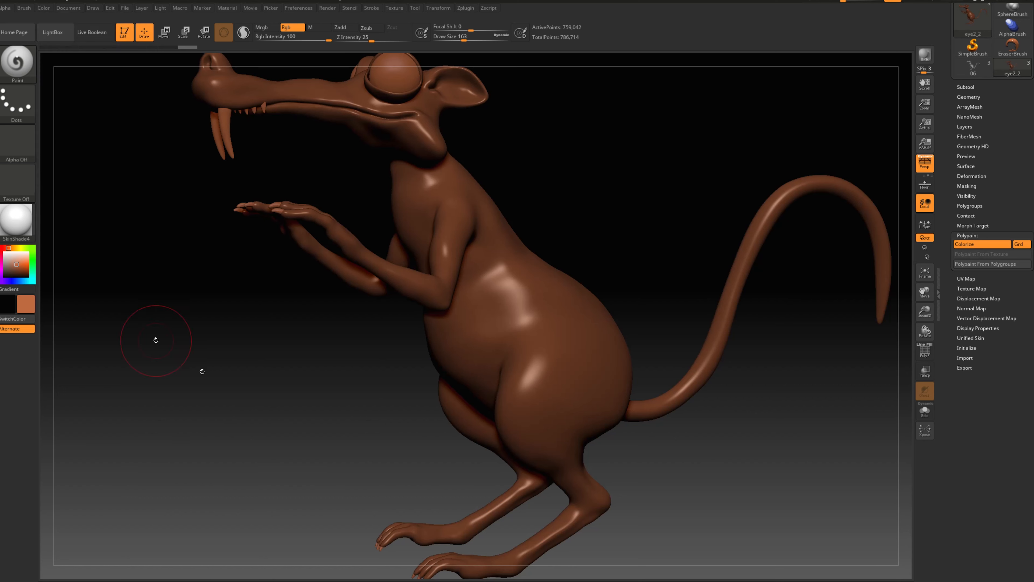
left_click_drag(155, 341, 238, 313, "alt")
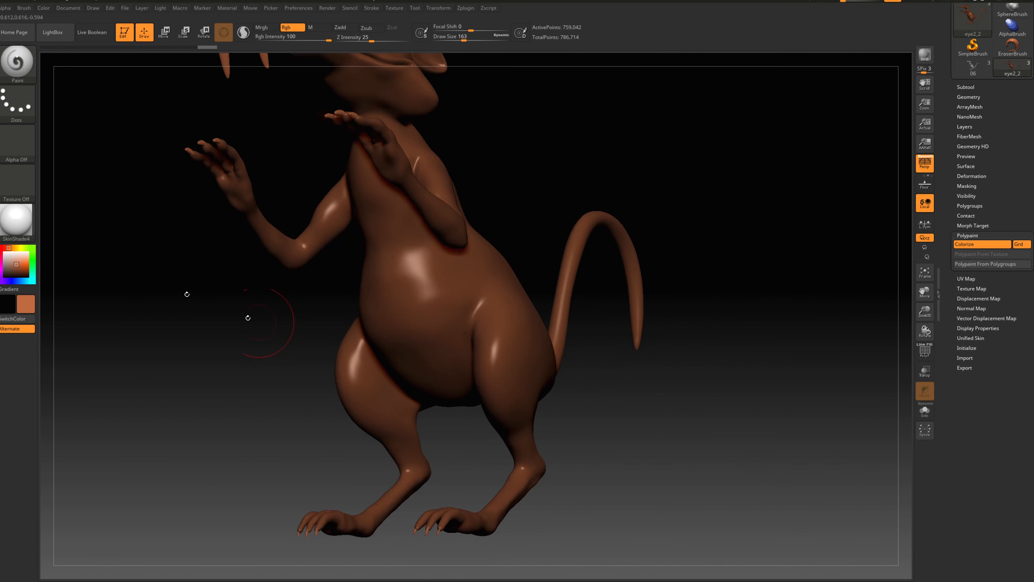
Choose a pale peach colour, adjust the brush size and paint the middle of the rat's belly.
left_click(25, 255)
left_click_drag(594, 412, 674, 397)
key("s")
left_click_drag(423, 314, 425, 314)
mouse_move(425, 346)
left_mouse_down()
mouse_move(409, 248)
mouse_move(393, 249)
left_mouse_up()
Toggle Lazy Mouse for the stroke and continue painting the pale colour over the rat's torso.
left_click(371, 8)
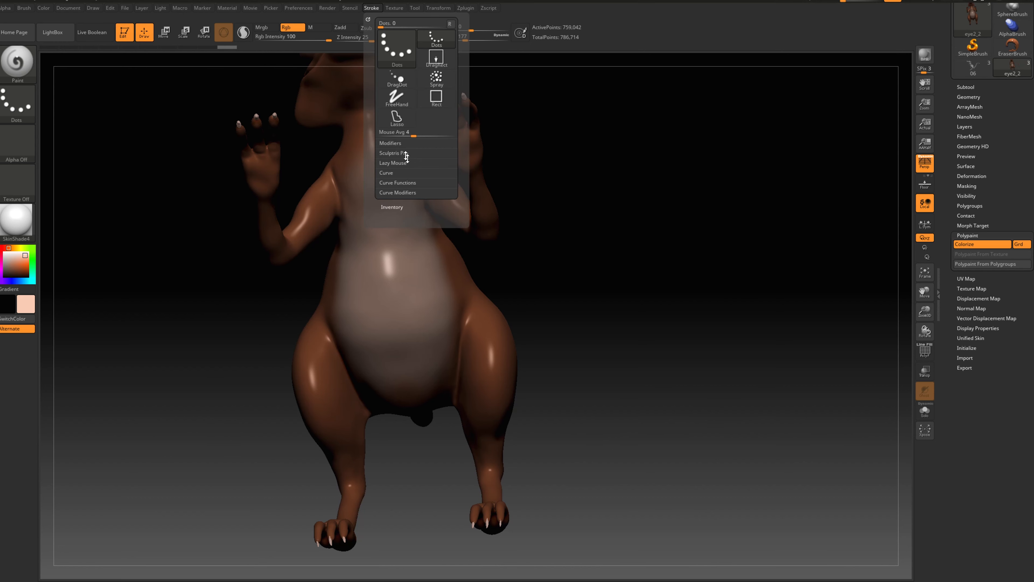
left_click(401, 163)
left_click(397, 173)
left_click_drag(432, 155, 458, 302)
left_click_drag(590, 347, 509, 346)
left_click_drag(476, 278, 481, 334)
left_click_drag(582, 362, 526, 285, "alt")
left_click_drag(440, 280, 474, 322)
Choose a pale grey colour and paint it over the rat's chest and belly from several angles.
left_click(17, 248)
left_click(24, 261)
left_click_drag(20, 257, 18, 257)
mouse_move(467, 265)
left_mouse_down()
mouse_move(466, 328)
mouse_move(472, 255)
mouse_move(391, 195)
left_mouse_up()
left_click_drag(611, 310, 603, 326)
left_click_drag(419, 306, 419, 326)
left_click_drag(590, 326, 652, 326)
left_click_drag(628, 346, 627, 286, "alt")
left_click_drag(425, 253, 430, 286)
mouse_move(627, 314)
left_mouse_down()
mouse_move(591, 370)
mouse_move(595, 415)
left_mouse_up()
Adjust the brush size and paint the pale grey over the rat's arms and the front of its thighs.
mouse_move(541, 81)
left_mouse_down("alt")
mouse_move(600, 238)
mouse_move(566, 232)
left_mouse_up("alt")
key("s")
mouse_move(450, 253)
left_mouse_down()
mouse_move(403, 278)
mouse_move(331, 224)
left_mouse_up()
left_click_drag(293, 295, 330, 342)
mouse_move(381, 319)
left_mouse_down()
mouse_move(423, 347)
mouse_move(515, 281)
left_mouse_up()
mouse_move(669, 212)
left_mouse_down()
mouse_move(526, 282)
mouse_move(545, 250)
mouse_move(488, 271)
mouse_move(346, 285)
mouse_move(309, 265)
left_mouse_up()
key("s")
left_click_drag(258, 309, 247, 309)
mouse_move(282, 238)
left_mouse_down("alt")
mouse_move(369, 324)
mouse_move(459, 326)
left_mouse_up("alt")
Choose a salmon pink colour, enlarge the brush and tint the side of the rat's body.
key("s")
key("c")
key("f")
left_click(33, 210)
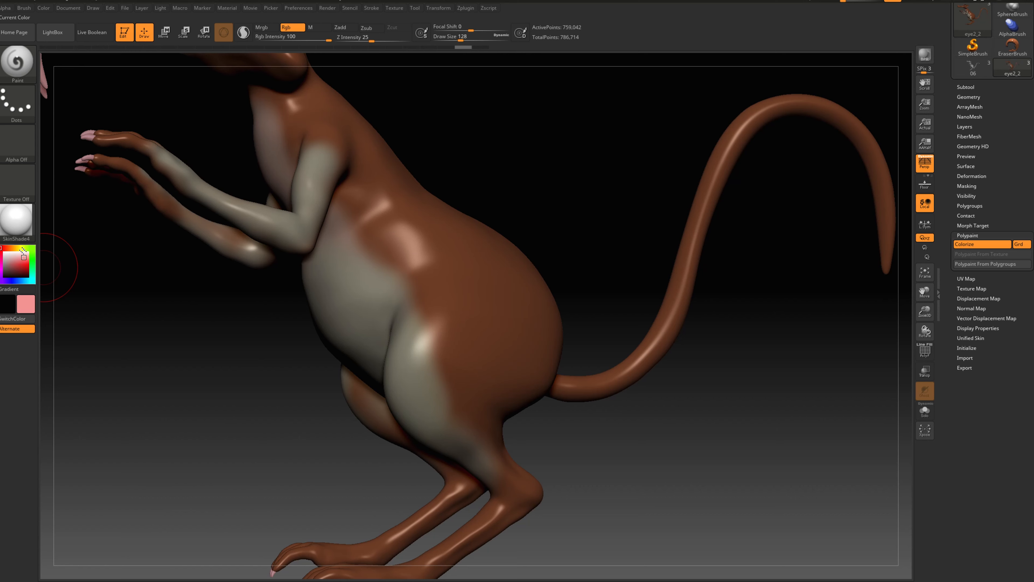
left_click_drag(12, 254, 16, 262)
key("s")
left_click(401, 248)
left_click_drag(440, 240, 477, 315)
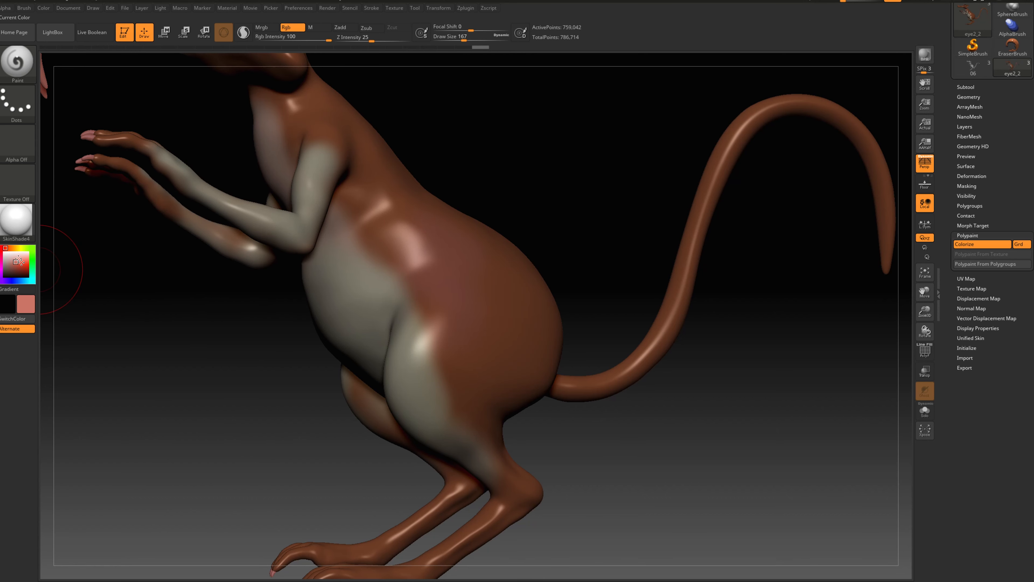
Tint the rat's hip with red, and cover the hip and back with orange-brown.
left_click(4, 248)
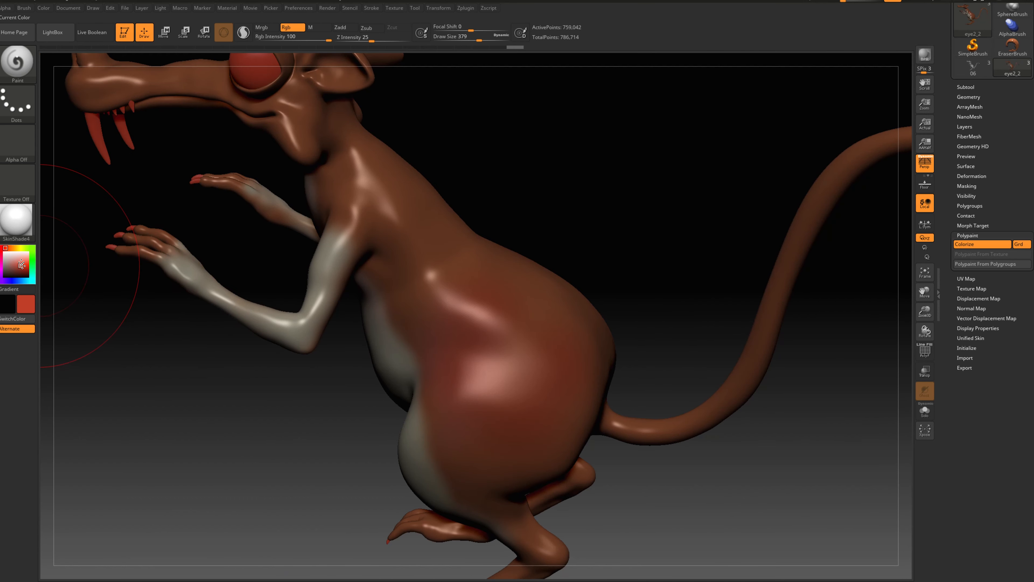
left_click(11, 248)
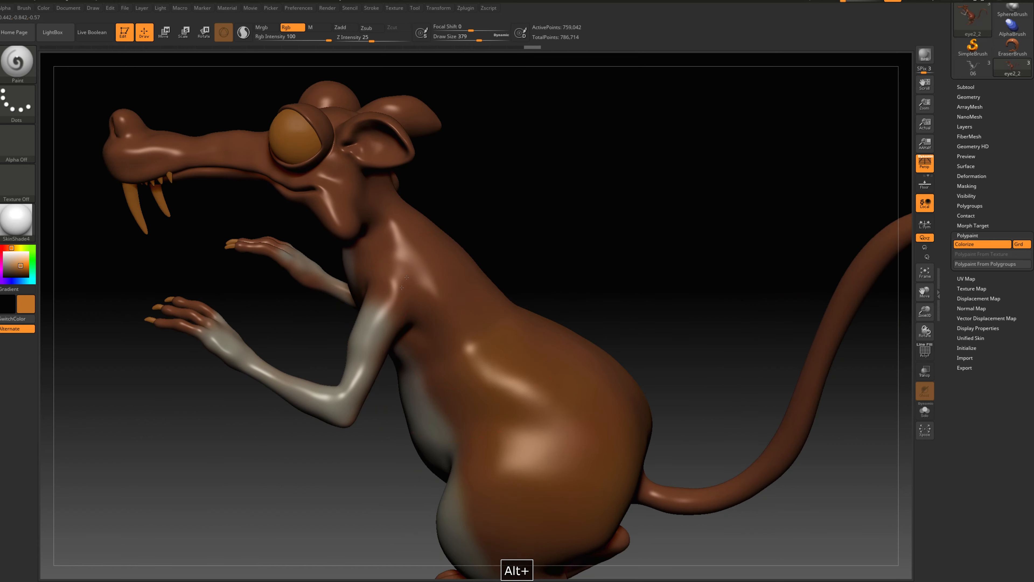
key("s")
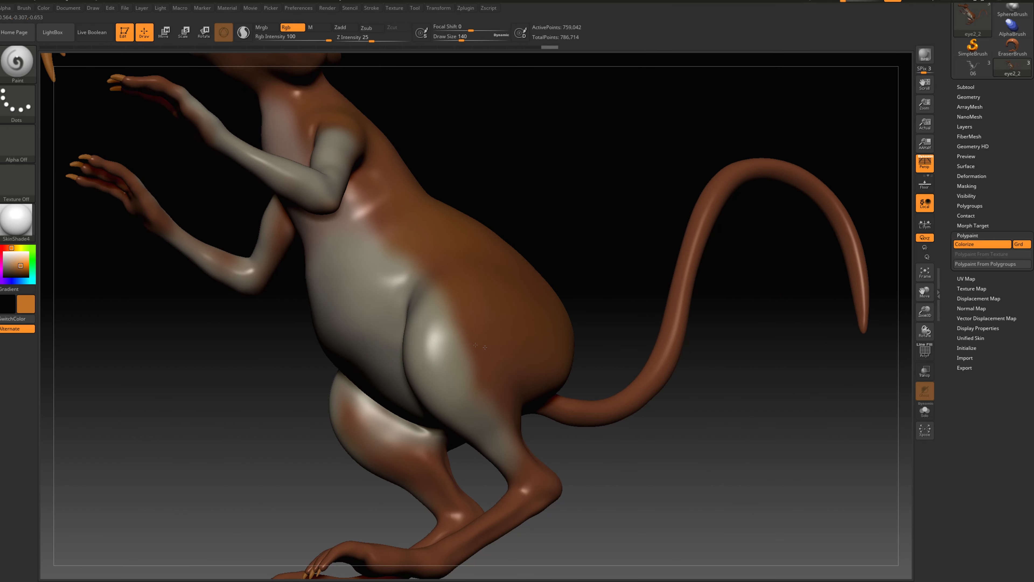
Set the stroke to Spray and paint orange-brown mottling over the rat's thigh, flank and back.
left_click(16, 104)
left_click(224, 109)
left_click_drag(393, 251, 466, 385)
left_click_drag(574, 245, 594, 264)
key("s")
left_click_drag(359, 207, 409, 244)
mouse_move(570, 142)
left_mouse_down()
mouse_move(497, 141)
mouse_move(497, 255)
mouse_move(462, 240)
left_mouse_up()
key("s")
Spray the top and side of the rat's snout with orange-brown and a lighter orange, using a smaller brush.
mouse_move(192, 43)
left_mouse_down("alt")
mouse_move(333, 208)
mouse_move(326, 241)
left_mouse_up("alt")
mouse_move(342, 296)
left_mouse_down()
mouse_move(362, 281)
mouse_move(330, 286)
left_mouse_up()
key("s")
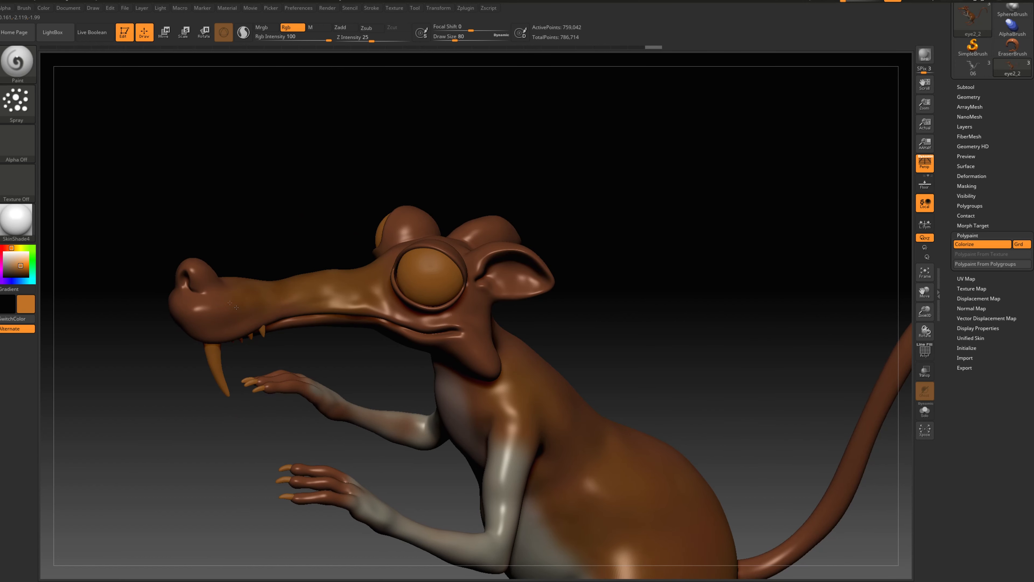
left_click(23, 262)
mouse_move(265, 302)
left_mouse_down()
mouse_move(232, 303)
mouse_move(350, 290)
left_mouse_up()
key("s")
left_click_drag(285, 163, 334, 163)
left_click_drag(334, 163, 334, 212, "alt")
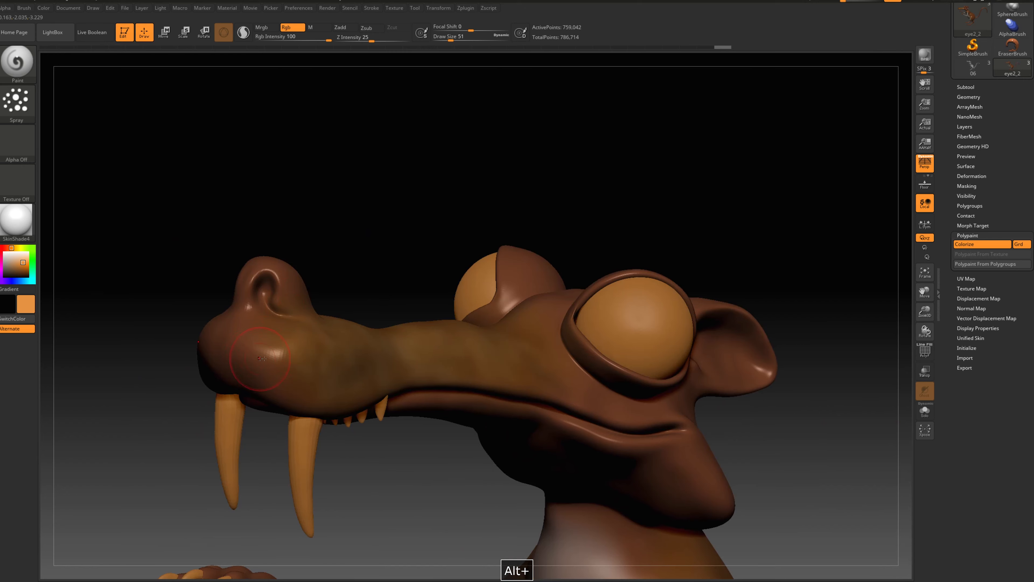
left_click_drag(241, 338, 292, 348)
Choose black and paint the tip of the rat's nose, adjusting the brush size.
left_click_drag(155, 286, 154, 326, "alt")
left_click(4, 277)
left_click_drag(135, 196, 147, 245)
left_click_drag(309, 240, 334, 293)
mouse_move(163, 245)
left_mouse_down()
mouse_move(171, 203)
mouse_move(171, 245)
left_mouse_up()
left_click_drag(317, 245, 358, 285)
right_click_drag(358, 285, 344, 260)
key("s")
left_click(351, 280)
Set the stroke to FreeHand and fill in the black around the edges of the nose and nostril.
left_click(16, 103)
left_click(145, 109)
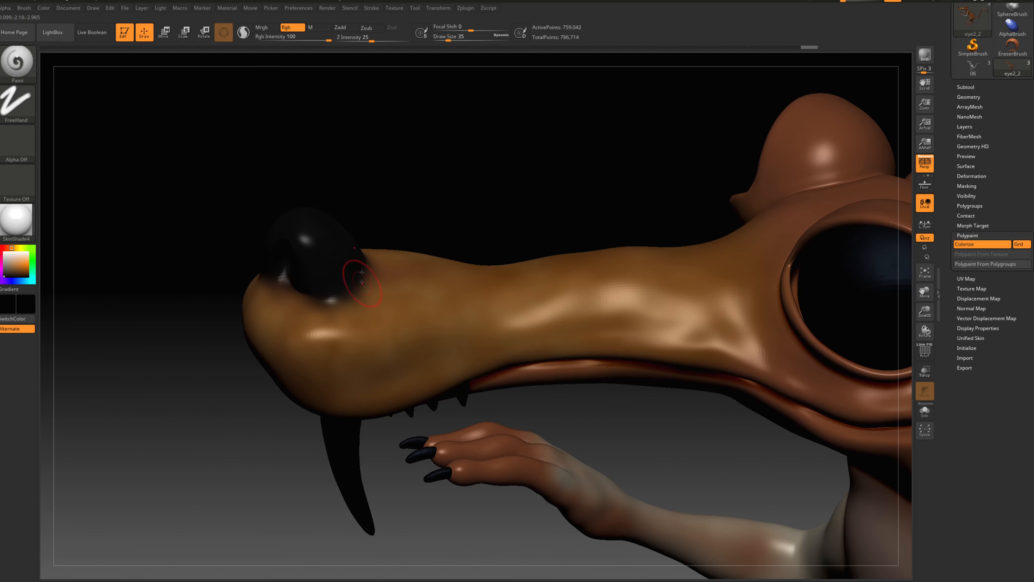
left_click_drag(360, 266, 364, 281)
right_click_drag(363, 281, 391, 278)
left_click_drag(312, 275, 297, 279)
right_click_drag(296, 279, 302, 334)
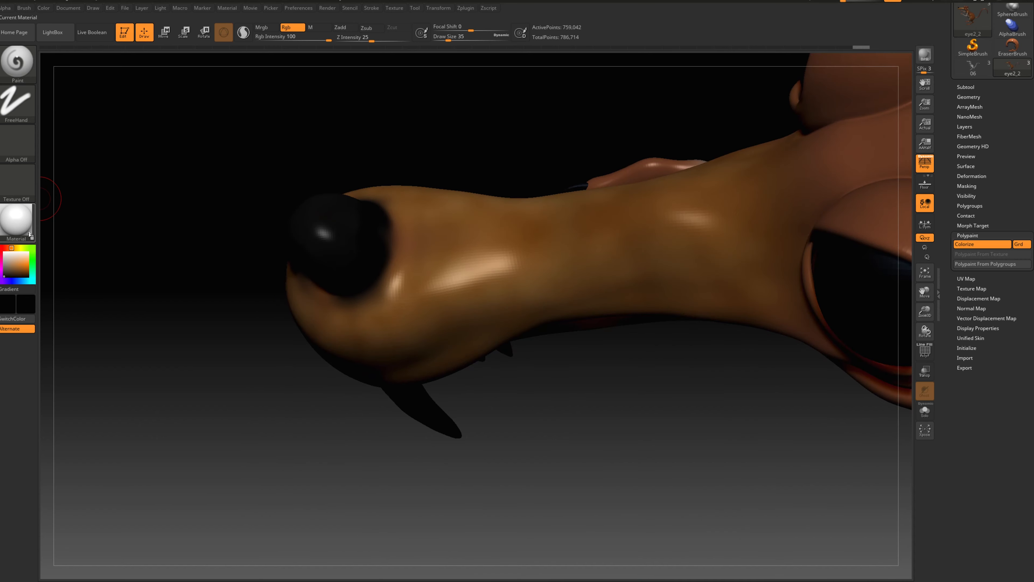
Choose orange-brown and paint around the base of the rat's black nose and along the snout to clean up the edge.
left_click(19, 264)
left_click_drag(382, 212, 373, 205)
mouse_move(172, 339)
left_mouse_down()
mouse_move(171, 284)
mouse_move(285, 277)
left_mouse_up()
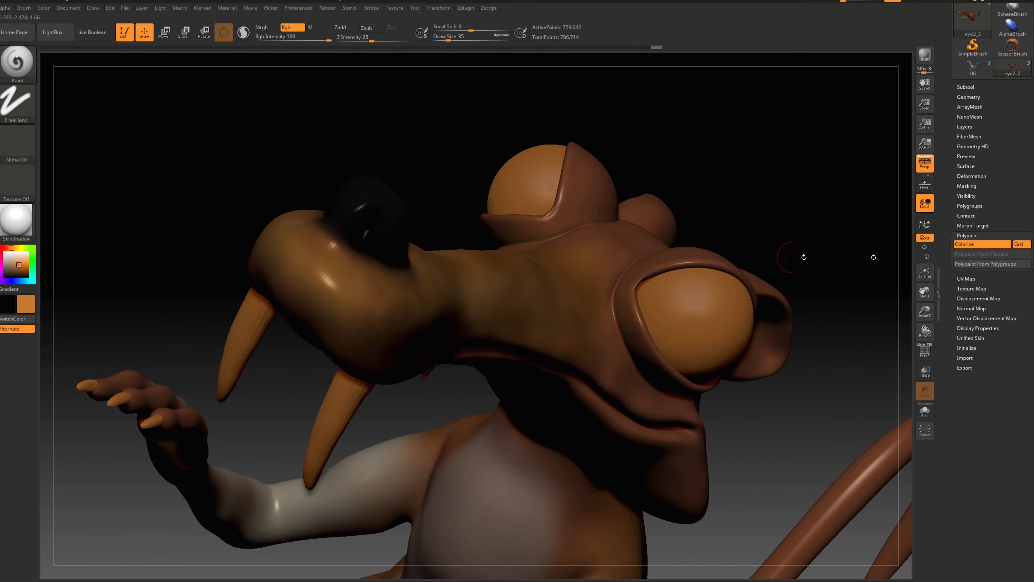
key("shift+f")
left_click_drag(416, 122, 374, 255)
left_click_drag(21, 255, 390, 207)
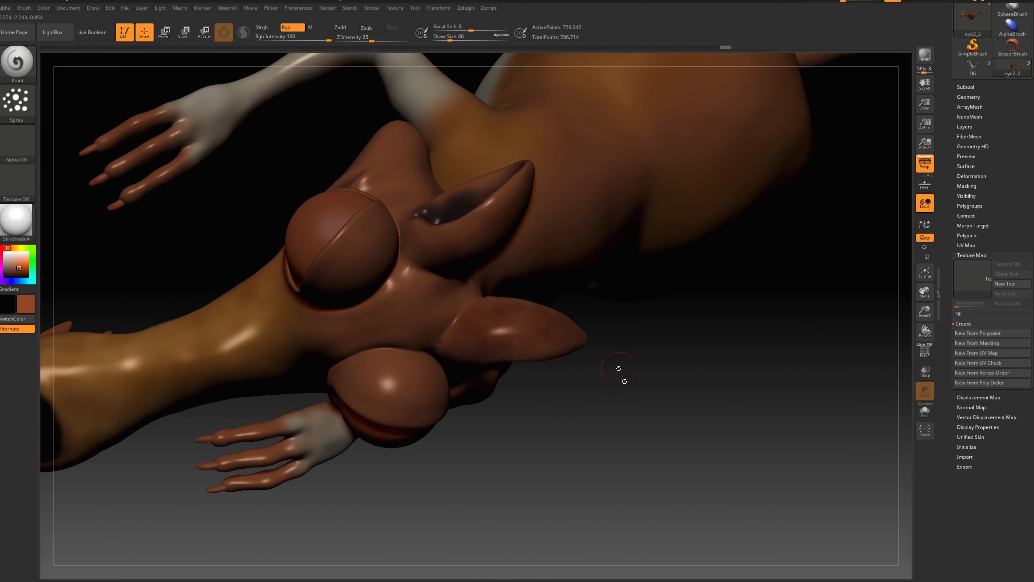
Choose a light yellowish tan and spray it over the rat's ears and eyelids, adjusting the brush size.
left_click_drag(616, 370, 584, 208)
left_click_drag(20, 261, 14, 253)
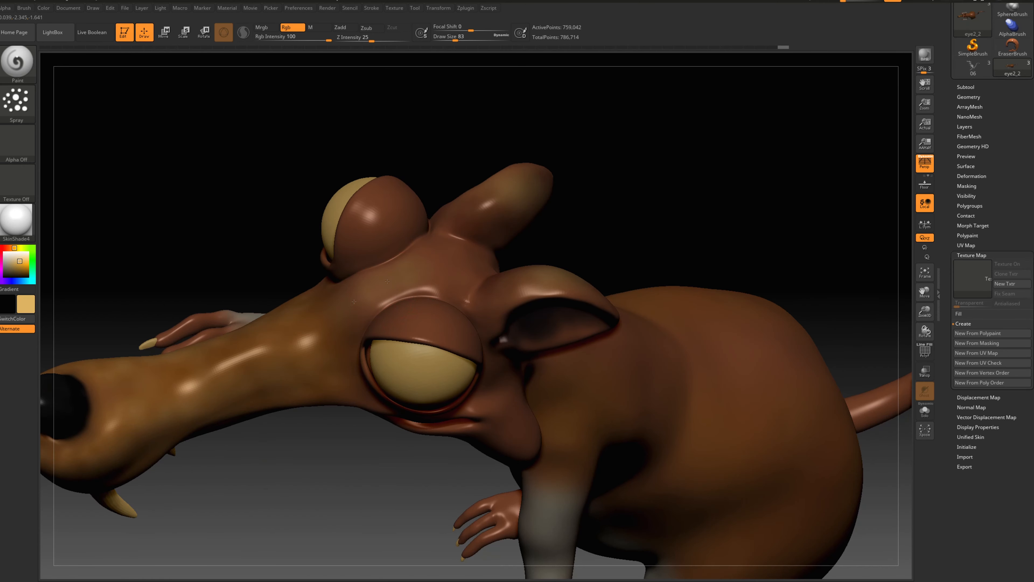
left_click_drag(387, 281, 429, 265)
mouse_move(722, 170)
left_mouse_down()
mouse_move(633, 213)
mouse_move(627, 175)
left_mouse_up()
key("s")
left_click_drag(531, 292, 510, 291)
left_click_drag(427, 305, 484, 345)
mouse_move(656, 254)
left_mouse_down()
mouse_move(618, 255)
mouse_move(505, 293)
mouse_move(750, 234)
mouse_move(686, 293)
mouse_move(521, 249)
mouse_move(521, 171)
left_mouse_up()
key("s")
left_click_drag(509, 292, 538, 292)
mouse_move(546, 334)
left_mouse_down()
mouse_move(423, 377)
mouse_move(488, 350)
left_mouse_up()
Choose a darker tan and spray it over the rat's head, flank and thigh to vary the fur tone.
left_click_drag(18, 265, 455, 247)
mouse_move(672, 285)
left_mouse_down()
mouse_move(561, 271)
mouse_move(533, 277)
left_mouse_up()
left_click_drag(635, 285, 717, 293)
key("s")
left_click_drag(471, 299, 465, 299)
left_click_drag(499, 281, 495, 301)
left_click_drag(591, 309, 628, 343)
left_click_drag(530, 220, 480, 359)
Choose orange-brown and spray it over the rat's back and rump.
mouse_move(729, 383)
left_mouse_down()
mouse_move(674, 388)
mouse_move(257, 306)
mouse_move(189, 409)
left_mouse_up()
left_click(9, 248)
left_click(19, 266)
mouse_move(514, 535)
left_mouse_down("alt")
mouse_move(527, 410)
mouse_move(499, 398)
left_mouse_up("alt")
left_click_drag(584, 383, 524, 432, "alt")
left_click(526, 364)
mouse_move(644, 300)
left_mouse_down("alt")
mouse_move(579, 509)
mouse_move(514, 513)
left_mouse_up("alt")
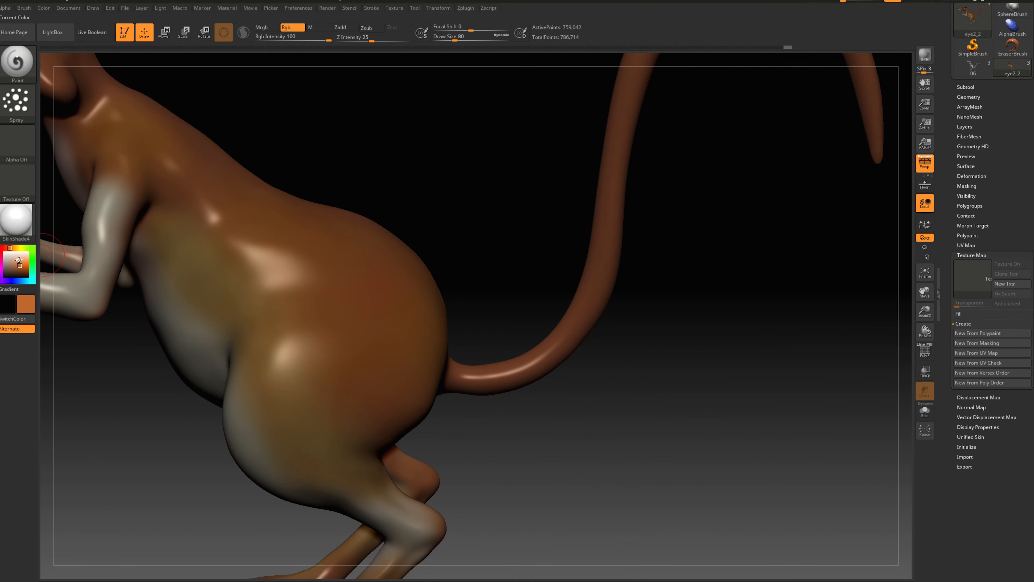
Choose a pale pinkish beige, enlarge the brush to 132 and spray along the whole tail.
key("s")
left_click_drag(497, 378, 508, 373)
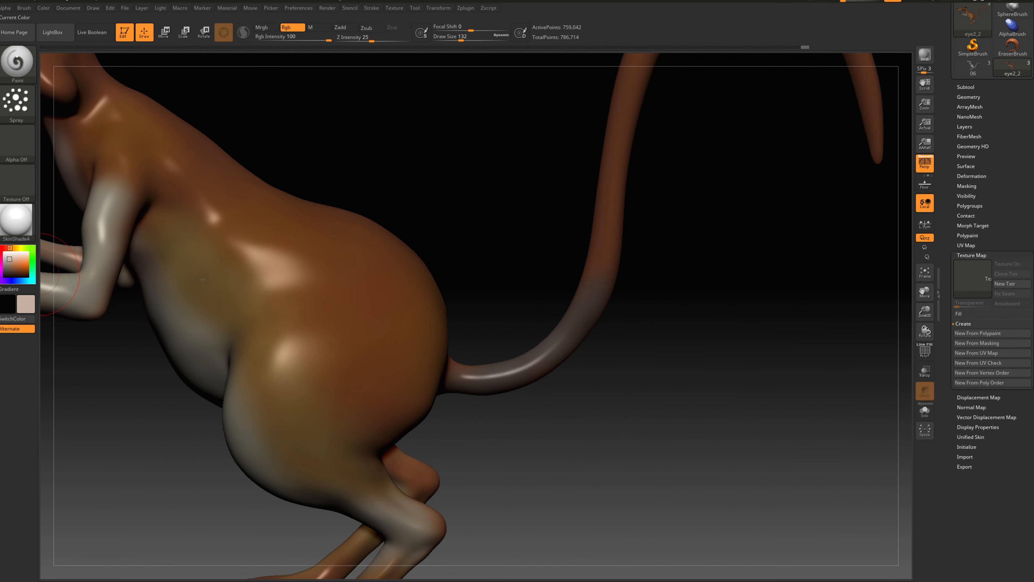
left_click_drag(537, 286, 488, 363, "alt")
mouse_move(489, 426)
left_mouse_down()
mouse_move(546, 362)
mouse_move(562, 195)
left_mouse_up()
left_click_drag(635, 222, 585, 326, "alt")
left_click_drag(509, 285, 578, 167)
left_click_drag(601, 325, 537, 361, "alt")
mouse_move(538, 191)
left_mouse_down()
mouse_move(692, 255)
mouse_move(717, 354)
left_mouse_up()
mouse_move(603, 367)
left_mouse_down("alt")
mouse_move(570, 294)
mouse_move(443, 388)
left_mouse_up("alt")
Choose a near-white pink, enlarge the brush to 228 and lighten the rat's tail.
left_click(3, 256)
left_click_drag(3, 256, 18, 253)
left_click_drag(527, 352, 517, 261, "alt")
key("s")
left_click_drag(506, 255, 518, 251)
left_click_drag(331, 415, 317, 398)
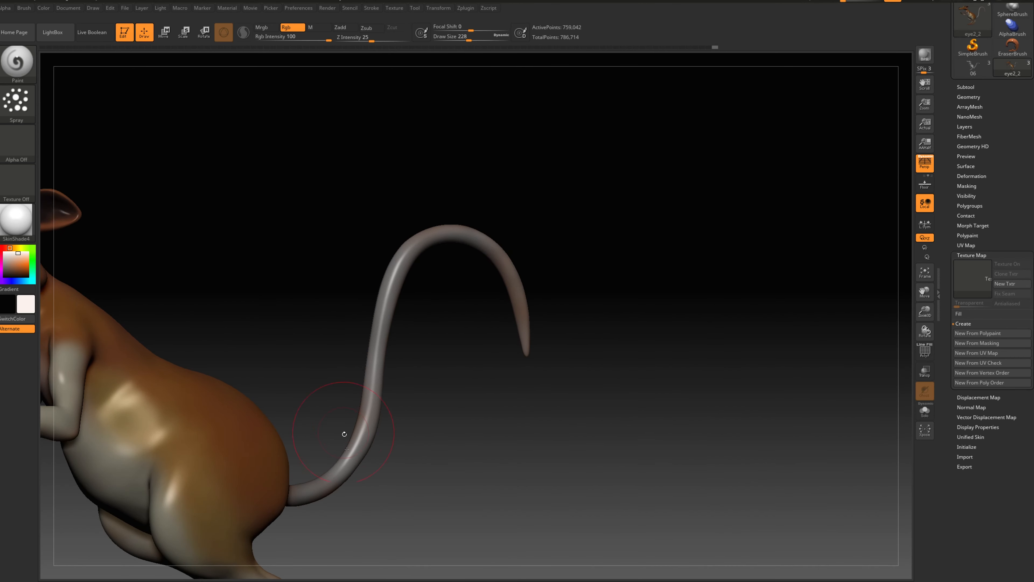
left_click_drag(512, 333, 584, 279, "alt")
Set the stroke to FreeHand, choose black with brush size 74 and paint evenly spaced bands across the tail up to its tip.
left_click(17, 102)
left_click(144, 105)
key("s")
left_click_drag(427, 431, 366, 428)
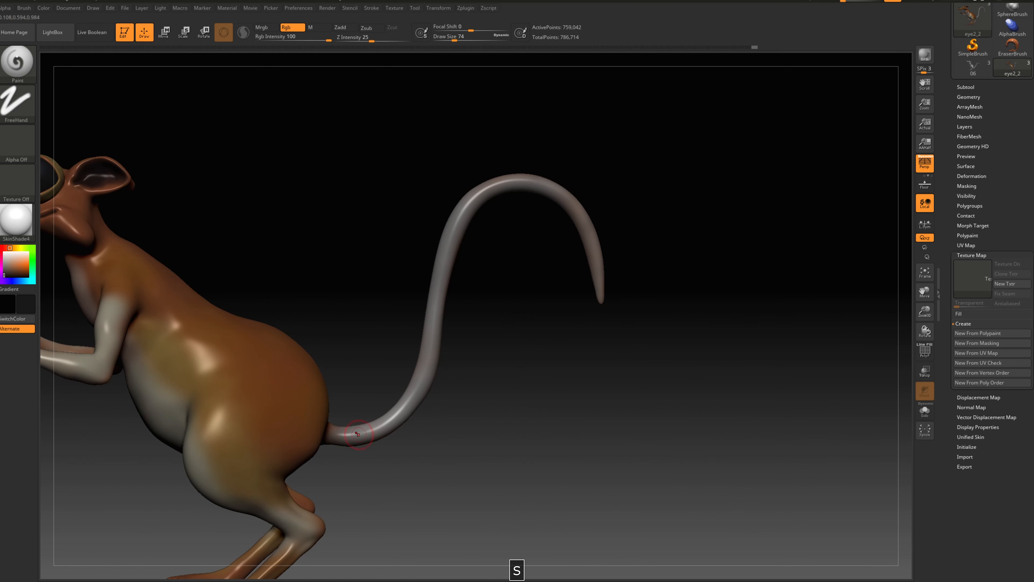
left_click_drag(423, 324, 443, 328)
left_click_drag(468, 278, 462, 337, "alt")
left_click_drag(429, 328, 452, 332)
mouse_move(444, 276)
left_mouse_down()
mouse_move(464, 288)
mouse_move(496, 357)
left_mouse_up()
left_click_drag(484, 286, 488, 303)
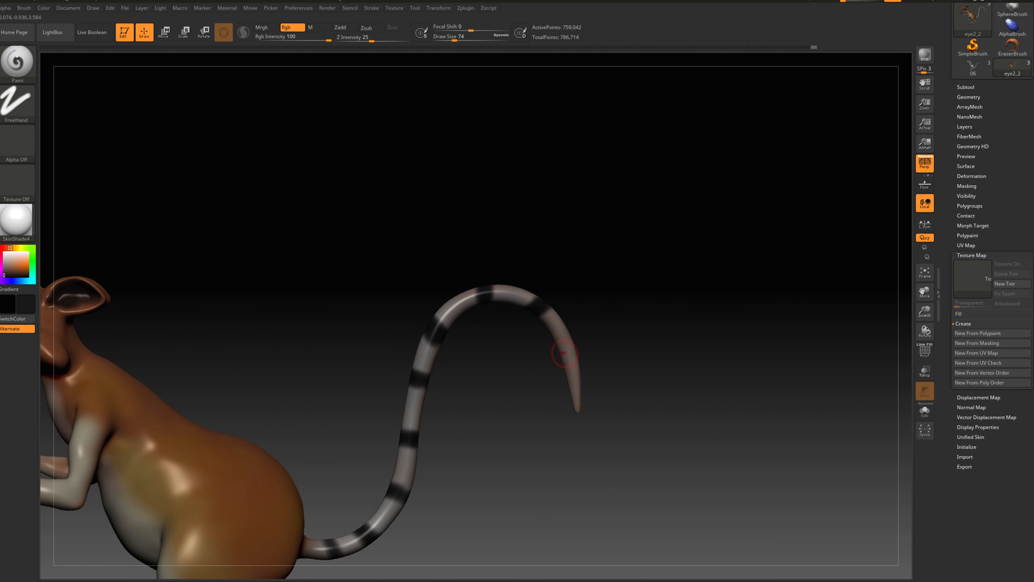
left_click_drag(531, 334, 566, 356)
left_click_drag(580, 406, 575, 381)
Undo the last two bands, repaint them near the tail tip and touch up the bands along the tail.
key("ctrl+z")
key("ctrl+z")
left_click_drag(559, 341, 565, 338)
left_click_drag(591, 379, 617, 354, "alt")
left_click_drag(422, 405, 440, 416)
mouse_move(492, 328)
left_mouse_down()
mouse_move(462, 326)
mouse_move(461, 284)
left_mouse_up()
mouse_move(358, 472)
left_mouse_down()
mouse_move(366, 488)
mouse_move(400, 462)
left_mouse_up()
Set the stroke to Spray, pick pale cream at RGB intensity 7 and size 108, and soften the black tail bands.
left_click(28, 101)
left_click(220, 106)
key("ctrl+z")
key("c")
key("c")
left_click_drag(381, 474, 399, 376)
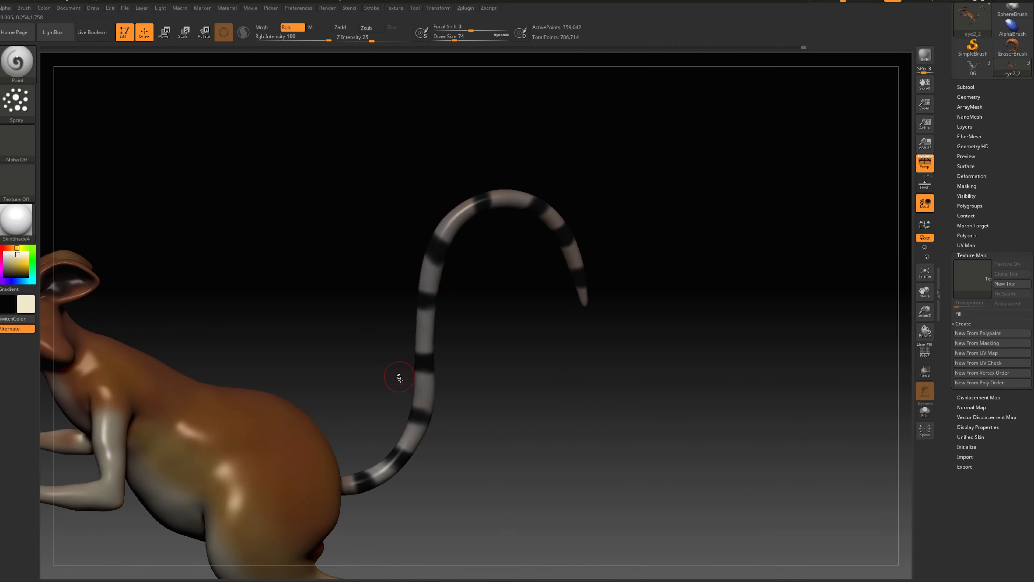
left_click(276, 40)
key("s")
left_click_drag(396, 419, 400, 419)
left_click_drag(423, 359, 417, 416)
mouse_move(387, 432)
left_mouse_down()
mouse_move(361, 475)
mouse_move(462, 277)
mouse_move(504, 264)
left_mouse_up()
left_click_drag(560, 349, 480, 459, "alt")
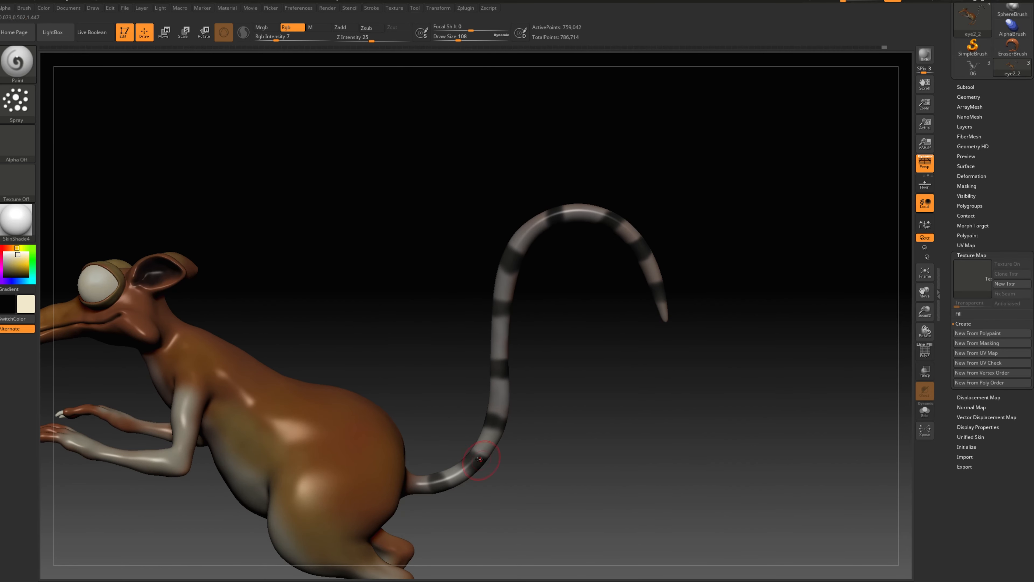
Set up the Paint brush with the DragRect stroke, Alpha 35, the brown fur photo texture and draw size 140.
left_click_drag(650, 256, 55, 135, "alt")
left_click(16, 102)
left_click(106, 107)
left_click(16, 141)
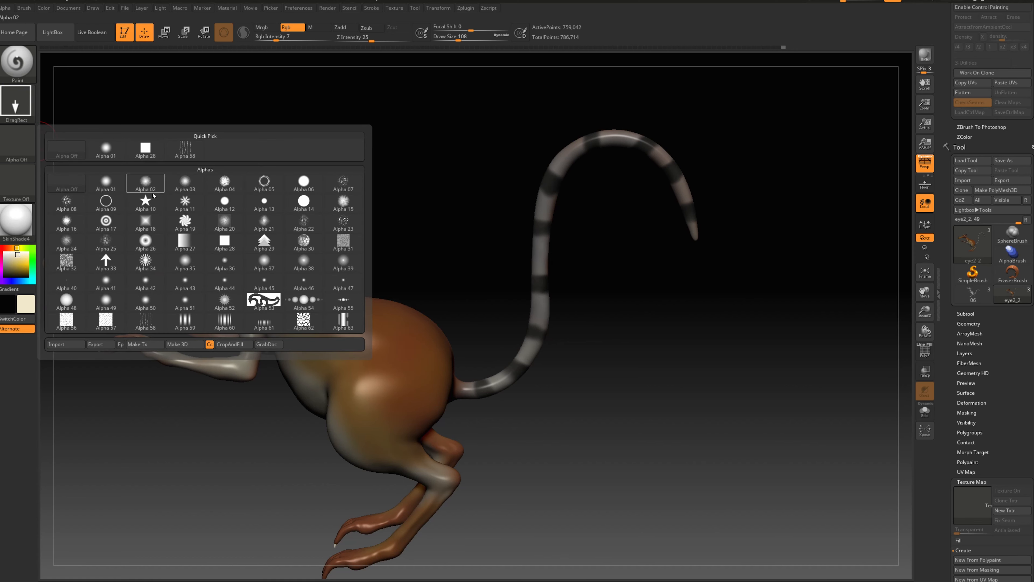
left_click(185, 259)
left_click(16, 182)
left_click(263, 195)
mouse_move(460, 245)
left_mouse_down("alt")
mouse_move(483, 209)
mouse_move(546, 179)
left_mouse_up("alt")
key("s")
left_click_drag(396, 342, 400, 342)
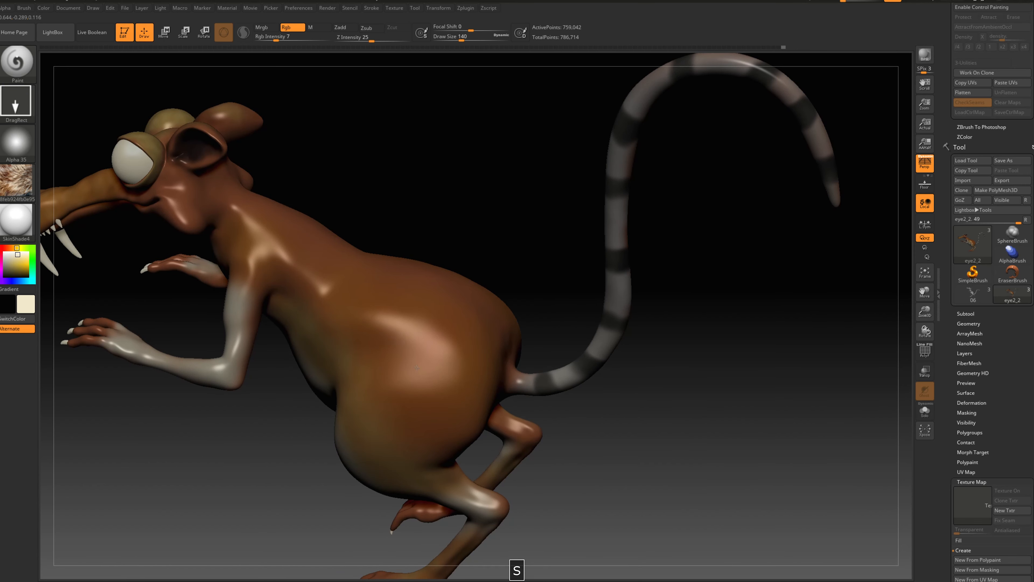
Raise the RGB intensity to 58 and stamp the brown fur texture over the rat's rump, thigh and flank.
left_click_drag(285, 37, 330, 38)
left_click_drag(391, 347, 434, 383)
left_click_drag(549, 301, 587, 301)
left_click_drag(357, 329, 387, 355)
left_click_drag(318, 39, 311, 39)
left_click_drag(366, 319, 354, 319)
left_click_drag(465, 389, 448, 391)
left_click_drag(426, 351, 452, 367)
left_click_drag(464, 263, 497, 263)
left_click_drag(448, 336, 476, 359)
left_click_drag(502, 260, 469, 260)
left_click_drag(362, 294, 387, 310)
Stamp more brown fur texture over the rat's upper back, shoulders and sides to cover the bare areas.
left_click_drag(390, 224, 469, 228, "alt")
left_click_drag(401, 279, 449, 330)
left_click_drag(358, 77, 338, 77)
left_click_drag(358, 262, 372, 277)
left_click_drag(481, 212, 440, 212)
left_click_drag(420, 253, 440, 273)
left_click_drag(479, 273, 509, 302)
left_click_drag(542, 298, 560, 314)
left_click_drag(596, 266, 509, 393)
left_click_drag(342, 212, 412, 315, "alt")
left_click_drag(483, 273, 448, 273)
left_click_drag(444, 306, 475, 325)
left_click_drag(550, 289, 586, 288)
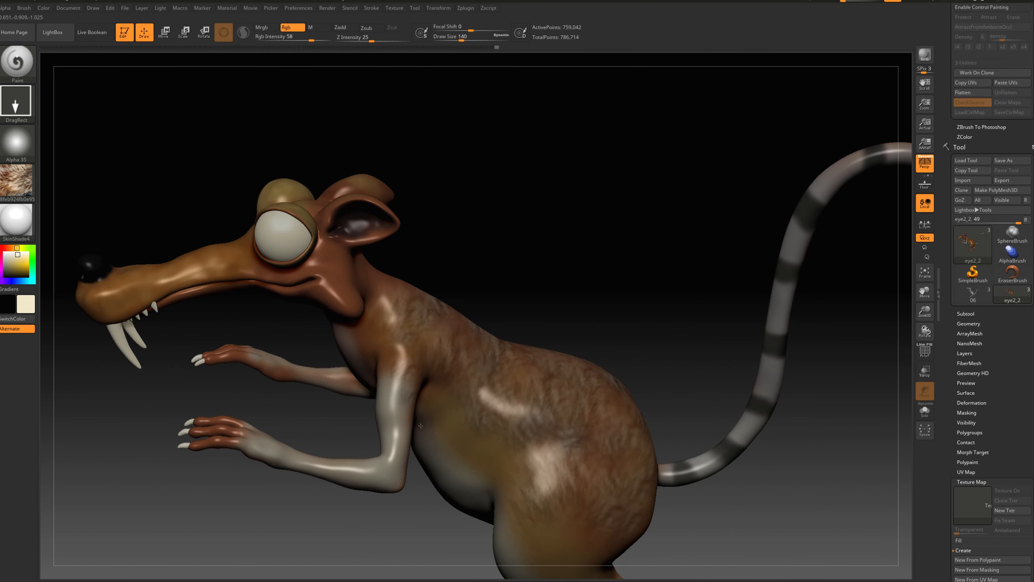
left_click_drag(418, 422, 429, 354, "alt")
left_click_drag(557, 510, 528, 433)
Switch to the greyer fur texture and stamp it over the rump, back and tail.
left_click(16, 181)
left_click(224, 191)
left_click_drag(638, 397, 611, 372)
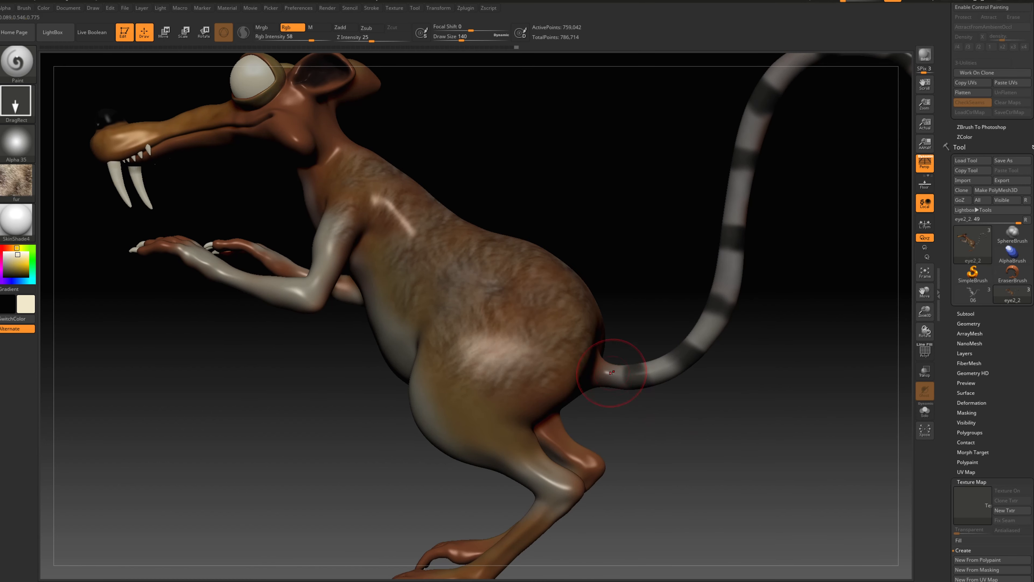
left_click_drag(699, 408, 577, 401)
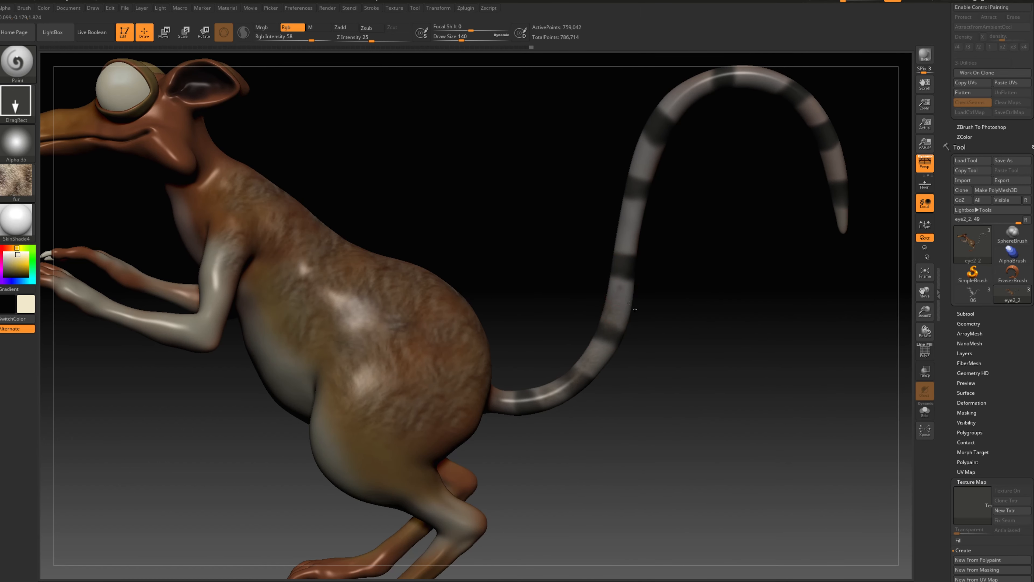
left_click_drag(635, 309, 595, 310)
left_click_drag(598, 240, 700, 286)
left_click_drag(570, 318, 547, 324, "alt")
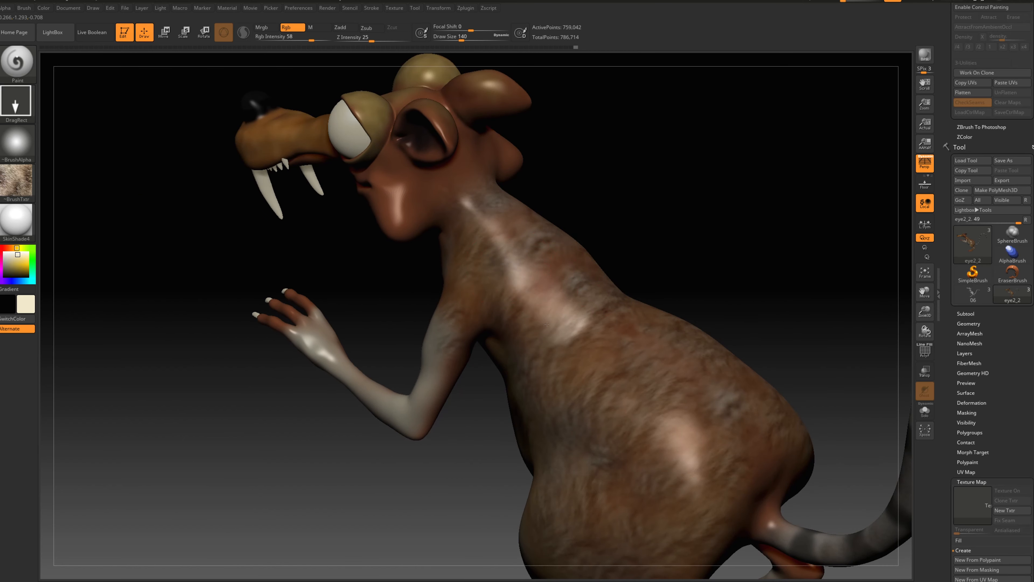
Turn off the texture, set the stroke to Spray and tint the rat's cheeks off-white and its sides light orange.
left_click_drag(601, 234, 540, 365, "alt")
left_click_drag(525, 70, 562, 366, "alt")
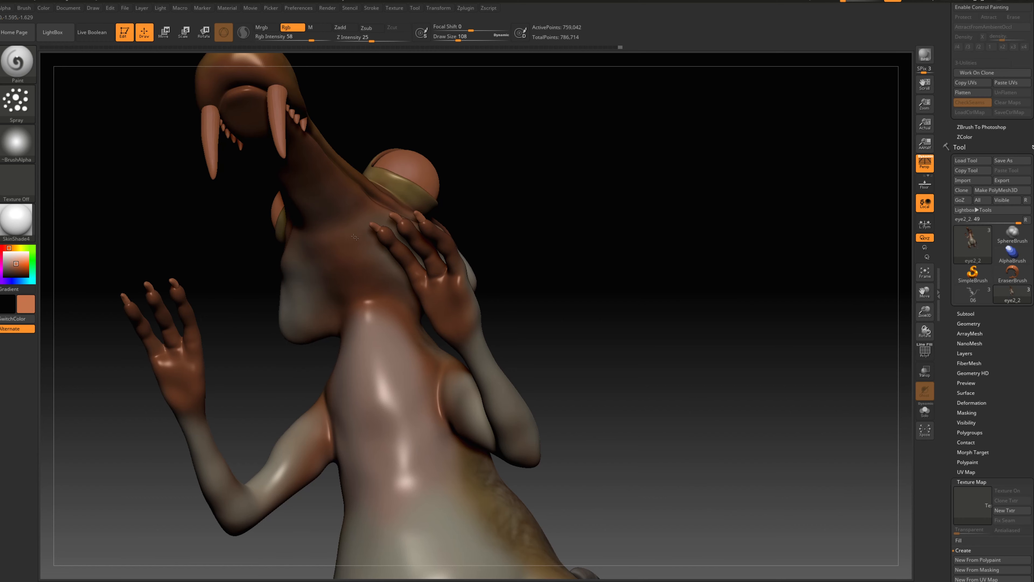
mouse_move(489, 286)
left_mouse_down()
mouse_move(55, 251)
mouse_move(23, 262)
left_mouse_up()
mouse_move(589, 249)
left_mouse_down()
mouse_move(733, 175)
mouse_move(598, 363)
mouse_move(374, 246)
mouse_move(266, 261)
left_mouse_up()
key("s")
left_click_drag(134, 121, 166, 121)
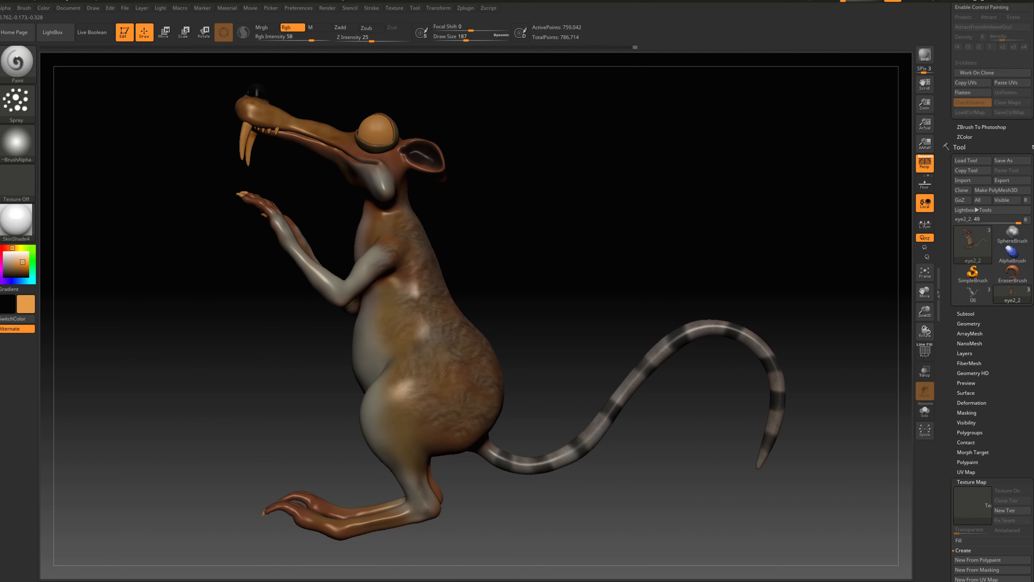
left_click_drag(431, 351, 410, 410)
Choose dark red, adjust the brush size and spray a reddish tint over the middle of the rat's back.
left_click(2, 249)
left_click(22, 269)
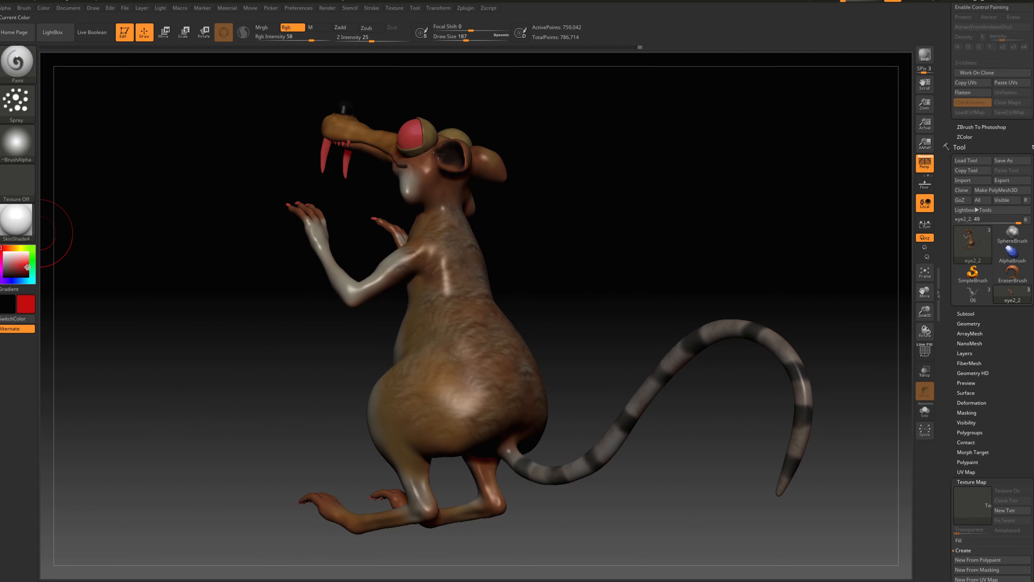
left_click_drag(27, 267, 25, 270)
key("s")
left_click_drag(462, 371, 469, 372)
mouse_move(580, 342)
left_mouse_down()
mouse_move(538, 280)
mouse_move(163, 261)
left_mouse_up()
mouse_move(163, 261)
left_mouse_down("alt")
mouse_move(223, 262)
mouse_move(326, 171)
left_mouse_up("alt")
Choose white and stamp the brown fur texture with DragRect over the neck, ears and snout, lowering RGB intensity to 47.
left_click(266, 27)
left_click(4, 254)
left_click(26, 260)
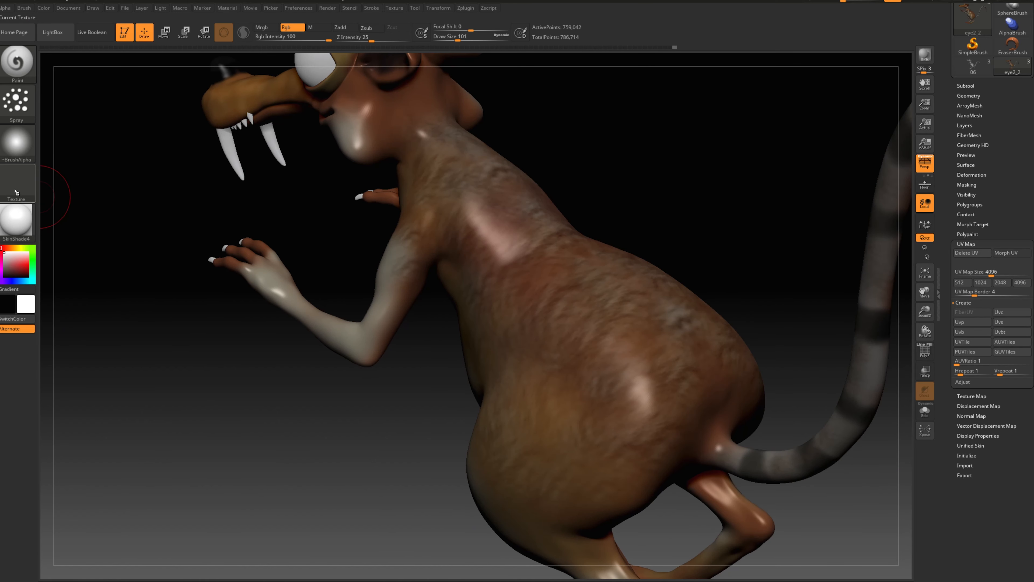
left_click(16, 183)
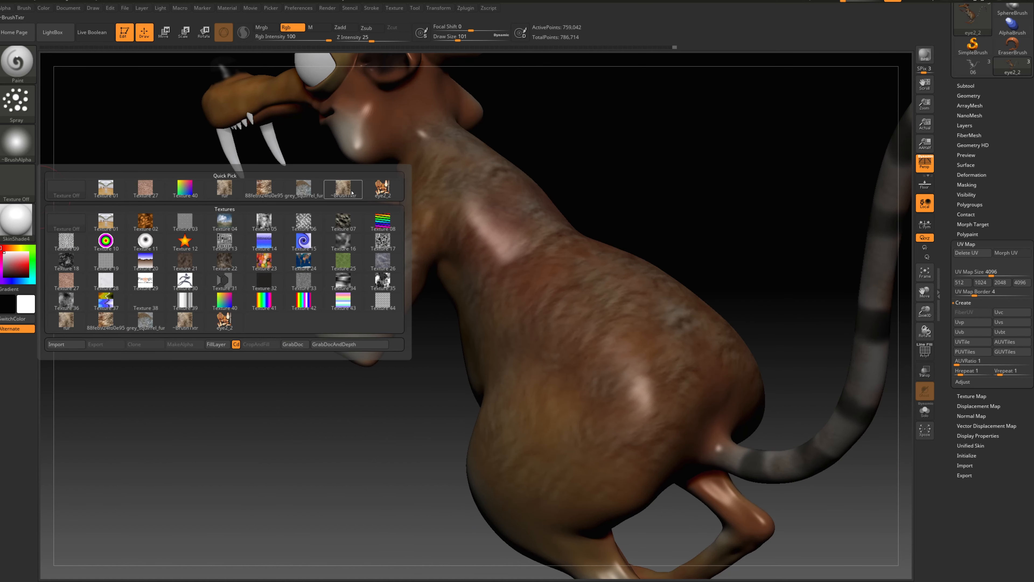
left_click(352, 192)
key("s")
left_click_drag(652, 142, 529, 175)
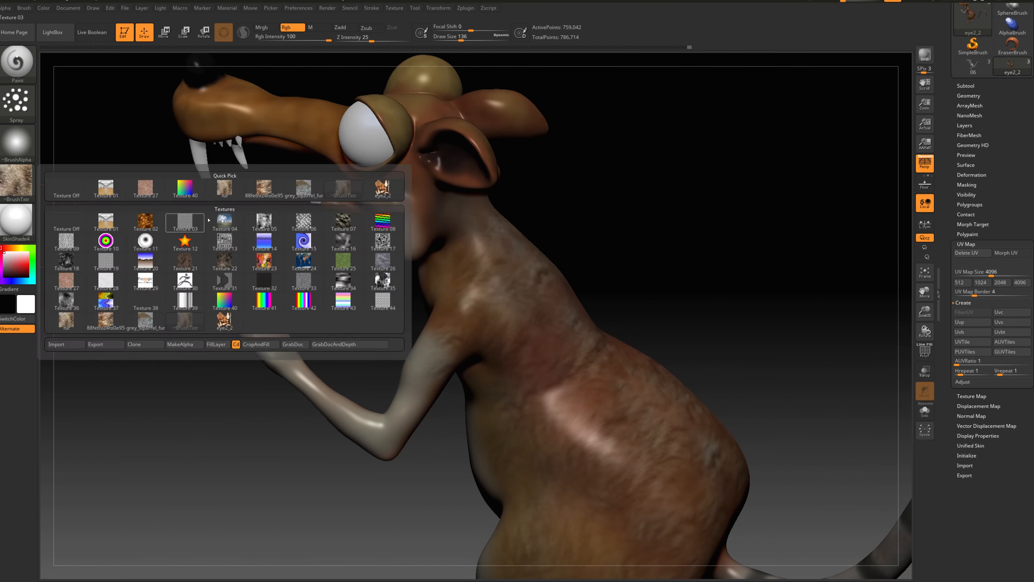
left_click(58, 163)
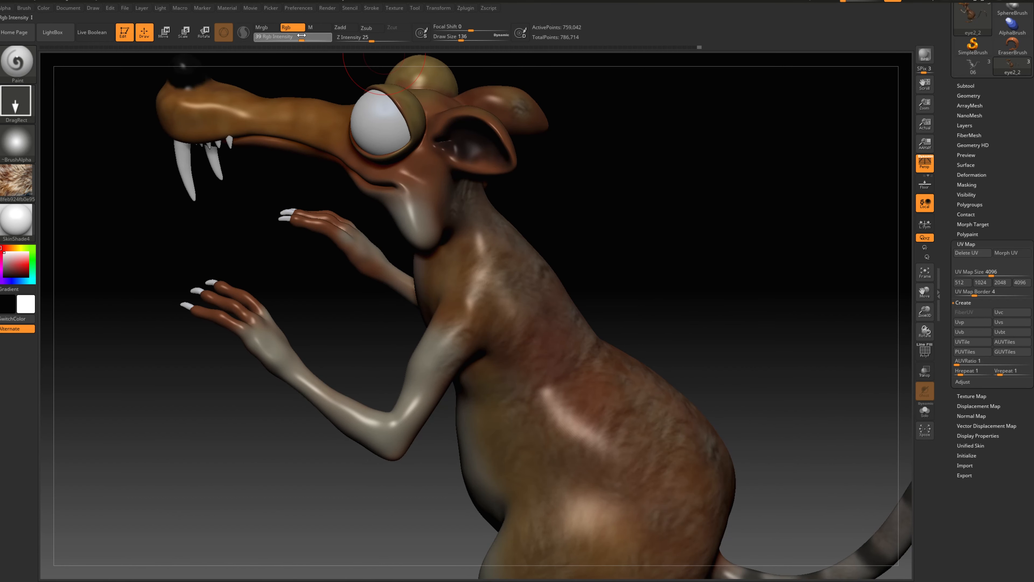
left_click_drag(329, 41, 307, 40)
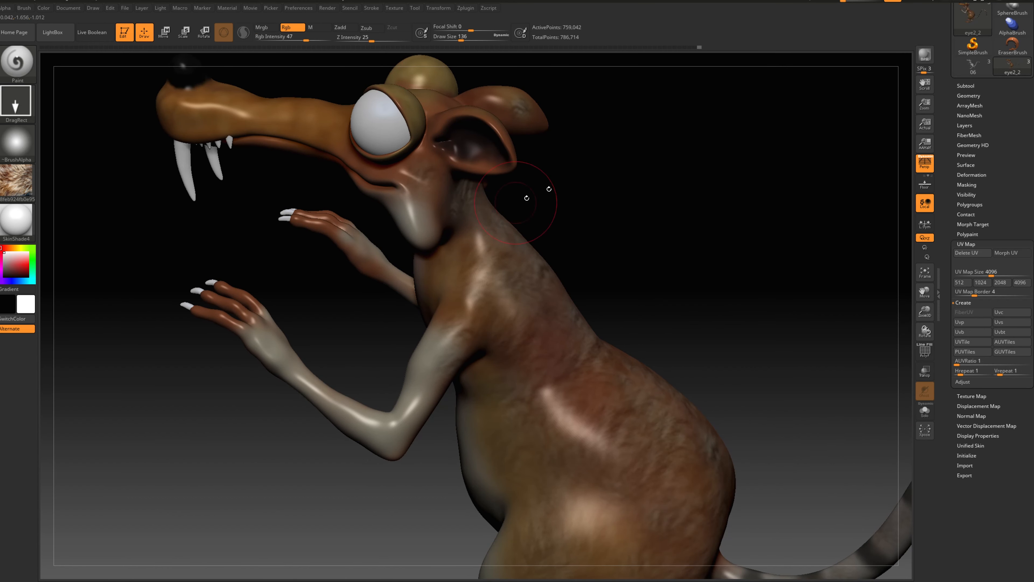
left_click_drag(526, 198, 399, 227)
Turn off the texture, set the stroke to Color Spray and spray orange over the rat's ears and head.
left_click(17, 184)
left_click(16, 101)
left_click(185, 109)
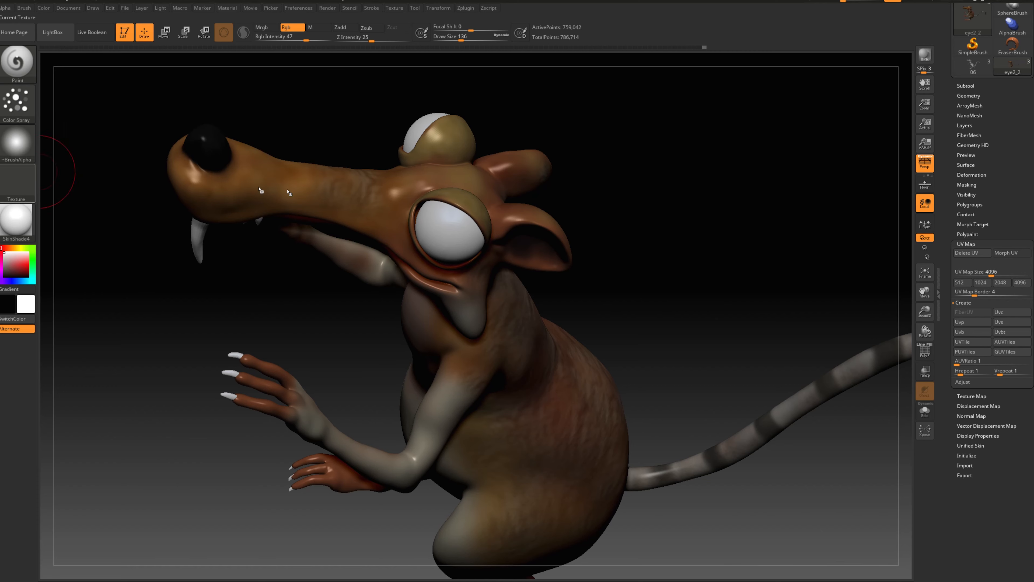
left_click_drag(314, 126, 252, 130)
left_click(12, 248)
left_click(23, 262)
right_click_drag(572, 162, 527, 190)
key("s")
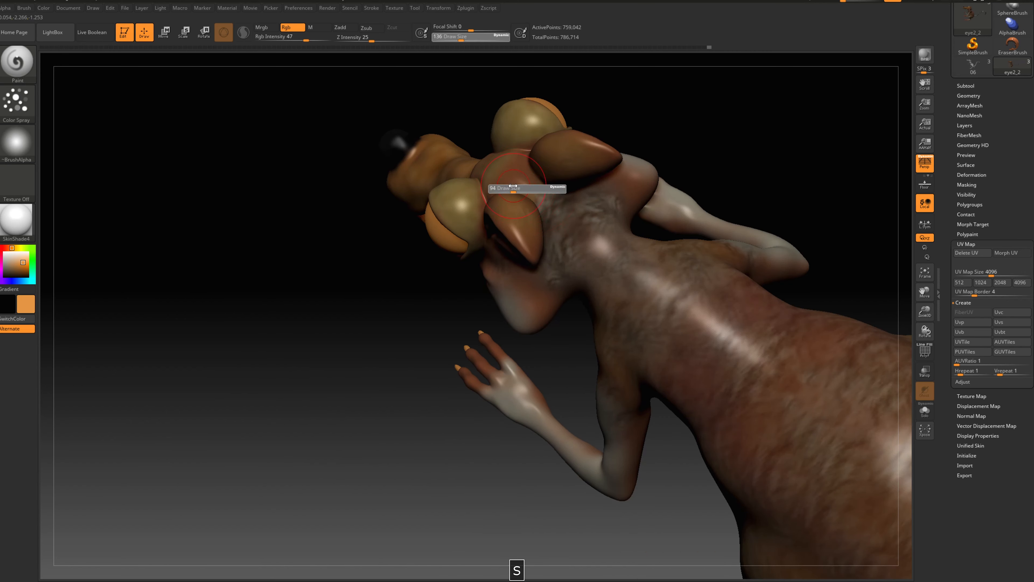
left_click_drag(525, 189, 520, 189)
mouse_move(590, 237)
right_mouse_down()
mouse_move(436, 249)
mouse_move(392, 221)
mouse_move(555, 196)
mouse_move(389, 269)
right_mouse_up()
Choose dark red, adjust the brush size and spray a stronger reddish tint over the rat's neck and back.
key("s")
left_click_drag(389, 269, 394, 269)
right_click_drag(395, 269, 467, 359)
left_click_drag(23, 275, 23, 269)
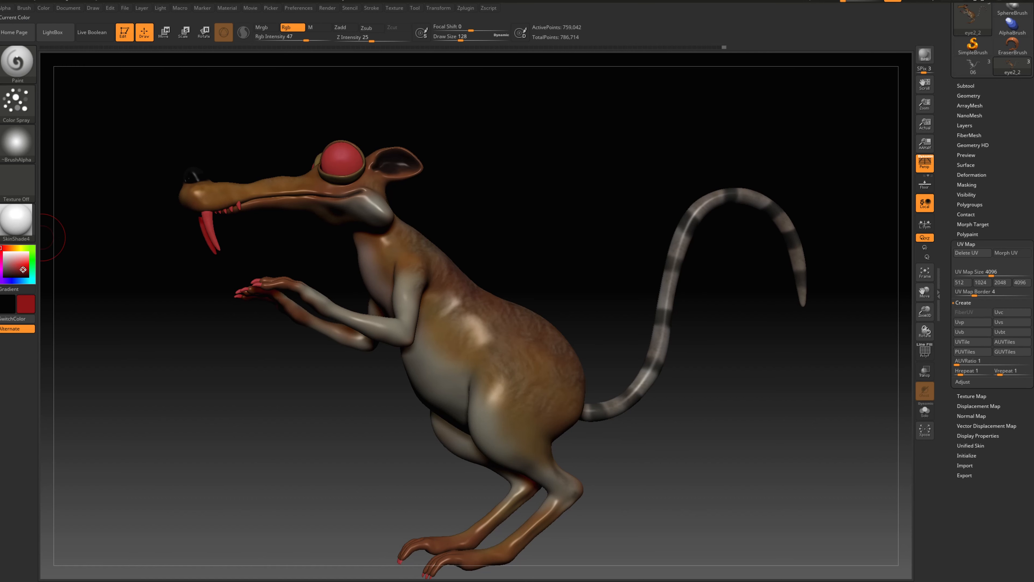
right_click_drag(501, 220, 430, 240)
key("s")
left_click_drag(431, 240, 435, 240)
right_click_drag(435, 241, 553, 272)
left_click_drag(478, 305, 499, 307)
right_click_drag(499, 307, 471, 257)
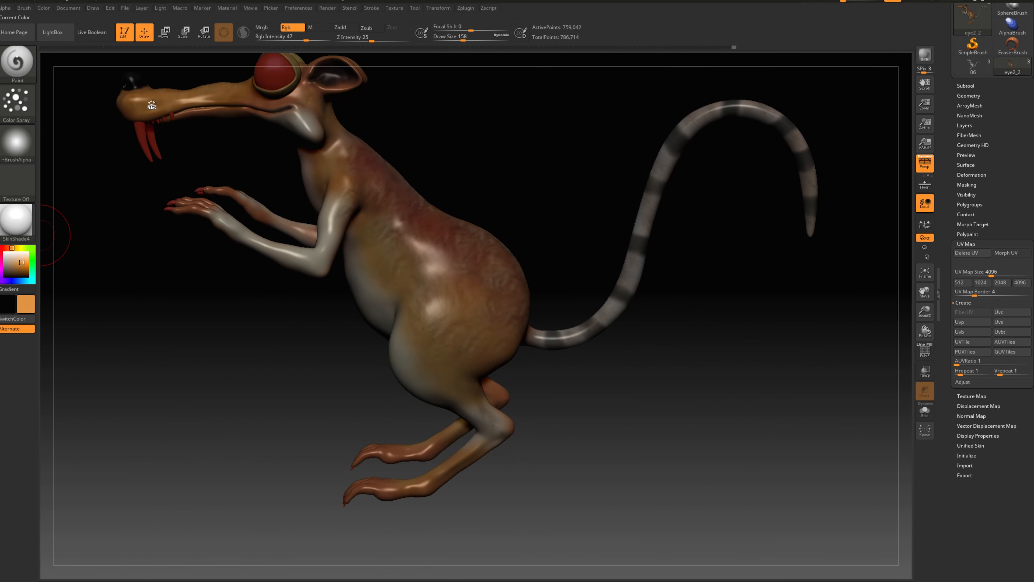
Choose orange and touch up the fur on the rat's body, varying the brush size.
left_click_drag(152, 102, 153, 102)
right_click_drag(367, 171, 438, 219)
left_click_drag(438, 212, 456, 226)
mouse_move(456, 226)
right_mouse_down()
mouse_move(507, 156)
mouse_move(371, 292)
right_mouse_up()
key("s")
left_click_drag(370, 291, 365, 292)
mouse_move(265, 269)
right_mouse_down()
mouse_move(226, 365)
mouse_move(286, 311)
right_mouse_up()
key("s")
left_click_drag(286, 311, 280, 311)
mouse_move(280, 311)
right_mouse_down()
mouse_move(423, 299)
mouse_move(253, 281)
right_mouse_up()
Choose a soft pink and spray the first finger of the rat's hand.
right_click_drag(253, 281, 171, 253, "alt")
left_click(1, 267)
left_click(14, 262)
left_click(2, 253)
left_click(15, 260)
right_click_drag(191, 244, 215, 250)
mouse_move(316, 222)
left_mouse_down()
mouse_move(339, 259)
mouse_move(287, 194)
left_mouse_up()
right_click_drag(228, 285, 275, 309)
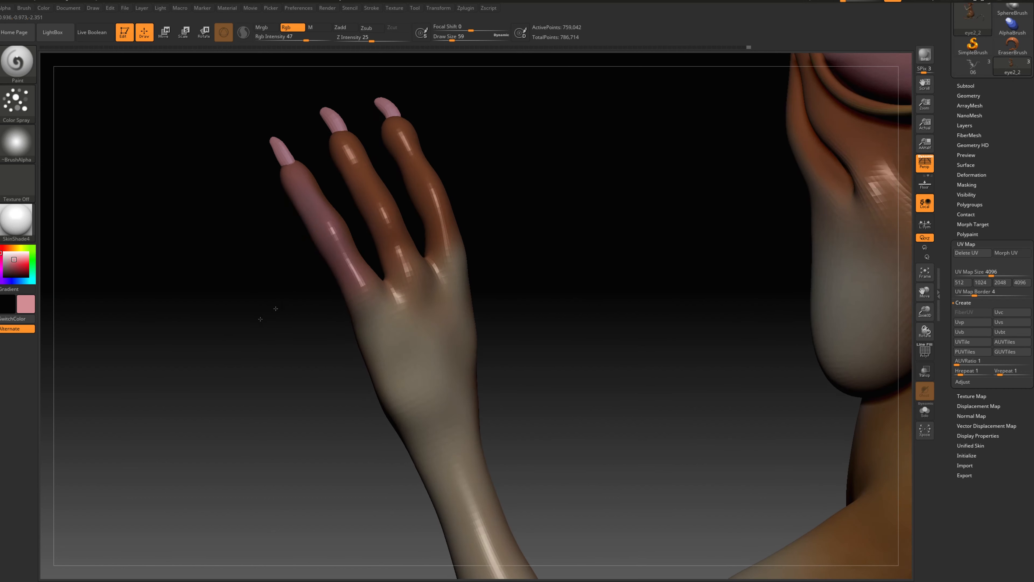
Spray the remaining fingers of the rat's hands with the same pink from several sides.
mouse_move(358, 171)
left_mouse_down()
mouse_move(400, 153)
mouse_move(339, 157)
left_mouse_up()
right_click_drag(448, 143, 668, 139)
mouse_move(421, 145)
left_mouse_down()
mouse_move(414, 266)
mouse_move(360, 298)
left_mouse_up()
left_click_drag(324, 287, 309, 187)
mouse_move(261, 367)
right_mouse_down("alt")
mouse_move(228, 286)
mouse_move(235, 342)
mouse_move(378, 423)
mouse_move(374, 414)
right_mouse_up("alt")
left_click_drag(533, 363, 478, 385)
right_click_drag(407, 415, 419, 444)
left_click_drag(512, 342, 460, 367)
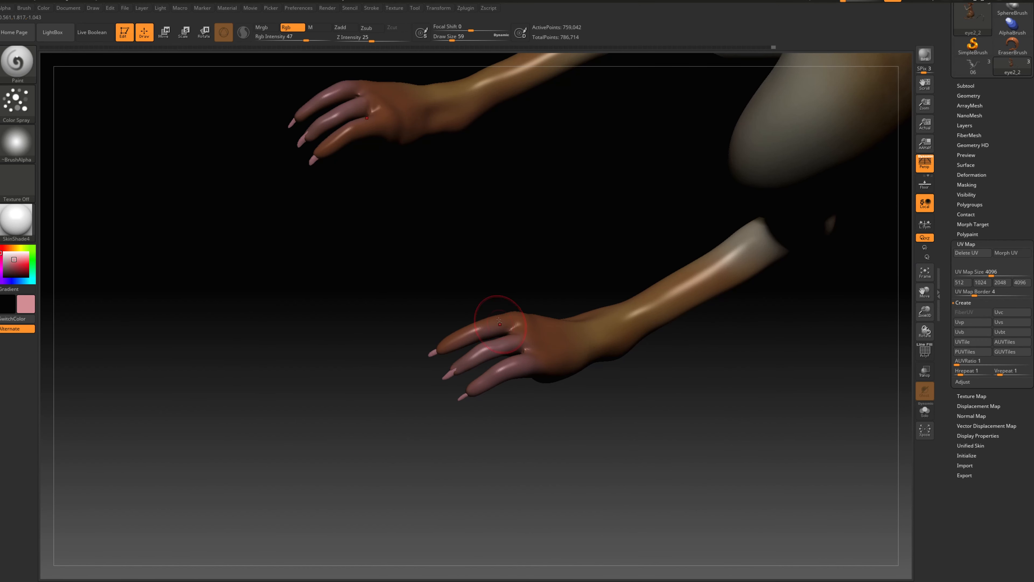
mouse_move(444, 333)
right_mouse_down()
mouse_move(533, 307)
mouse_move(550, 362)
mouse_move(533, 362)
mouse_move(598, 404)
mouse_move(448, 403)
mouse_move(571, 347)
mouse_move(651, 434)
mouse_move(505, 119)
mouse_move(150, 291)
mouse_move(243, 372)
right_mouse_up()
Select the teeth and claws subtool, pick a muted red and divide its mesh to subdivision level 4.
left_click(403, 346, "alt")
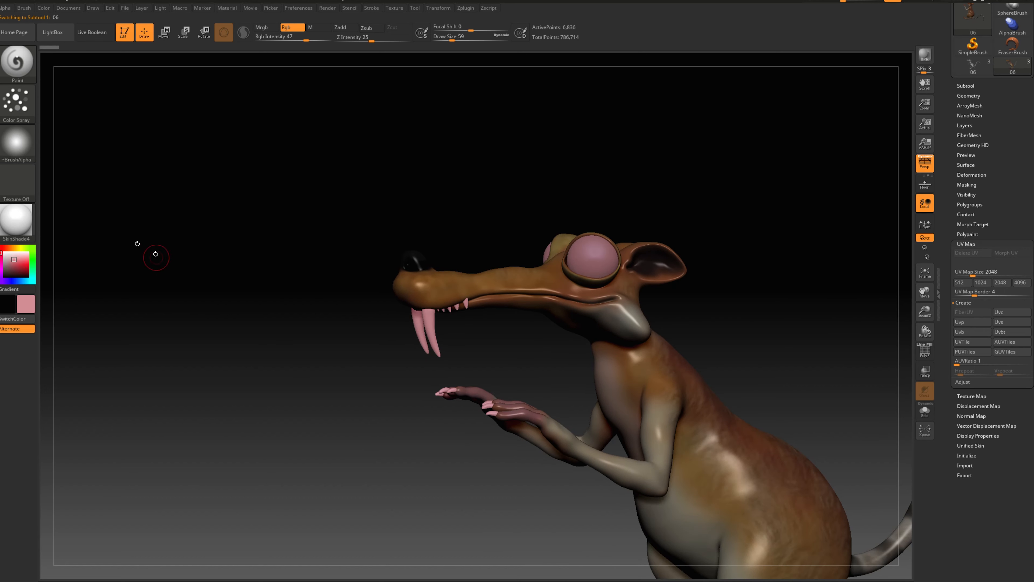
left_click(17, 264)
left_click_drag(17, 265, 11, 270)
right_click_drag(61, 183, 80, 82, "ctrl")
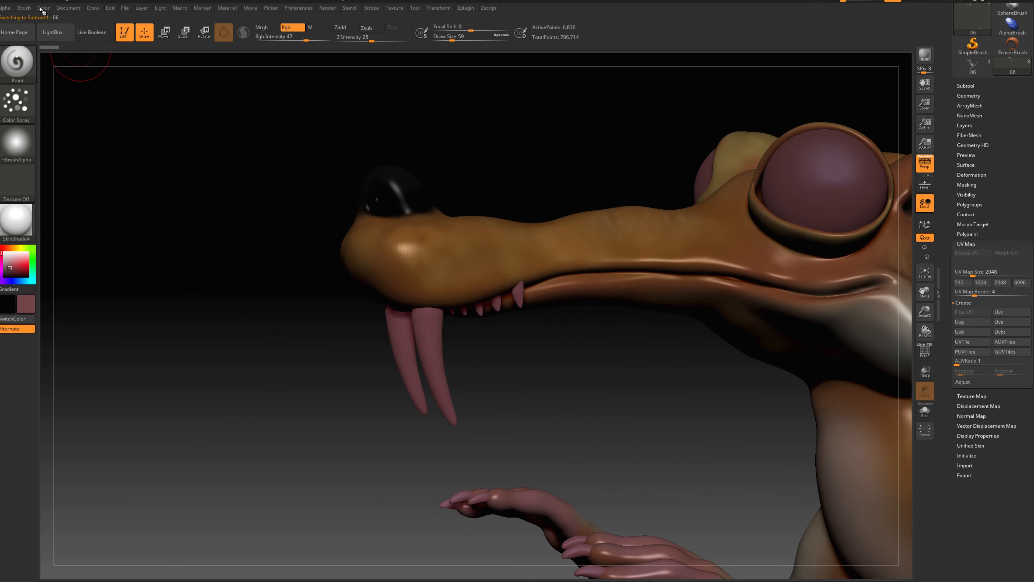
left_click(977, 96)
left_click(975, 173)
left_click(974, 172)
left_click(974, 173)
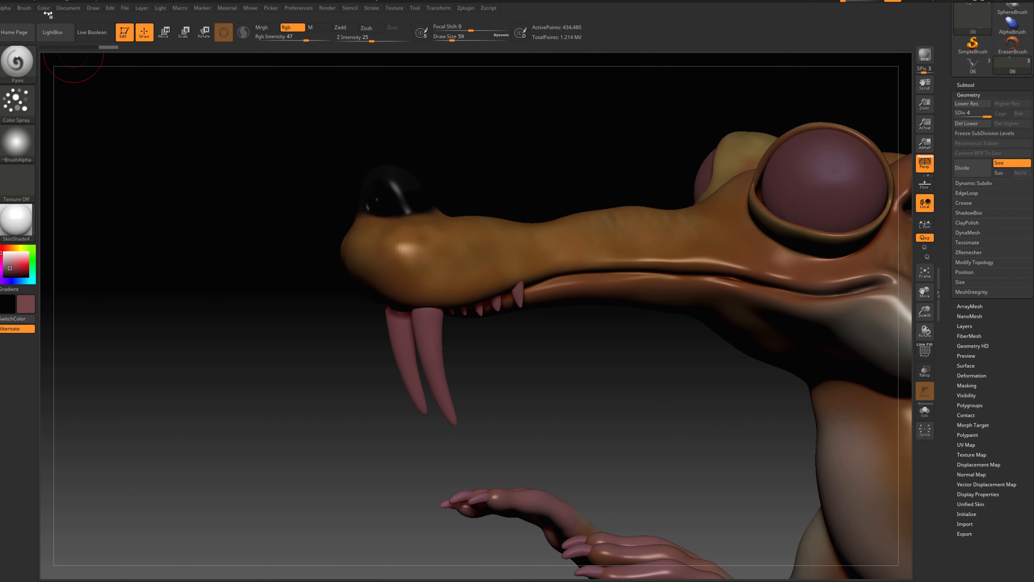
Fill the teeth and claws object with a pale pink colour.
left_click(43, 8)
left_click(71, 63)
left_click(93, 106)
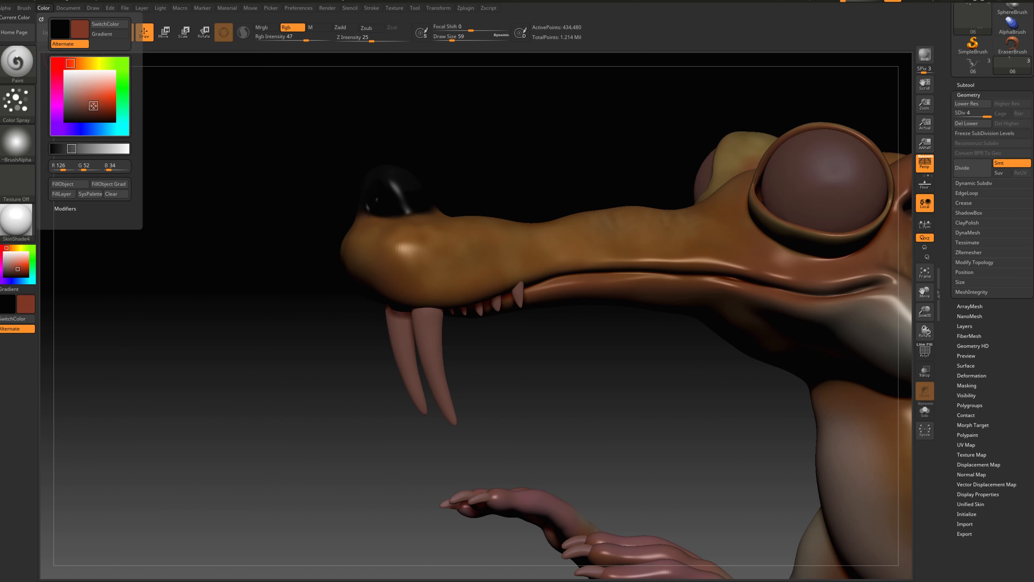
left_click(73, 184)
left_click(82, 84)
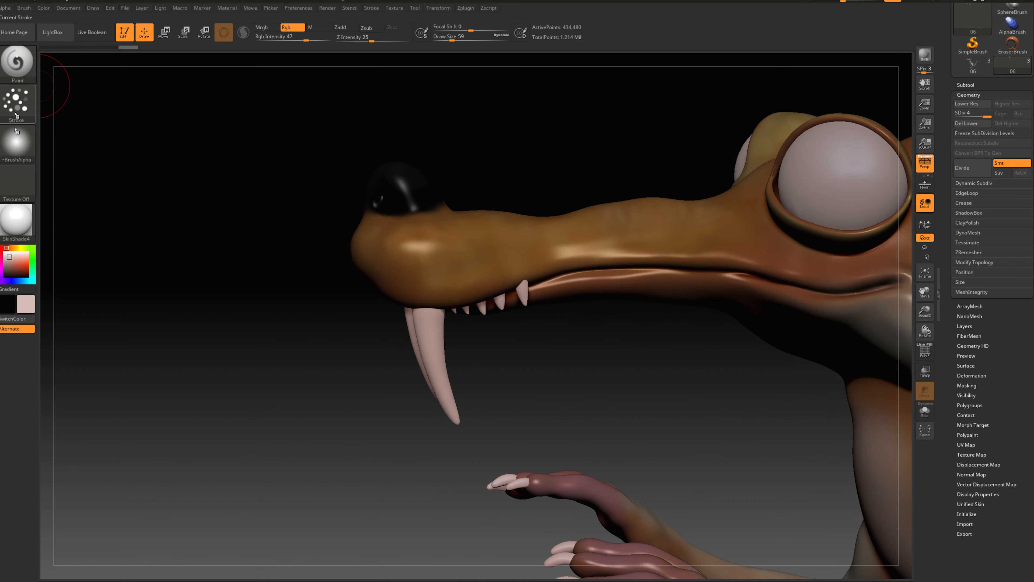
Choose orange, set the draw size to 37 and tint the roots of the two large fangs.
left_click(43, 8)
left_click(90, 104)
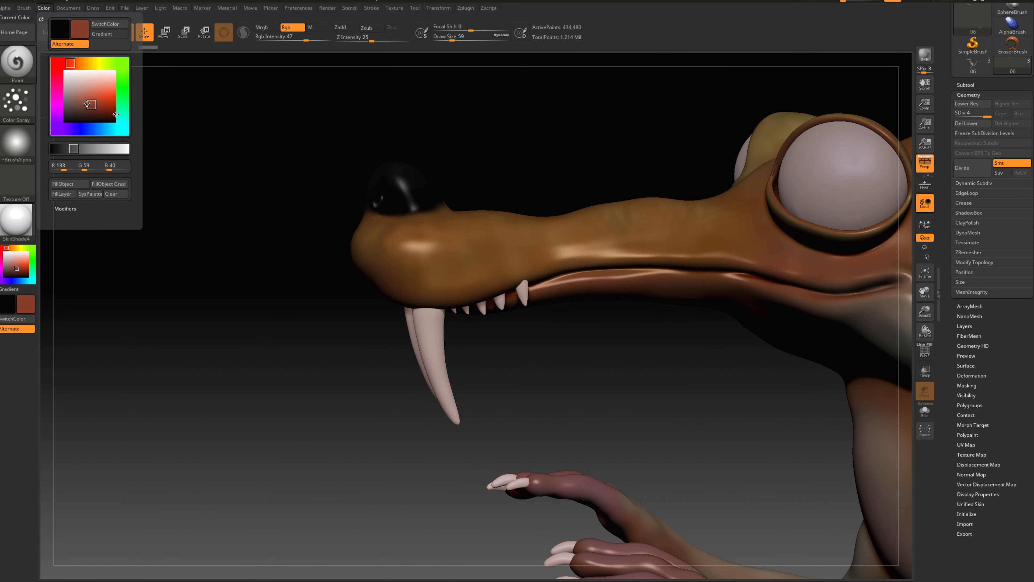
key("s")
left_click(19, 264)
key("s")
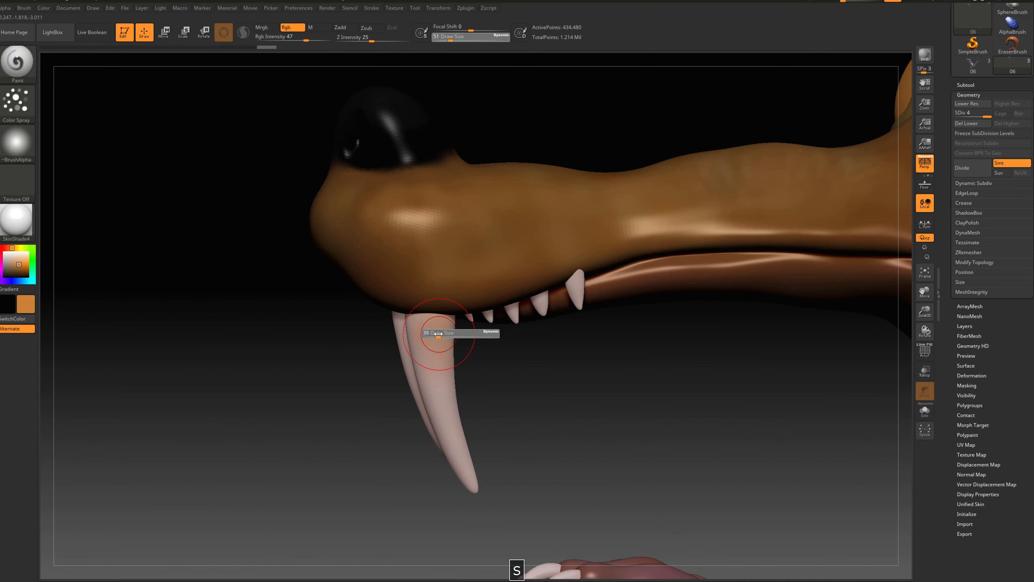
left_click_drag(438, 333, 436, 334)
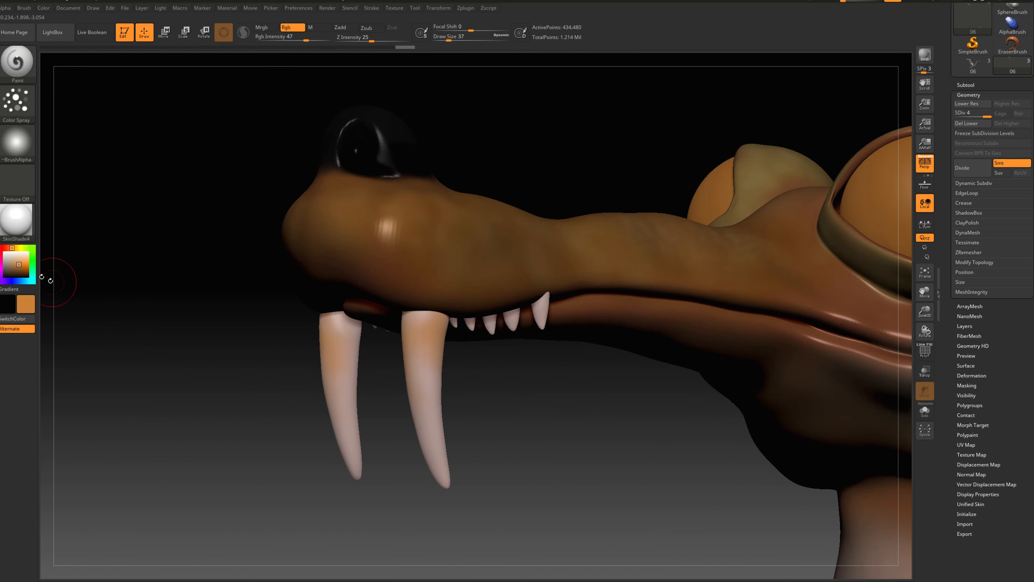
Choose dark brown, shade the base of the fangs and reduce the draw size to 20.
left_click(10, 271)
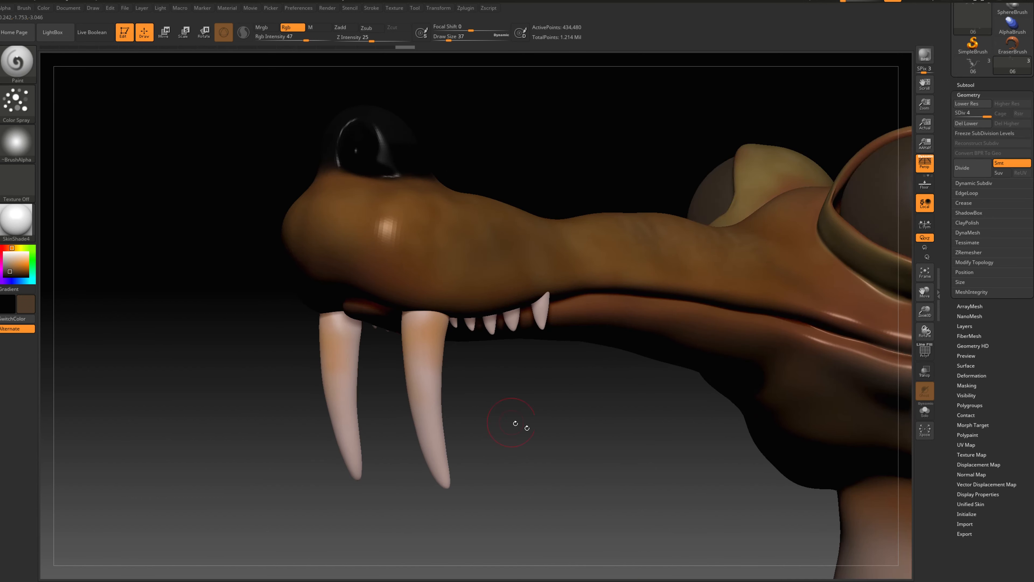
left_click_drag(485, 402, 444, 402)
left_click(428, 332)
key("s")
left_click_drag(436, 344, 431, 344)
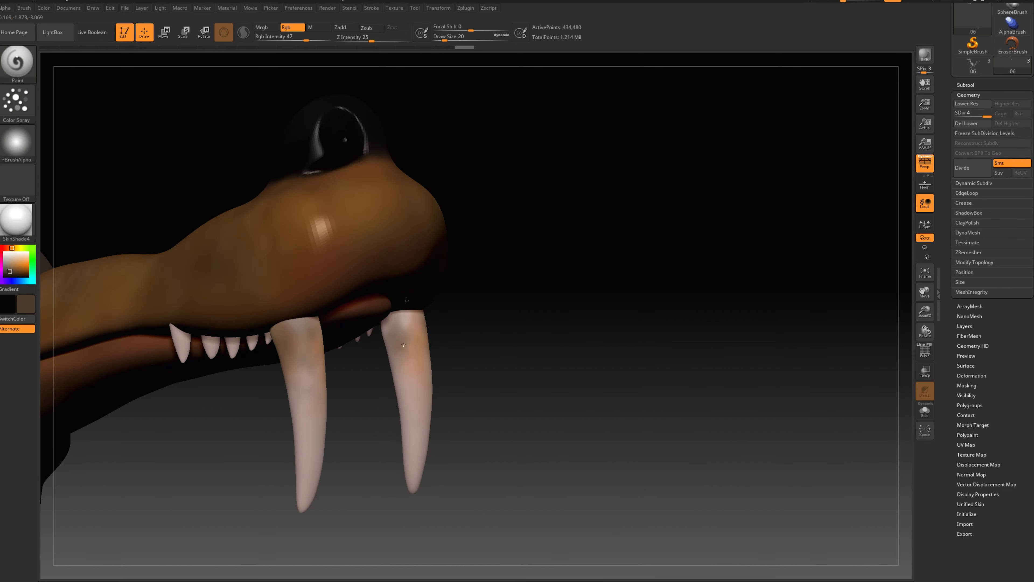
Change the stroke to FreeHand, set the draw size to 49 and continue the brown shading on the teeth.
left_click(16, 101)
left_click(69, 104)
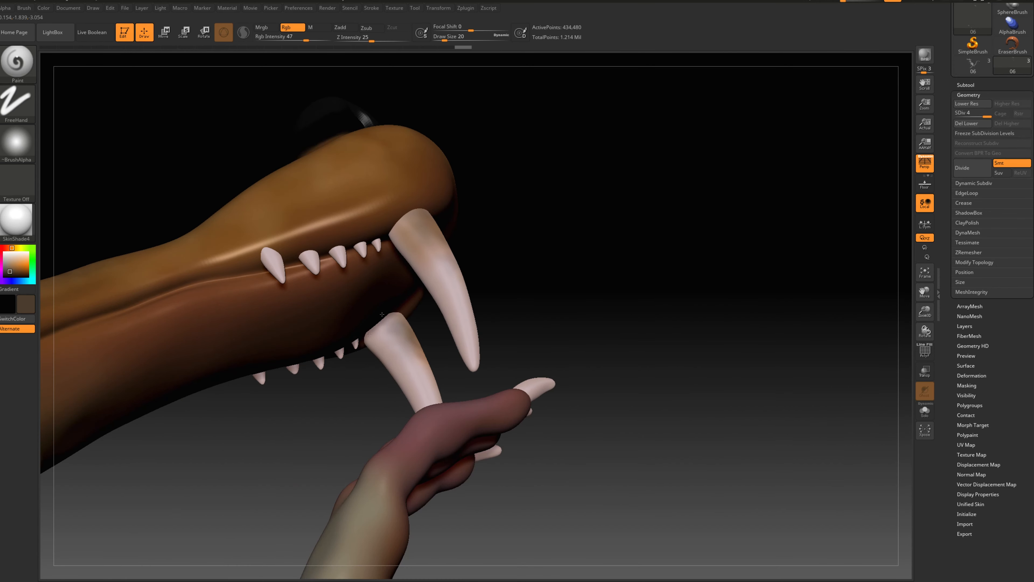
key("s")
left_click(429, 331)
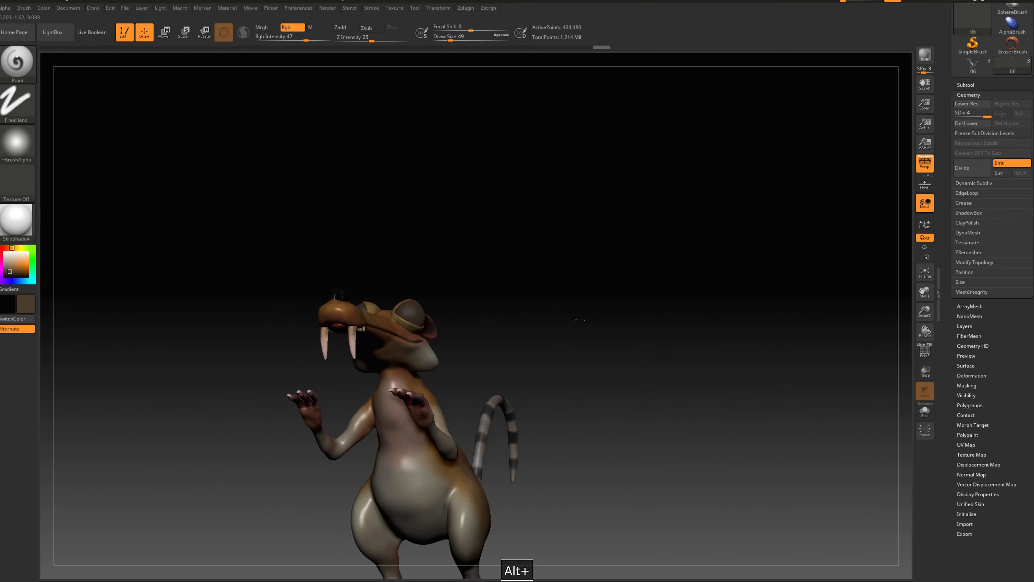
left_click_drag(577, 319, 268, 434, "alt")
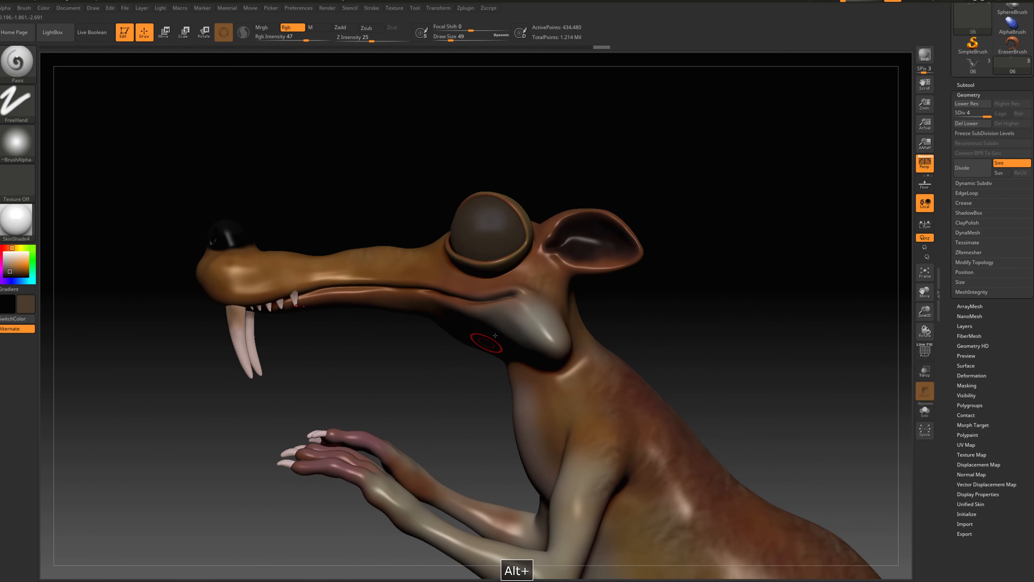
Select the rat's body subtool, turn the alpha off and set the draw size to 101.
left_click(485, 347, "alt")
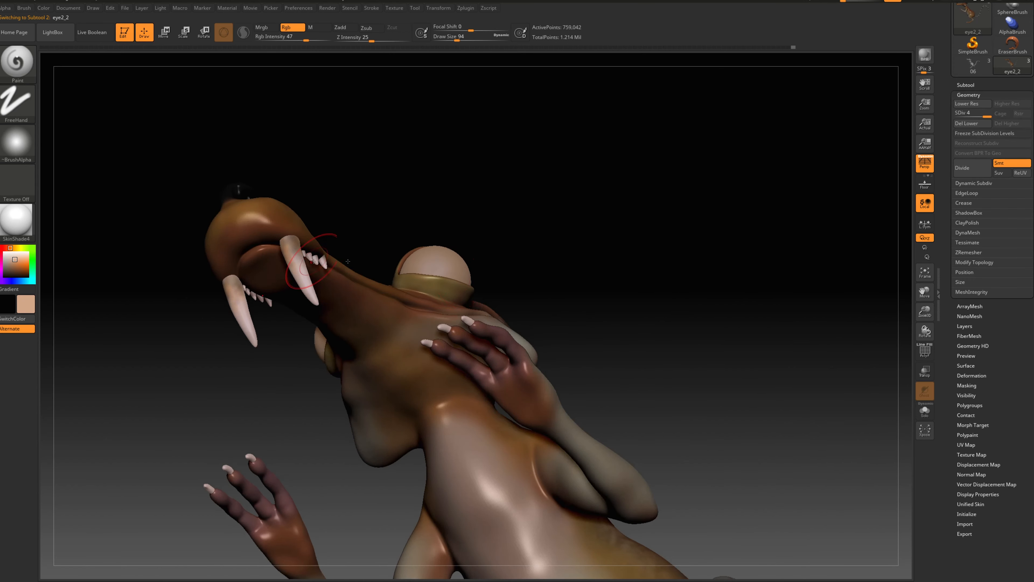
left_click(16, 143)
left_click(109, 178)
key("s")
left_click(458, 344)
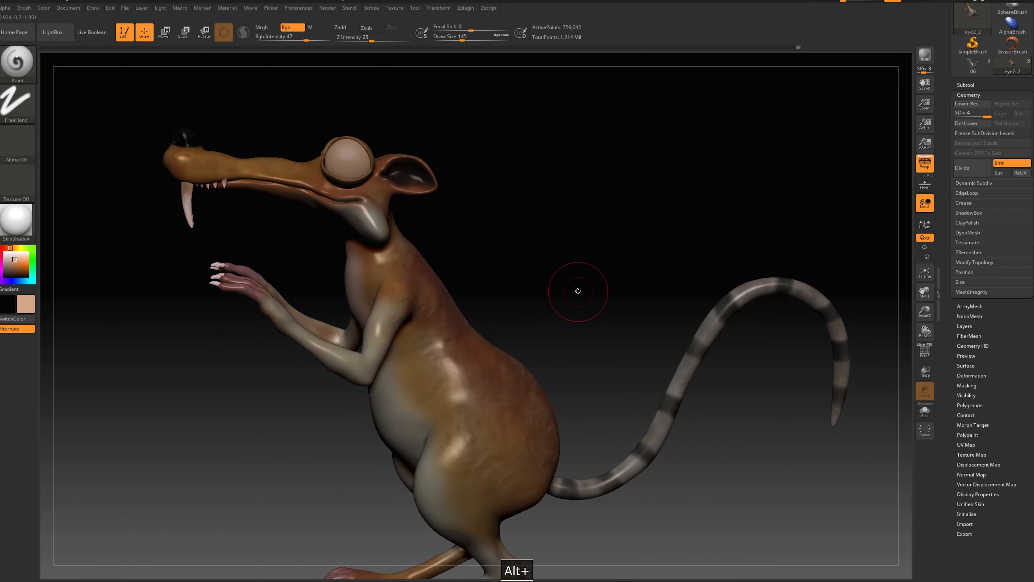
key("s")
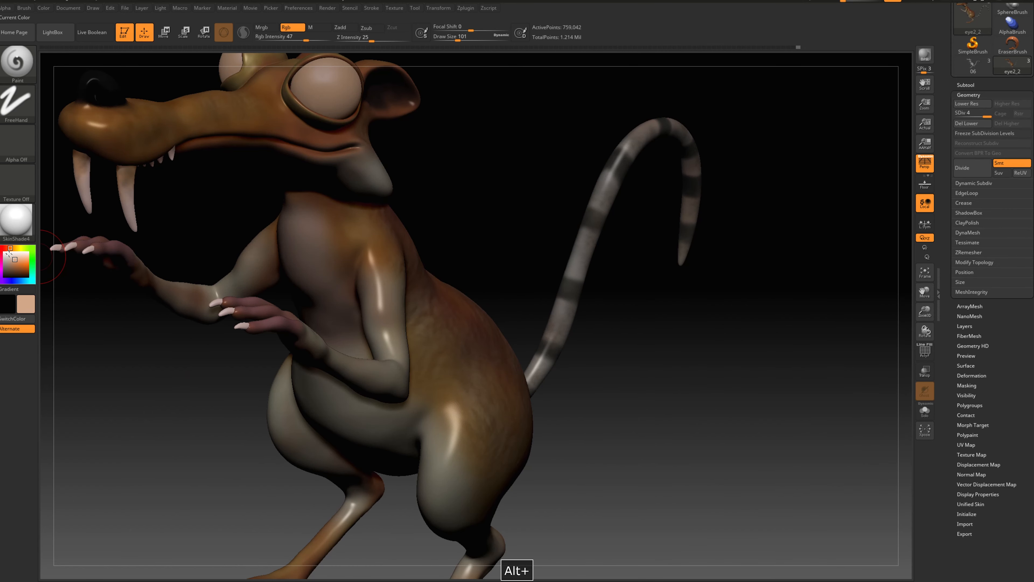
Choose cream and lighten the rat's cheek.
left_click(18, 254)
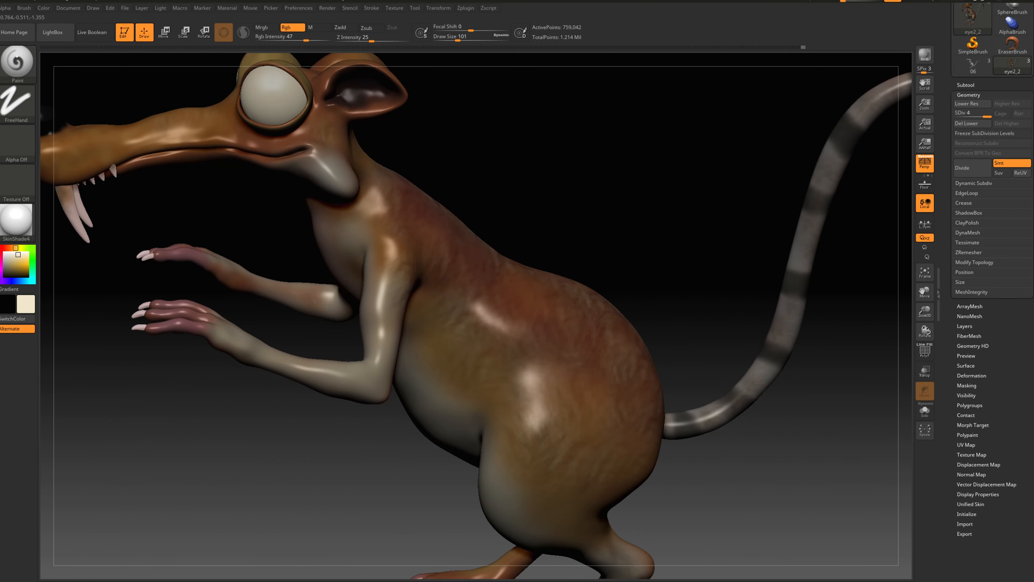
left_click_drag(315, 300, 312, 227, "alt")
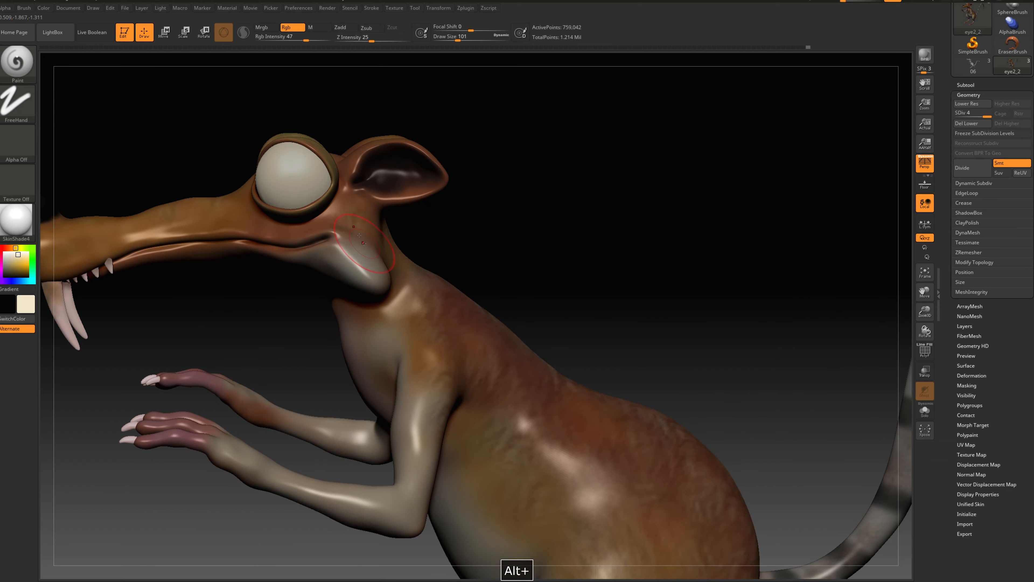
mouse_move(493, 227)
left_mouse_down()
mouse_move(533, 211)
mouse_move(534, 245)
left_mouse_up()
mouse_move(371, 281)
left_mouse_down()
mouse_move(401, 258)
mouse_move(422, 265)
left_mouse_up()
left_click_drag(438, 232, 453, 242)
Reduce the brush size and paint cream below the eye and inside the ear.
mouse_move(570, 343)
left_mouse_down("alt")
mouse_move(580, 381)
mouse_move(615, 347)
left_mouse_up("alt")
key("s")
left_click_drag(291, 366, 292, 366)
left_click_drag(441, 213, 424, 228)
key("s")
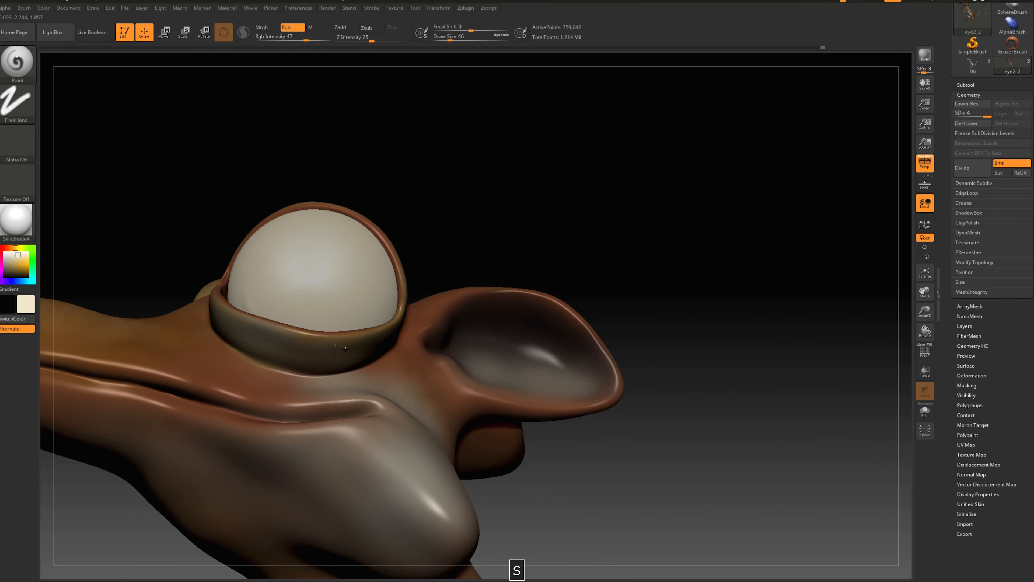
left_click_drag(448, 191, 456, 261)
mouse_move(286, 265)
left_mouse_down()
mouse_move(320, 328)
mouse_move(310, 346)
left_mouse_up()
left_click_drag(611, 134, 591, 171)
mouse_move(619, 265)
left_mouse_down()
mouse_move(577, 289)
mouse_move(552, 228)
mouse_move(480, 244)
left_mouse_up()
mouse_move(456, 310)
left_mouse_down("alt")
mouse_move(495, 288)
mouse_move(566, 293)
left_mouse_up("alt")
Choose dark grey, set the draw size to 56 and paint stripes across the rat's back.
left_click_drag(566, 412, 648, 370, "alt")
left_click_drag(946, 204, 945, 317)
left_click_drag(407, 145, 293, 244)
left_click_drag(18, 264, 697, 459)
left_click_drag(667, 314, 648, 348)
key("s")
left_click_drag(636, 351, 627, 351)
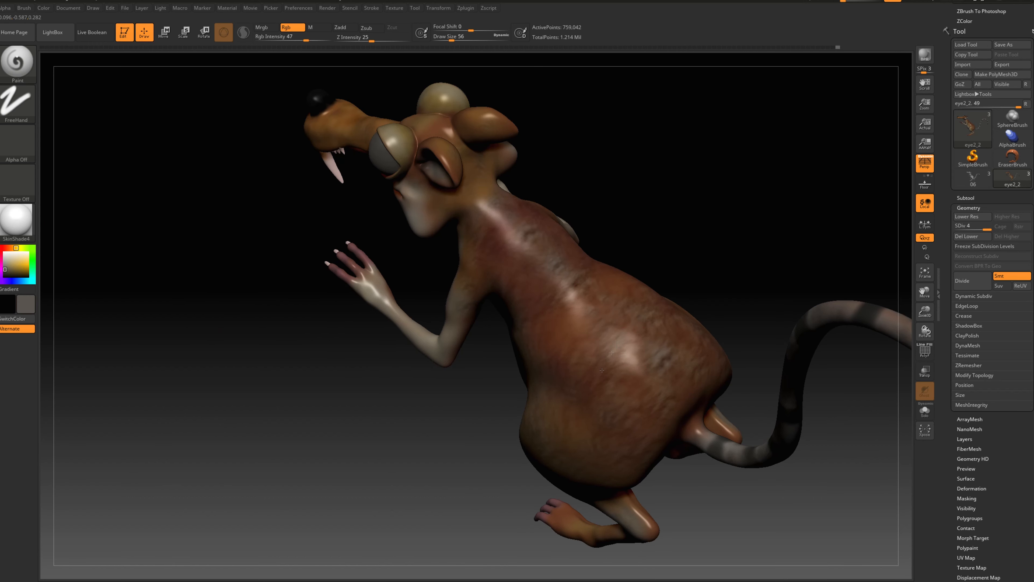
right_click_drag(628, 331, 612, 367)
right_click_drag(597, 404, 569, 345)
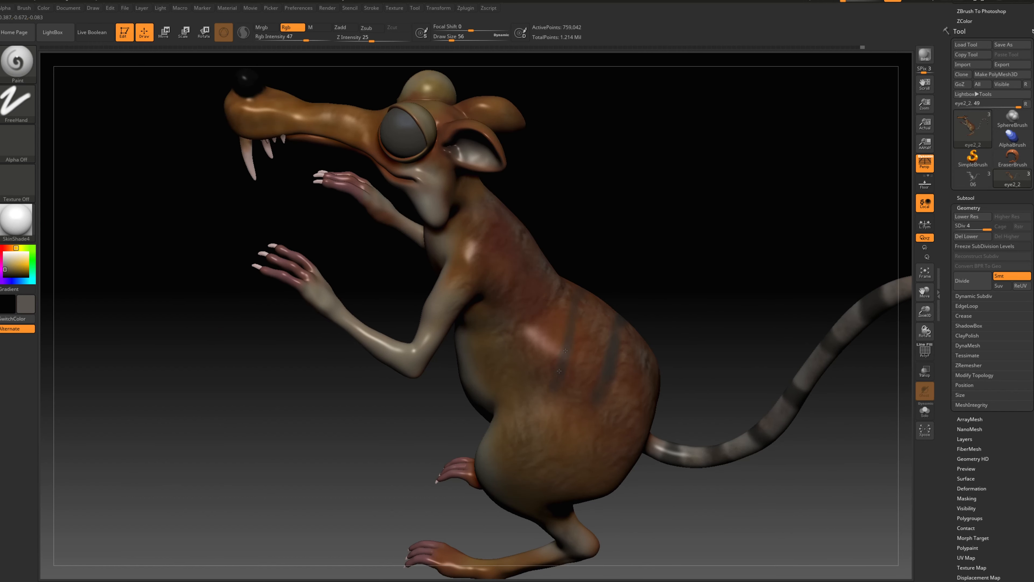
left_click_drag(396, 329, 550, 322)
Choose dark brown, switch the stroke to Spray and darken the back stripes, setting the draw size to 35.
left_click(19, 274)
right_click_drag(668, 303, 611, 310)
left_click(16, 103)
left_click(222, 105)
right_click_drag(674, 277, 647, 286)
left_click_drag(642, 320, 619, 349)
right_click_drag(600, 396, 623, 391)
mouse_move(595, 288)
left_mouse_down()
mouse_move(576, 316)
mouse_move(567, 366)
left_mouse_up()
right_click_drag(567, 367, 581, 358)
key("s")
left_click(559, 287)
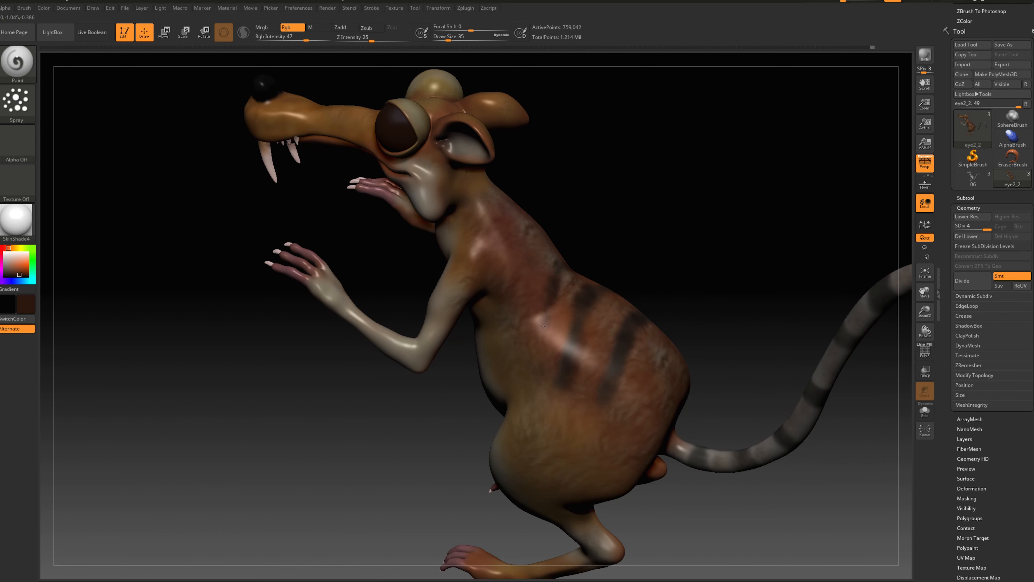
Choose a reddish-brown paint colour and review the whole striped rat.
right_click_drag(545, 319, 528, 246)
mouse_move(521, 289)
right_mouse_down()
mouse_move(598, 416)
mouse_move(696, 298)
mouse_move(692, 359)
right_mouse_up()
left_click(15, 271)
right_click_drag(591, 423, 602, 392, "alt")
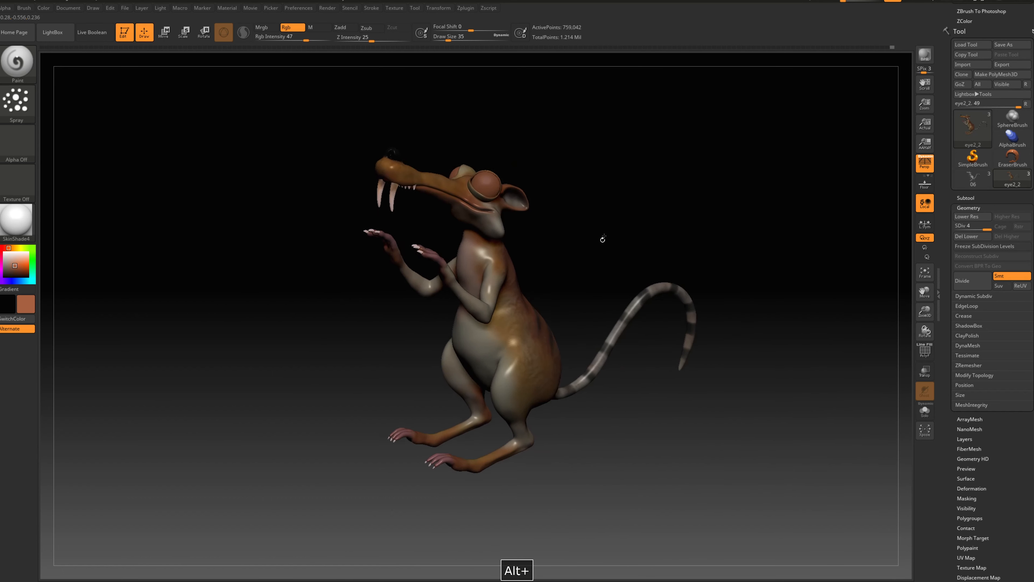
mouse_move(600, 238)
right_mouse_down()
mouse_move(706, 448)
mouse_move(692, 442)
mouse_move(774, 448)
mouse_move(749, 435)
mouse_move(718, 457)
mouse_move(723, 464)
right_mouse_up()
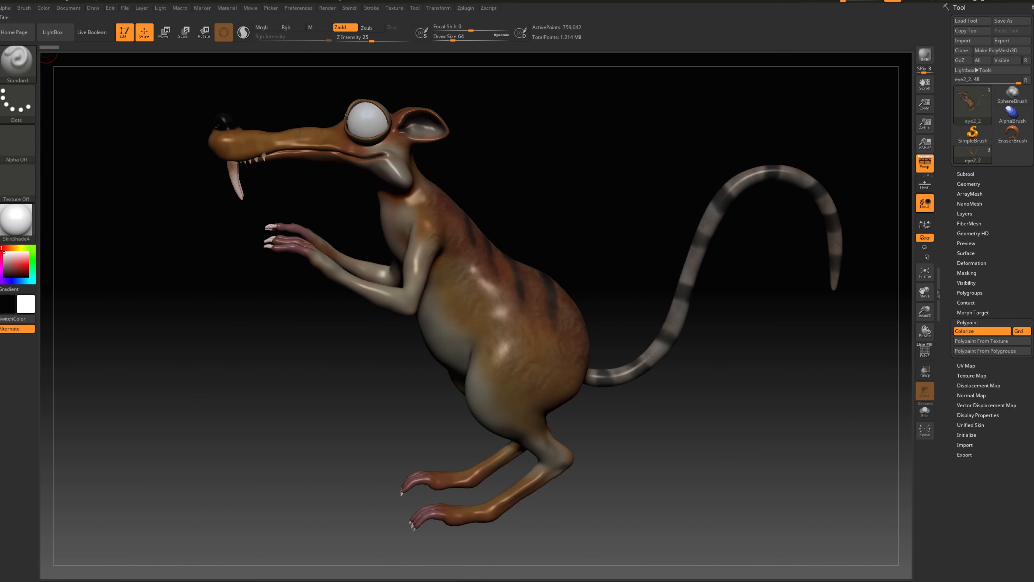
Fill the rat's body with white and turn off its Colorize option.
left_click(45, 8)
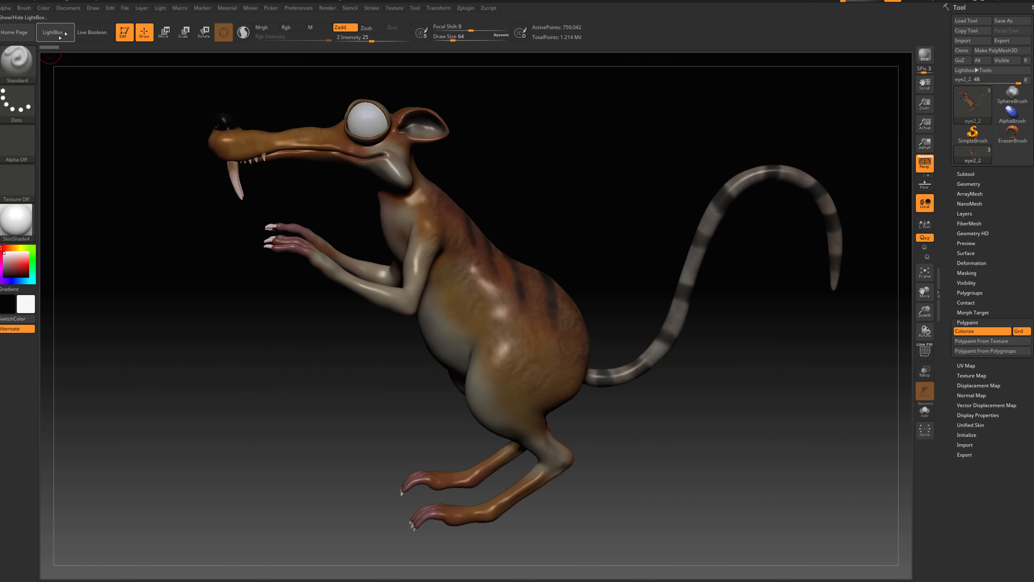
left_click(45, 8)
left_click(66, 184)
left_click_drag(295, 414, 341, 430, "alt")
left_click_drag(84, 332, 828, 333, "alt")
left_click(965, 331)
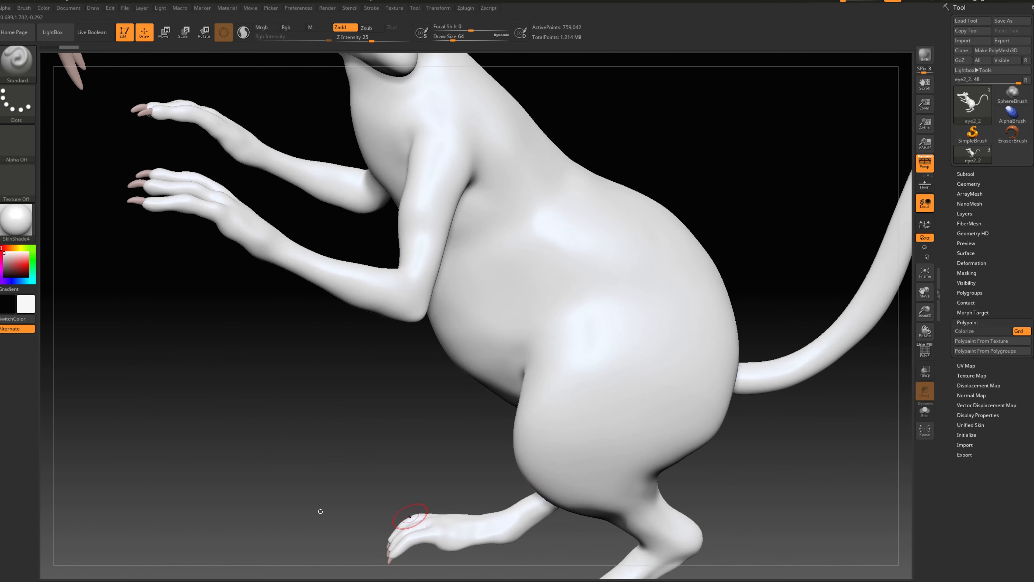
Preview red and white on the body, and fill it with one uniform grey base colour.
left_click_drag(176, 346, 229, 383, "alt")
left_click(7, 253)
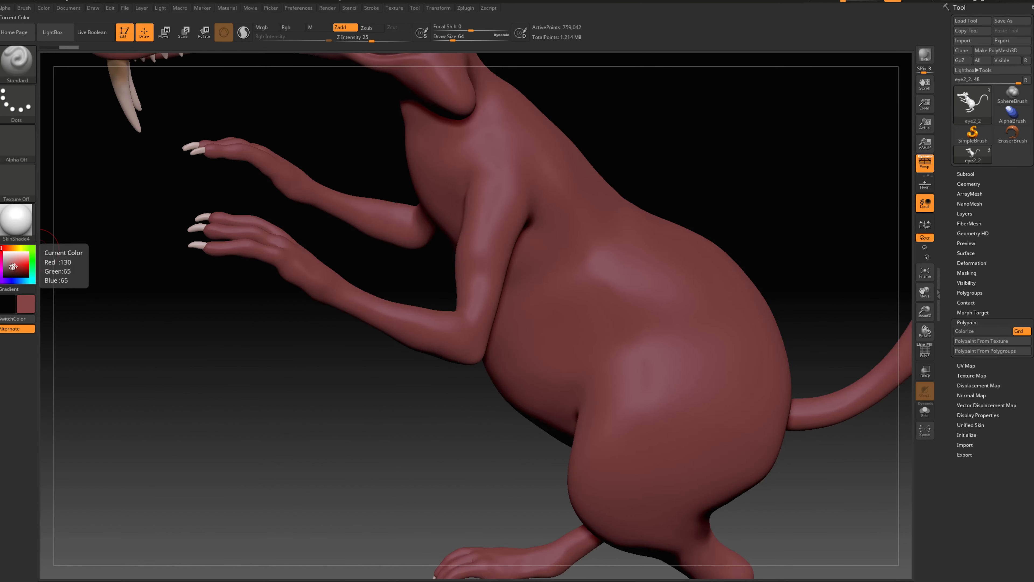
left_click(4, 253)
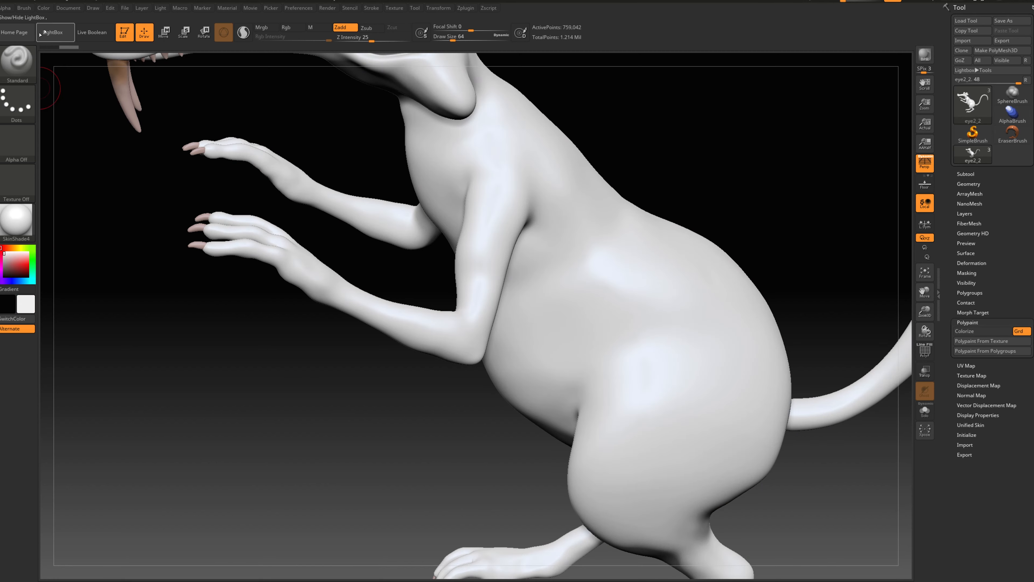
left_click(44, 7)
left_click(63, 183)
left_click_drag(303, 391, 260, 391, "alt")
mouse_move(149, 389)
left_mouse_down("alt")
mouse_move(106, 393)
mouse_move(307, 446)
mouse_move(317, 462)
mouse_move(275, 461)
mouse_move(337, 463)
left_mouse_up("alt")
Select the Paint brush and toggle Lazy Mouse in its stroke settings.
key("b")
key("p")
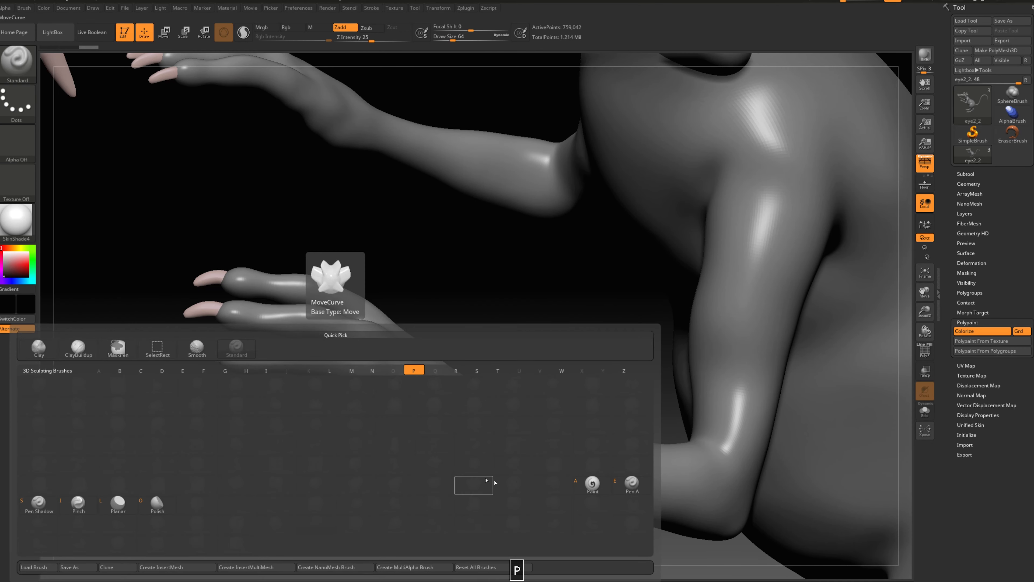
left_click(593, 485)
mouse_move(258, 428)
left_mouse_down("alt")
mouse_move(324, 423)
mouse_move(371, 355)
left_mouse_up("alt")
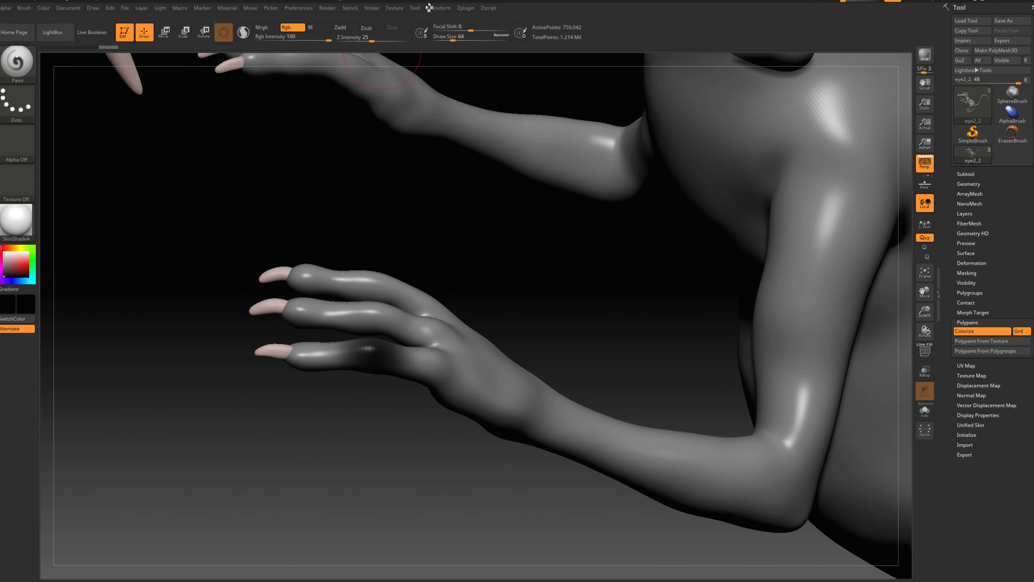
left_click(371, 9)
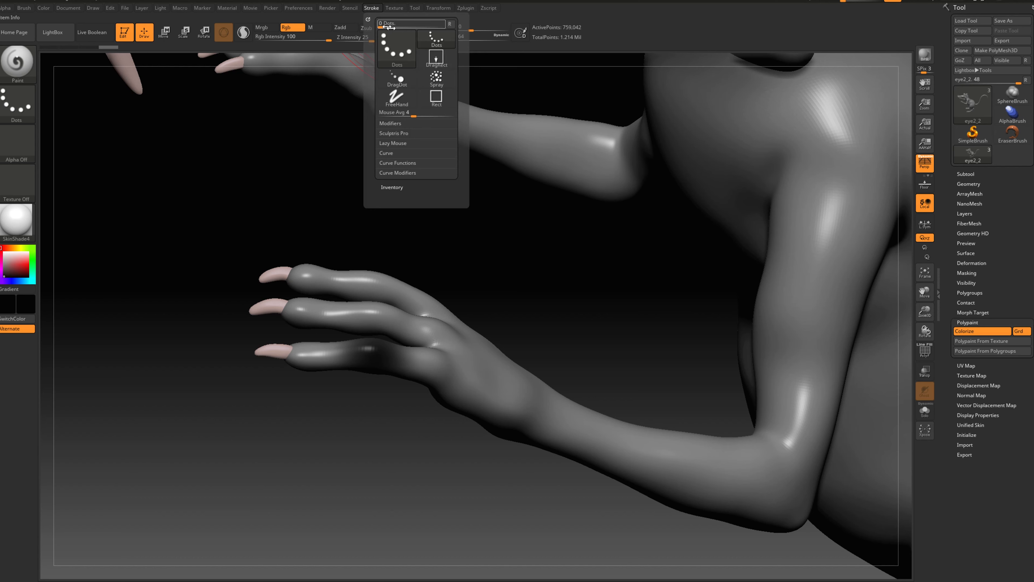
left_click(393, 143)
left_click(397, 153)
left_click_drag(203, 451, 215, 489, "alt")
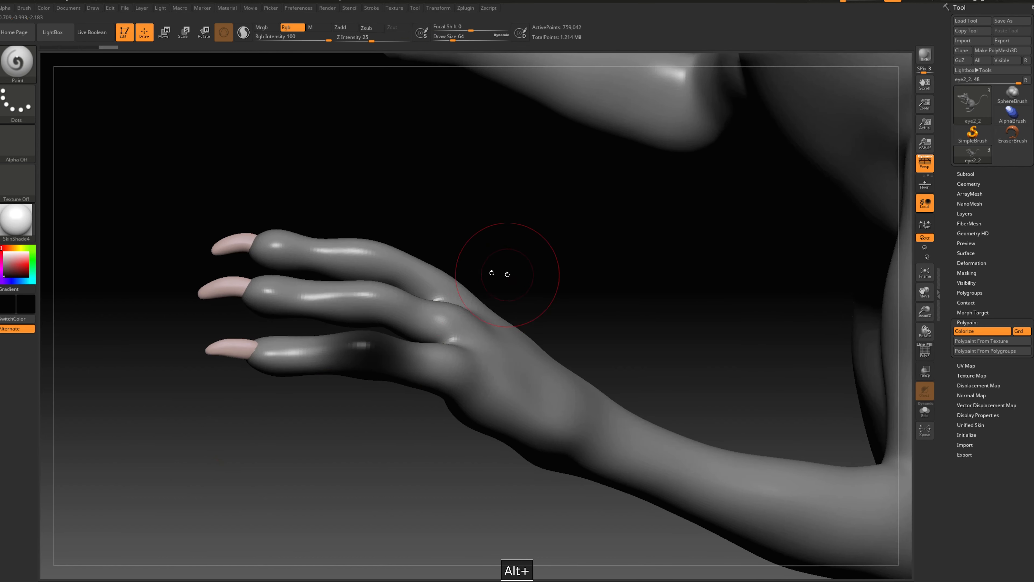
Paint the front paw's lowest finger black up to the knuckle and isolate the body with Solo.
left_click_drag(507, 274, 458, 339, "alt")
left_click_drag(392, 378, 322, 376)
left_click_drag(402, 385, 479, 386)
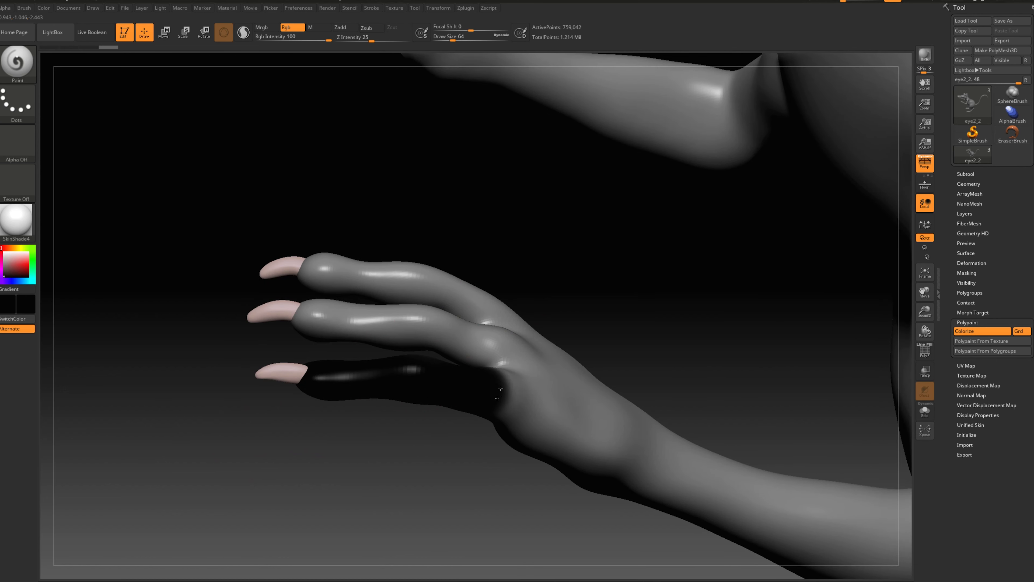
left_click_drag(602, 278, 498, 390)
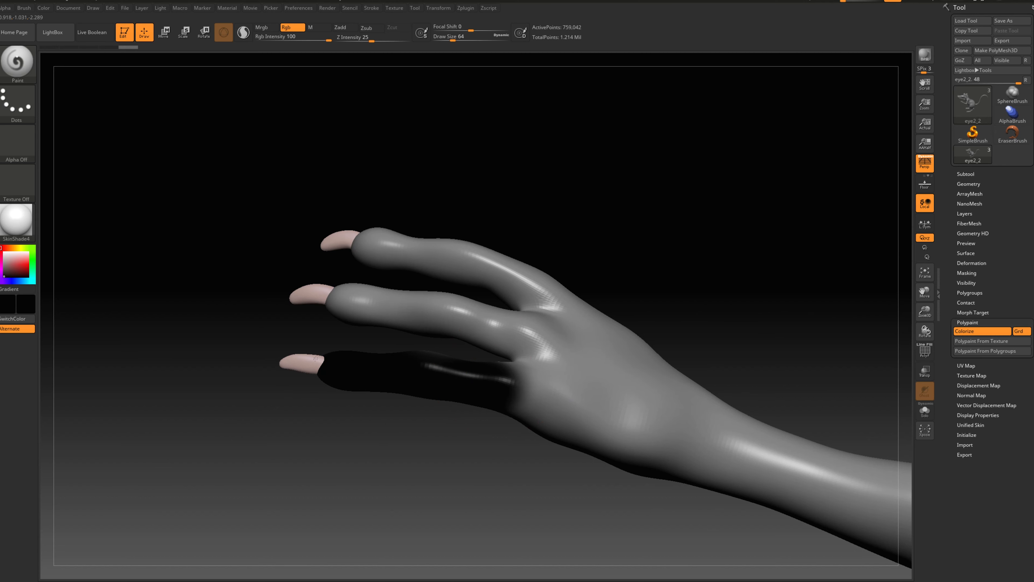
left_click_drag(318, 358, 380, 386)
left_click(926, 411)
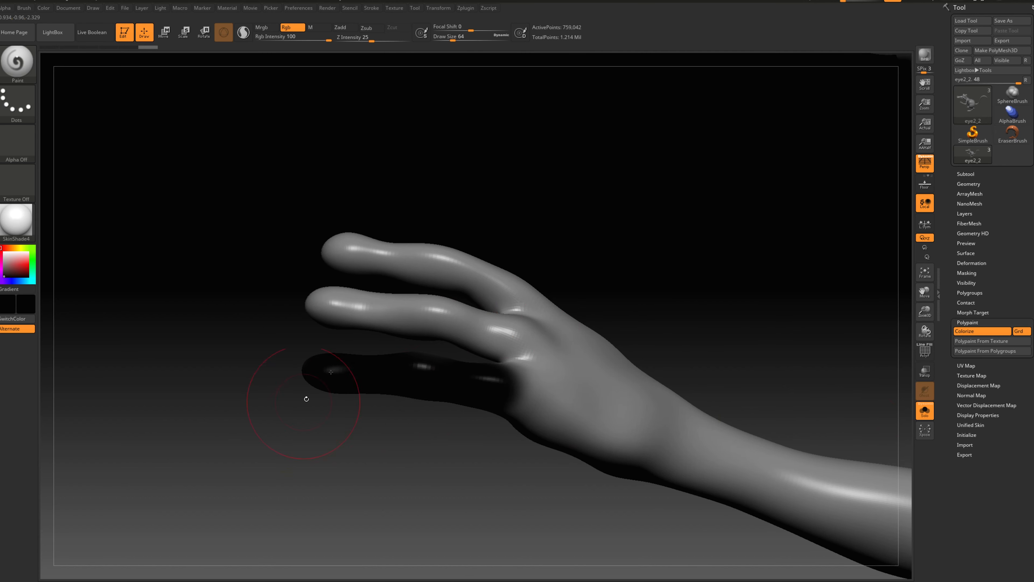
Paint the remaining fingers and the palm of the front paw black, checking coverage with the Polyframe wireframe.
mouse_move(468, 334)
left_mouse_down()
mouse_move(334, 306)
mouse_move(461, 319)
mouse_move(501, 338)
left_mouse_up()
left_click_drag(517, 212, 486, 319)
mouse_move(564, 224)
left_mouse_down("alt")
mouse_move(571, 256)
mouse_move(562, 247)
left_mouse_up("alt")
left_click_drag(550, 309, 390, 257)
left_click_drag(485, 298, 584, 266)
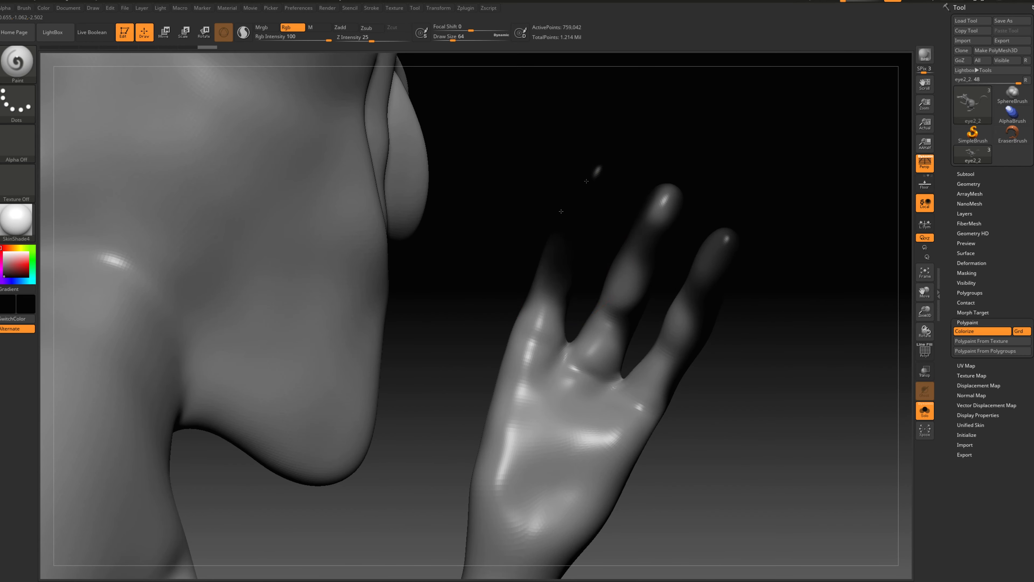
mouse_move(562, 211)
left_mouse_down()
mouse_move(541, 322)
mouse_move(611, 310)
mouse_move(591, 359)
mouse_move(637, 242)
mouse_move(697, 318)
mouse_move(648, 392)
mouse_move(682, 355)
left_mouse_up()
left_click_drag(724, 327, 729, 203, "alt")
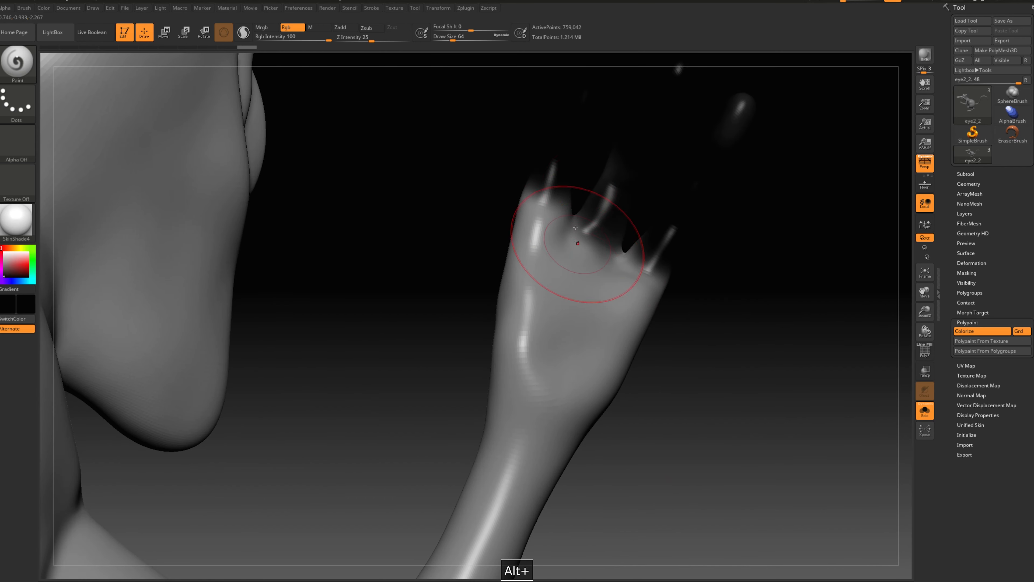
mouse_move(559, 179)
left_mouse_down()
mouse_move(556, 245)
mouse_move(579, 367)
mouse_move(627, 310)
mouse_move(570, 391)
mouse_move(589, 295)
mouse_move(643, 239)
mouse_move(570, 391)
mouse_move(660, 253)
left_mouse_up()
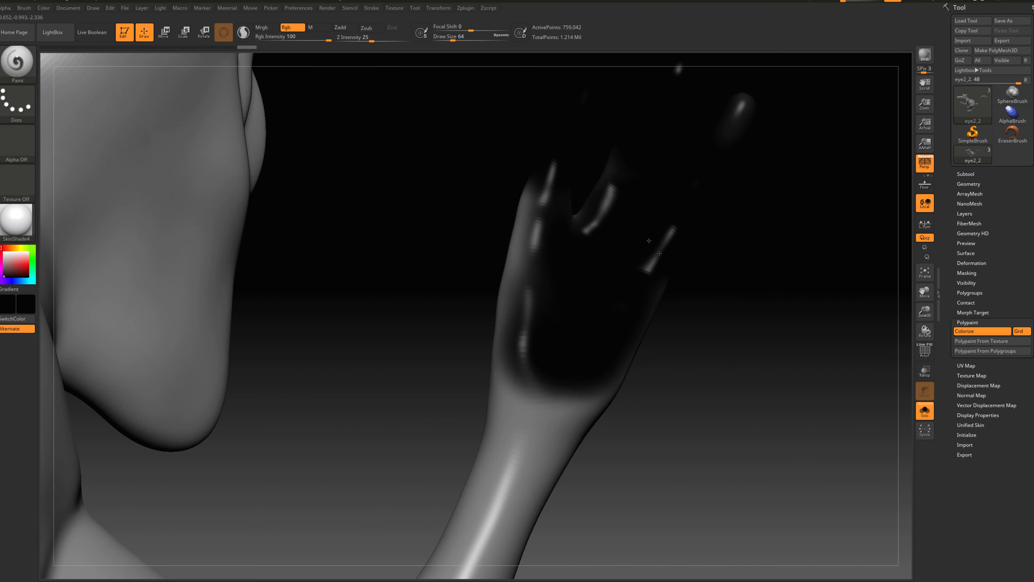
left_click(925, 351)
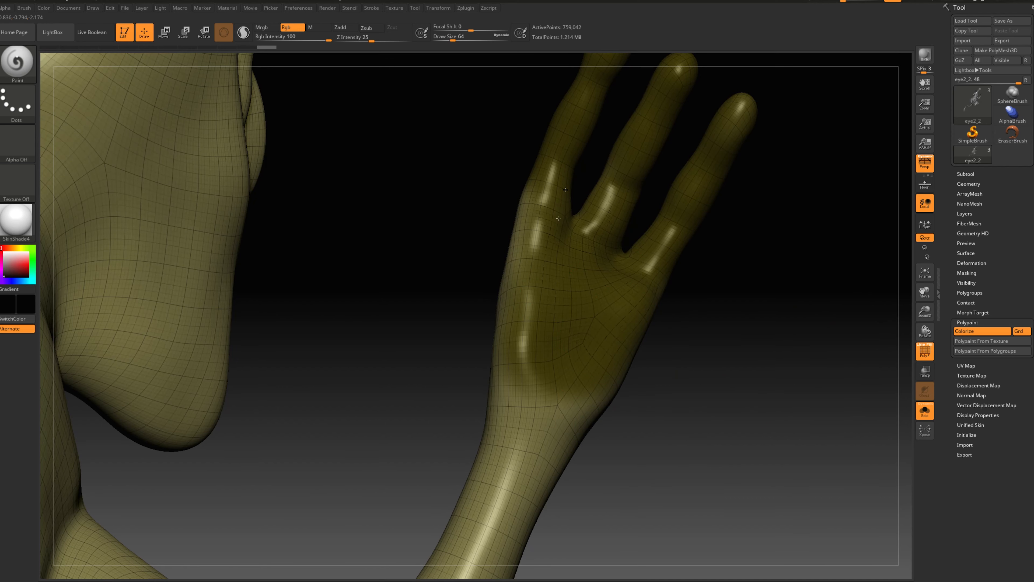
left_click(925, 351)
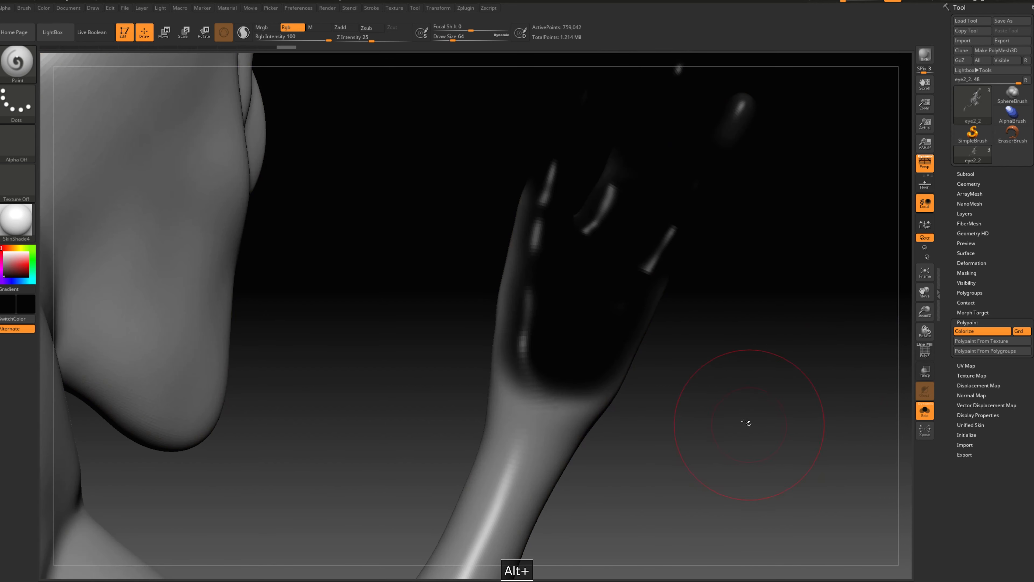
Reduce the draw size to 51 and blacken the other side of the front paw and the gaps between its fingers.
mouse_move(748, 423)
left_mouse_down()
mouse_move(563, 446)
mouse_move(432, 342)
mouse_move(455, 439)
mouse_move(627, 326)
left_mouse_up()
key("s")
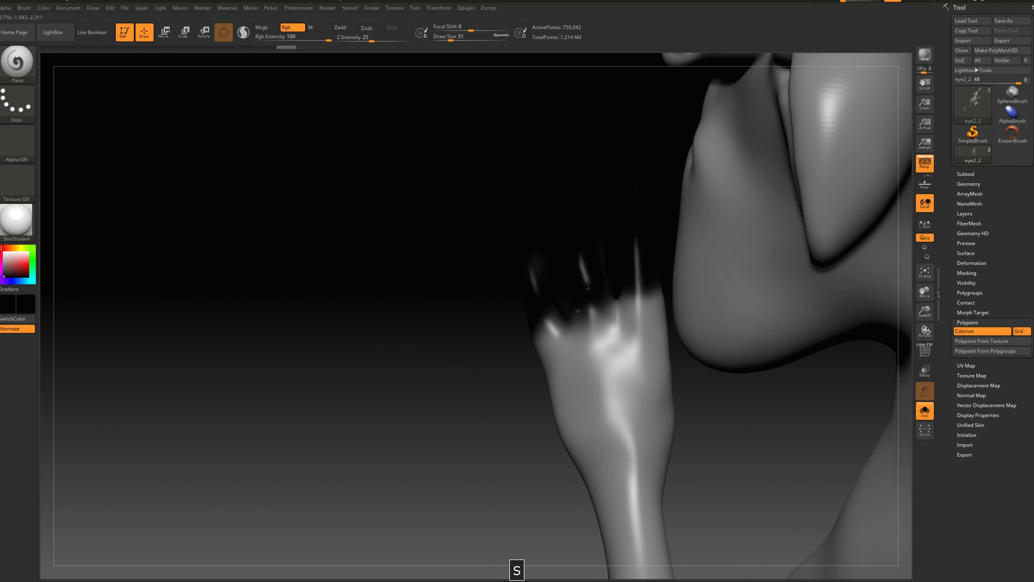
left_click_drag(484, 295, 635, 271)
left_click_drag(696, 353, 261, 407, "alt")
mouse_move(790, 293)
left_mouse_down("alt")
mouse_move(785, 358)
mouse_move(657, 268)
mouse_move(702, 316)
left_mouse_up("alt")
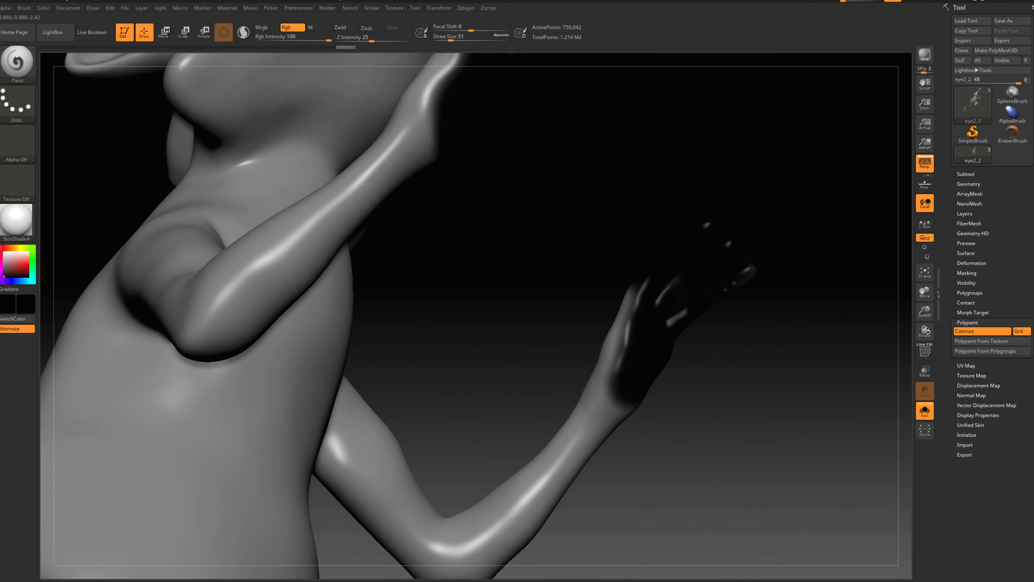
left_click_drag(749, 284, 668, 332)
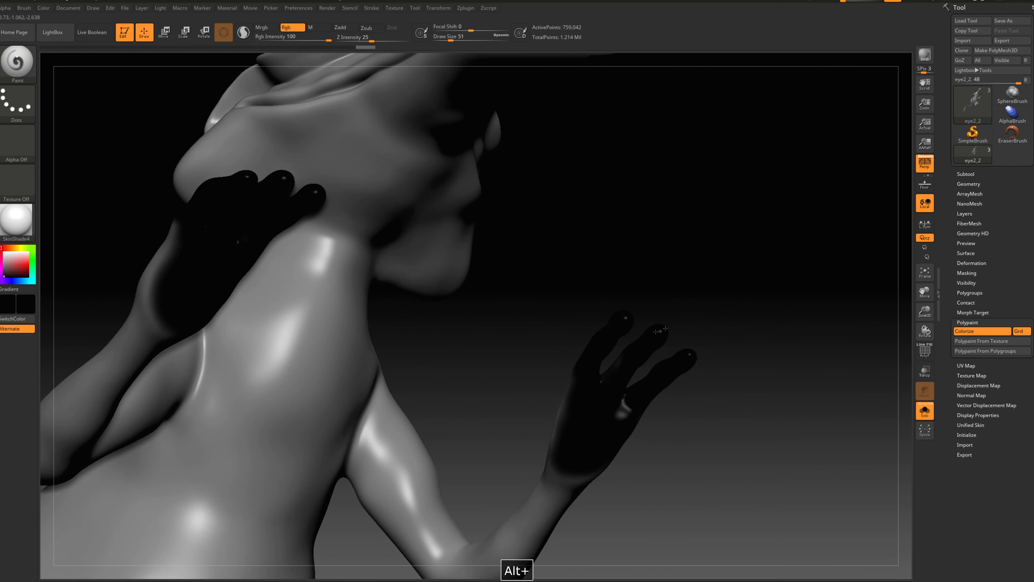
left_click_drag(620, 364, 739, 301)
left_click(642, 331)
Paint the hind foot's toes black from above and below.
left_click_drag(732, 402, 804, 184, "alt")
left_click_drag(750, 480, 575, 432, "alt")
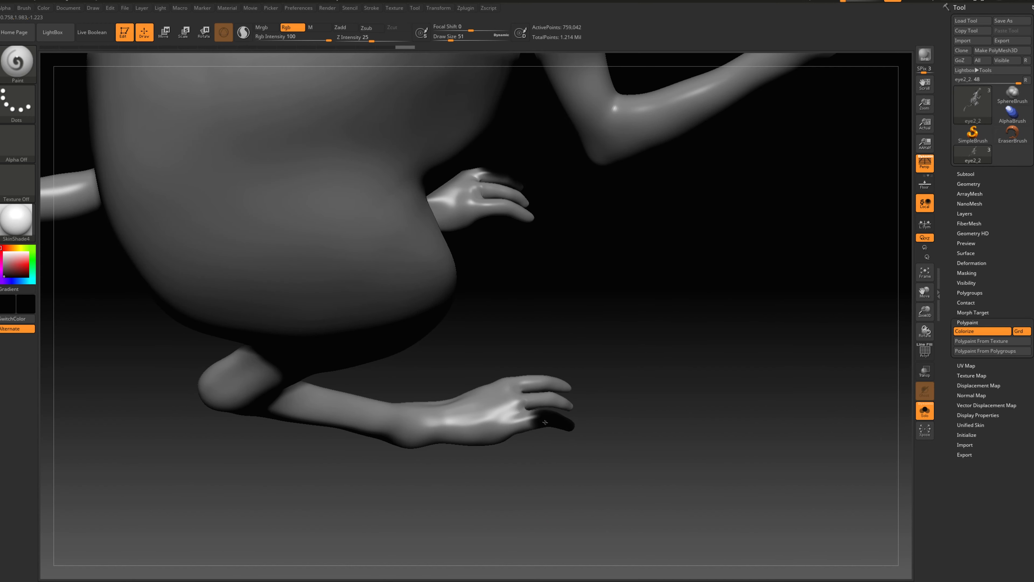
left_click_drag(617, 408, 576, 406)
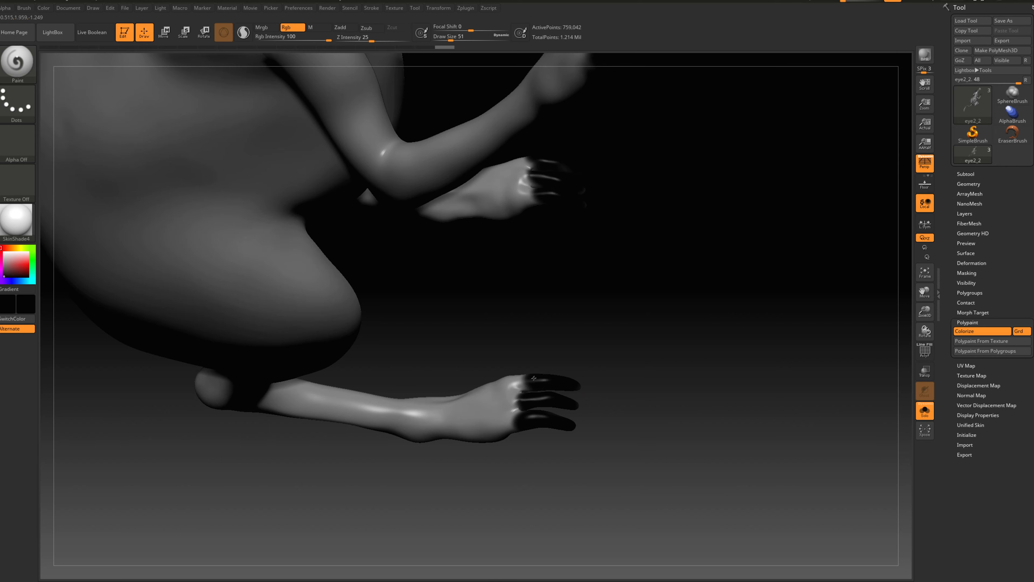
left_click_drag(610, 479, 579, 365)
mouse_move(556, 419)
left_mouse_down()
mouse_move(568, 372)
mouse_move(593, 344)
left_mouse_up()
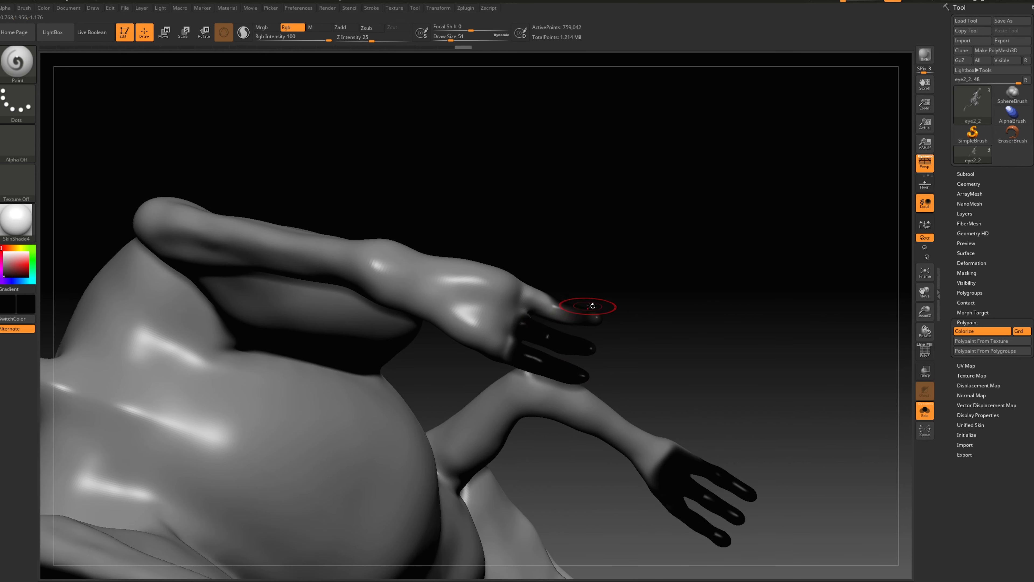
left_click_drag(637, 303, 577, 319)
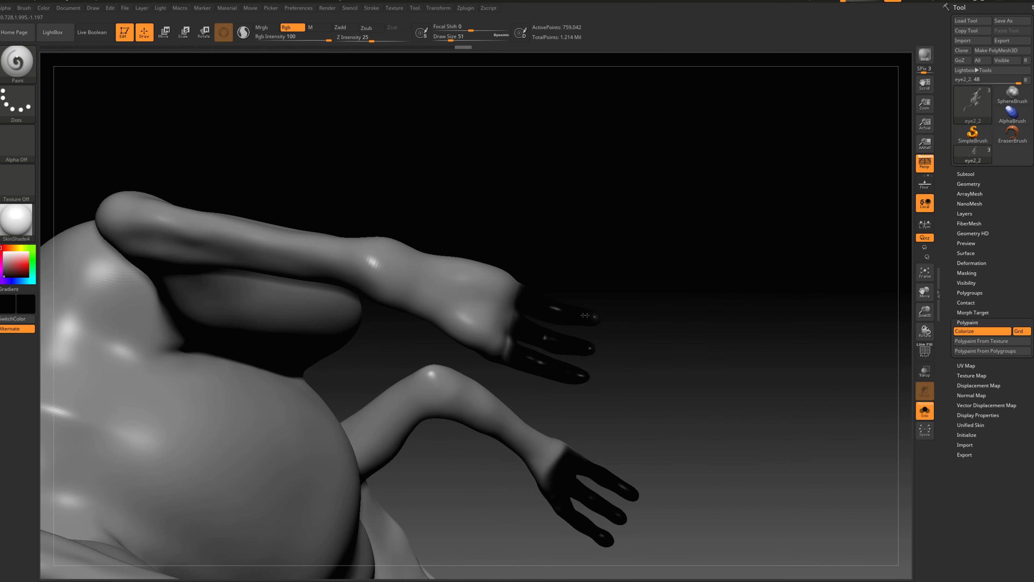
Extend the black over the sole of the hind foot up to the heel.
mouse_move(610, 285)
left_mouse_down("alt")
mouse_move(630, 328)
mouse_move(652, 332)
left_mouse_up("alt")
mouse_move(508, 374)
left_mouse_down()
mouse_move(528, 390)
mouse_move(489, 345)
mouse_move(472, 360)
mouse_move(470, 387)
mouse_move(411, 340)
mouse_move(452, 322)
mouse_move(519, 337)
left_mouse_up()
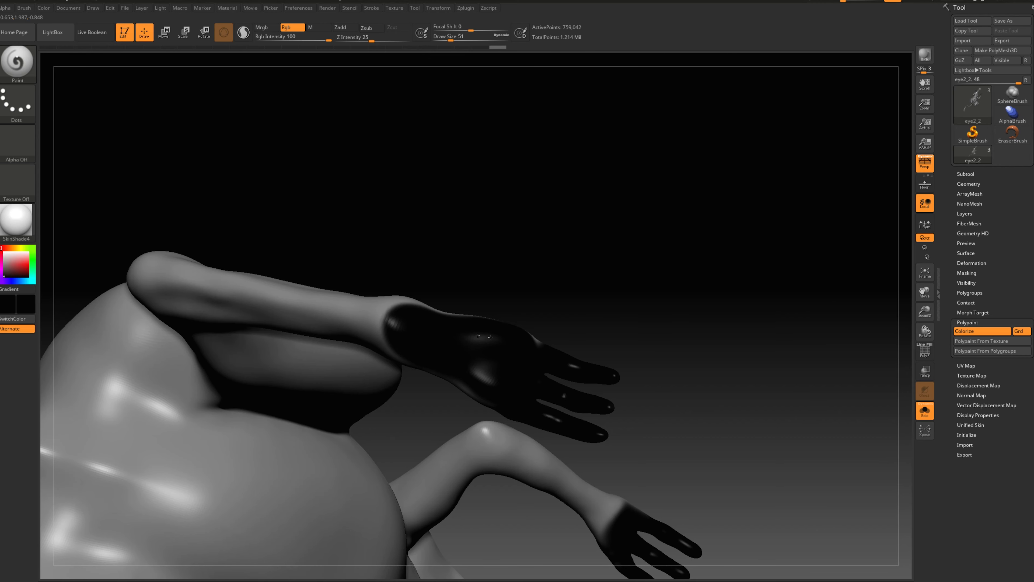
left_click_drag(722, 300, 512, 267)
left_click(449, 359)
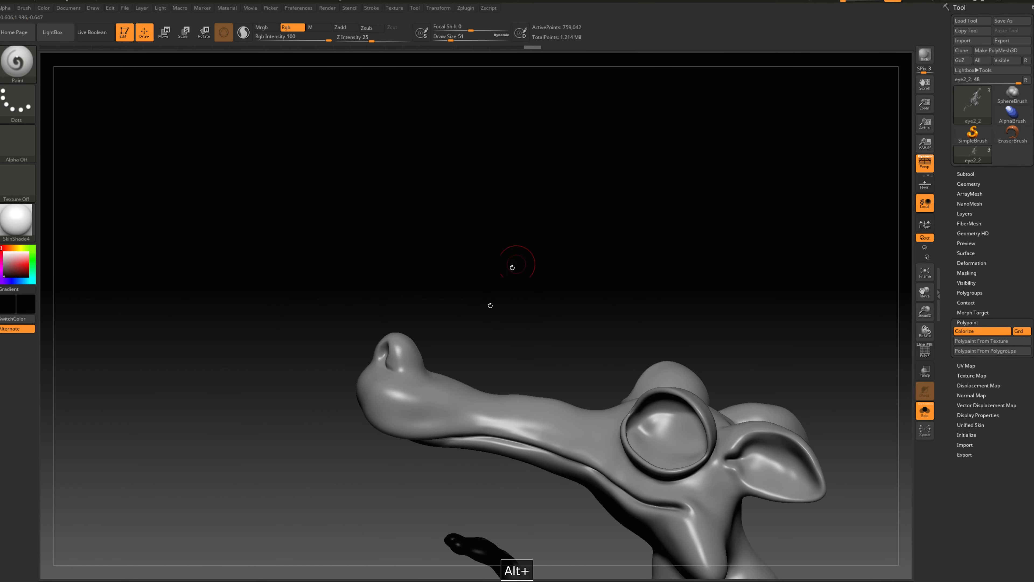
Paint the nose at the tip of the snout black, including the nostrils.
left_click_drag(463, 320, 291, 394)
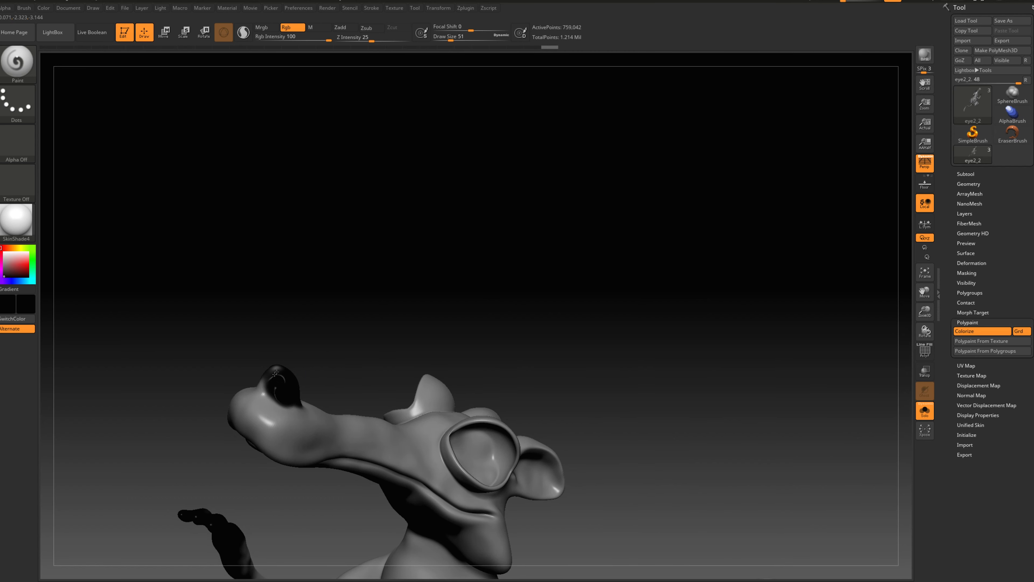
left_click_drag(330, 268, 343, 363)
left_click_drag(355, 424, 307, 416)
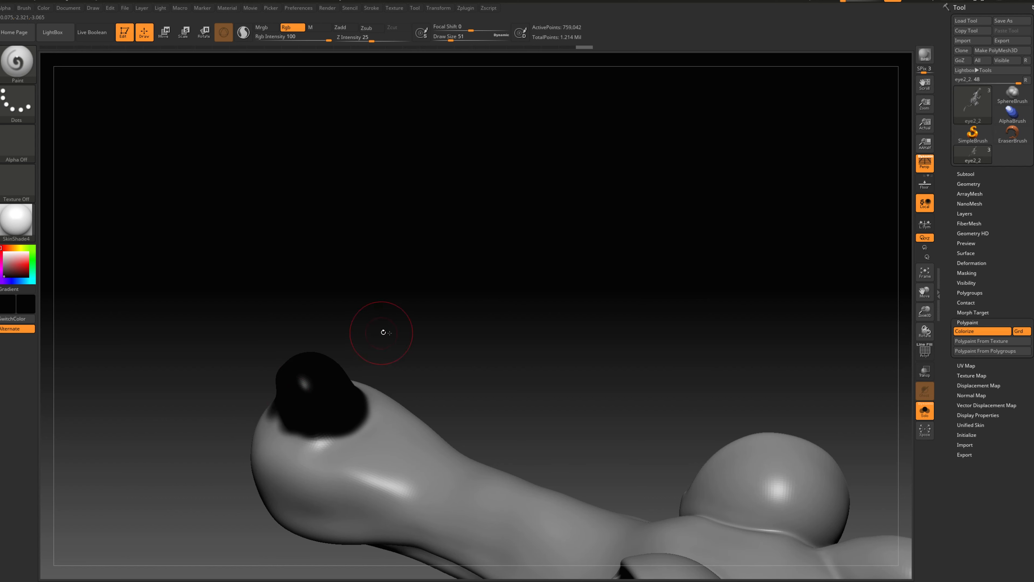
left_click_drag(383, 332, 272, 409)
Choose a light colour, set the draw size to 35 and clean the black edge around the nose.
left_click_drag(16, 267, 255, 461)
key("s")
left_click(284, 365)
mouse_move(284, 338)
left_mouse_down()
mouse_move(225, 409)
mouse_move(241, 423)
left_mouse_up()
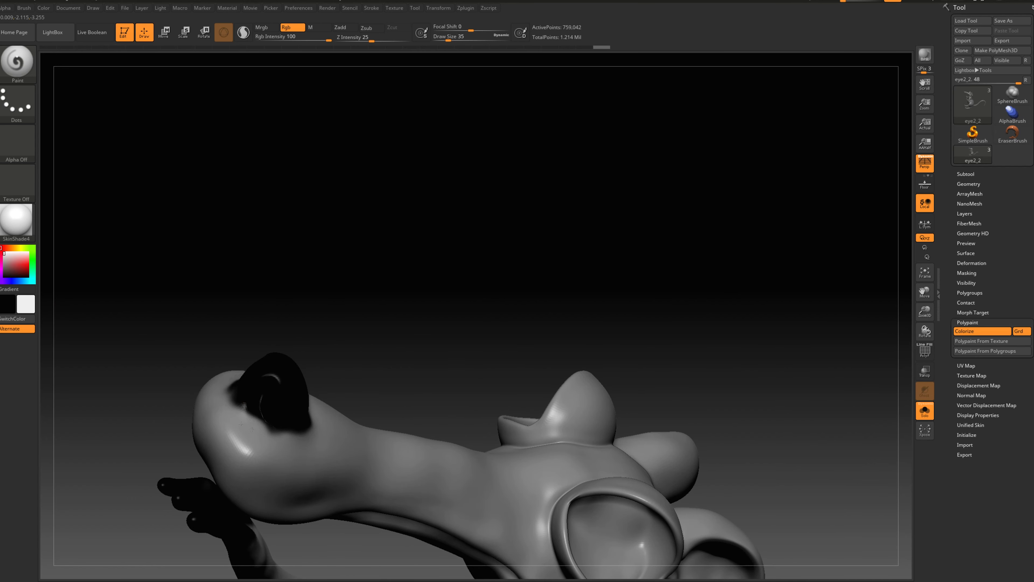
right_click_drag(304, 437, 270, 420)
left_click_drag(234, 425, 305, 431)
right_click_drag(322, 430, 303, 424)
right_click_drag(410, 303, 357, 394)
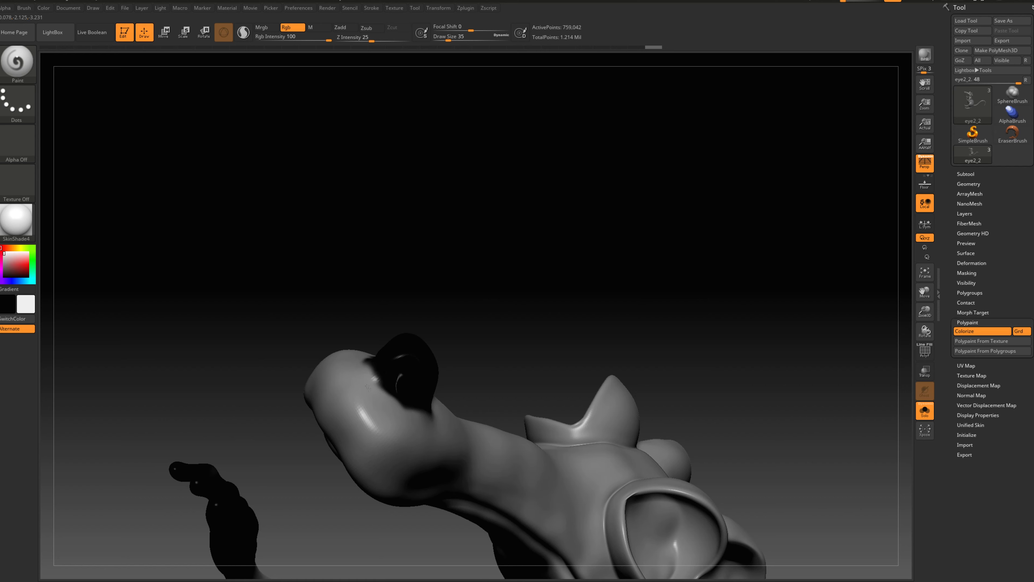
Switch back to black, touch up the nose's edge and turn on the Polyframe wireframe to inspect it.
mouse_move(16, 264)
left_mouse_down()
mouse_move(2, 287)
mouse_move(5, 279)
left_mouse_up()
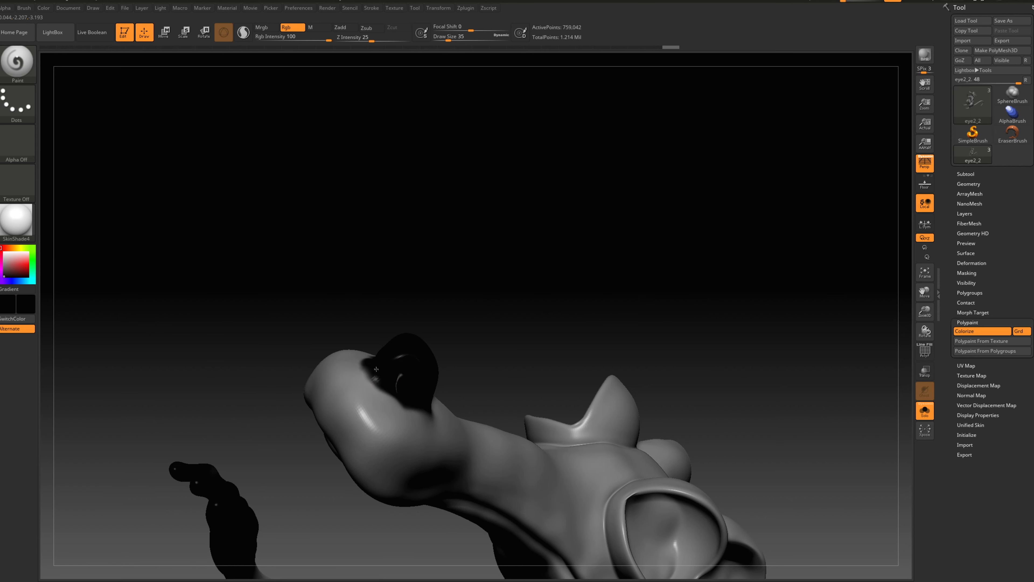
mouse_move(480, 328)
right_mouse_down()
mouse_move(167, 293)
mouse_move(450, 228)
mouse_move(571, 354)
right_mouse_up()
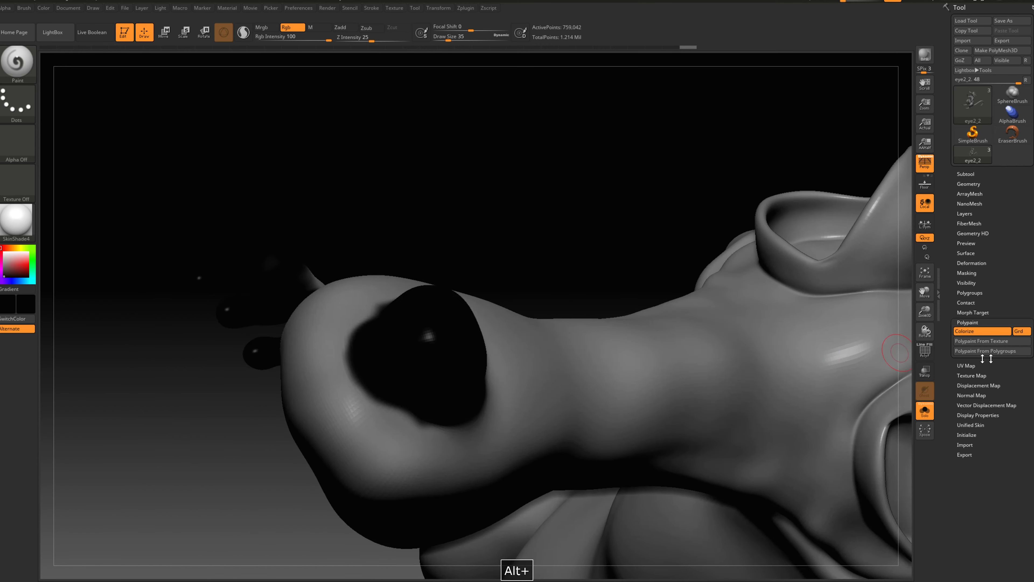
left_click(933, 356)
right_click_drag(774, 285, 578, 221)
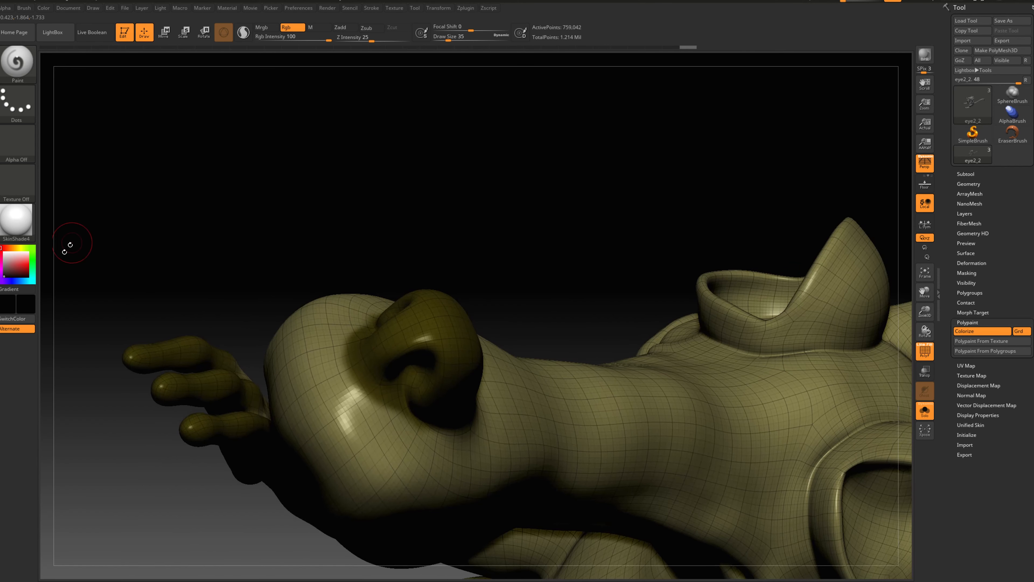
Choose white, clean the stray black around the nose's border and turn off the Polyframe wireframe.
left_click_drag(11, 259, 4, 252)
mouse_move(372, 417)
left_mouse_down()
mouse_move(422, 424)
mouse_move(357, 366)
left_mouse_up()
mouse_move(502, 322)
right_mouse_down()
mouse_move(490, 241)
mouse_move(554, 262)
mouse_move(522, 256)
mouse_move(504, 317)
mouse_move(468, 347)
right_mouse_up()
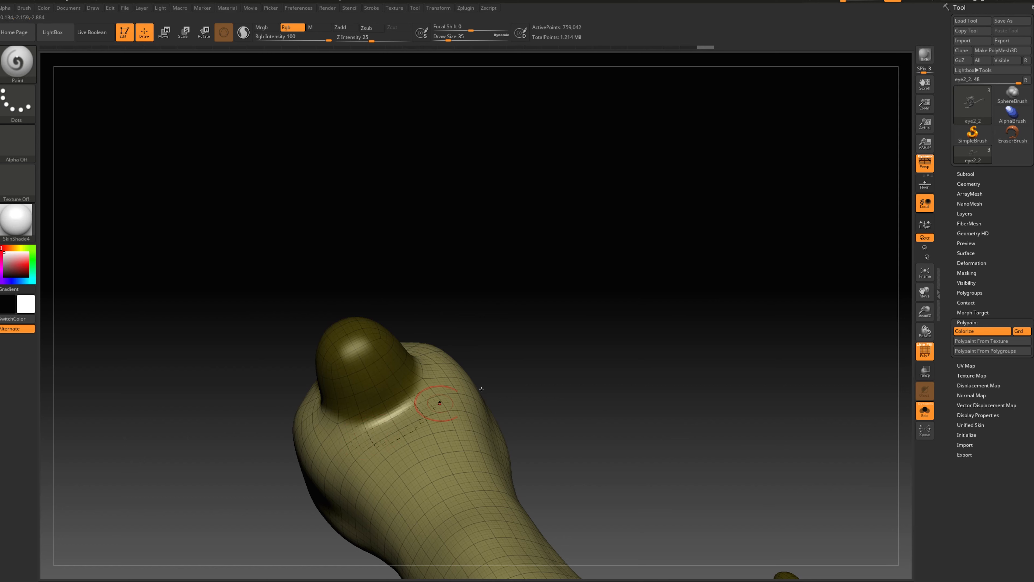
right_click_drag(365, 436, 319, 273)
left_click(916, 351)
right_click_drag(729, 425, 590, 228)
Return the paint colour to black and enable BackfaceMask in the Paint brush's Auto Masking options.
left_click_drag(10, 245, 3, 278)
right_click_drag(668, 302, 566, 231, "alt")
left_click(25, 8)
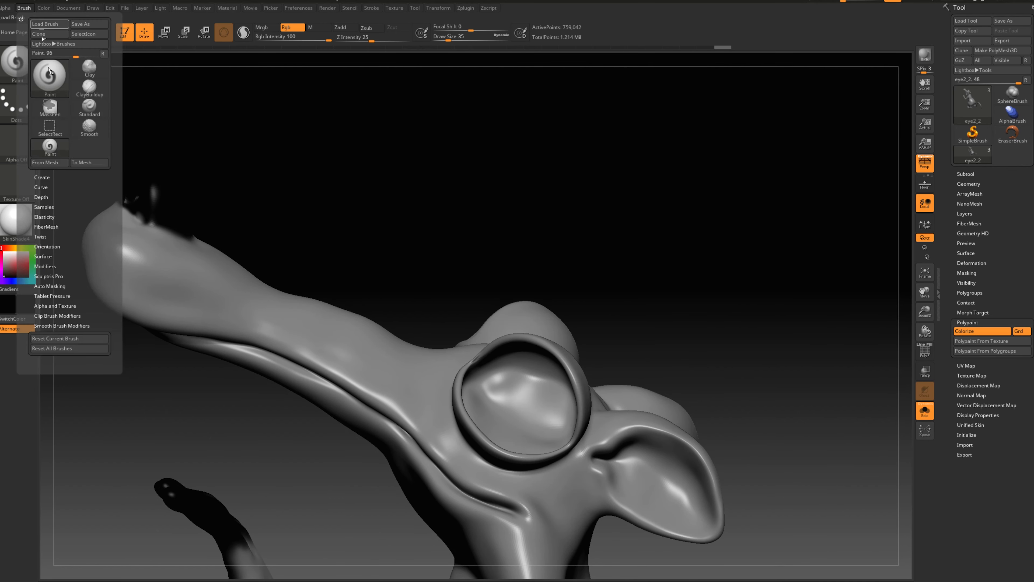
left_click(50, 286)
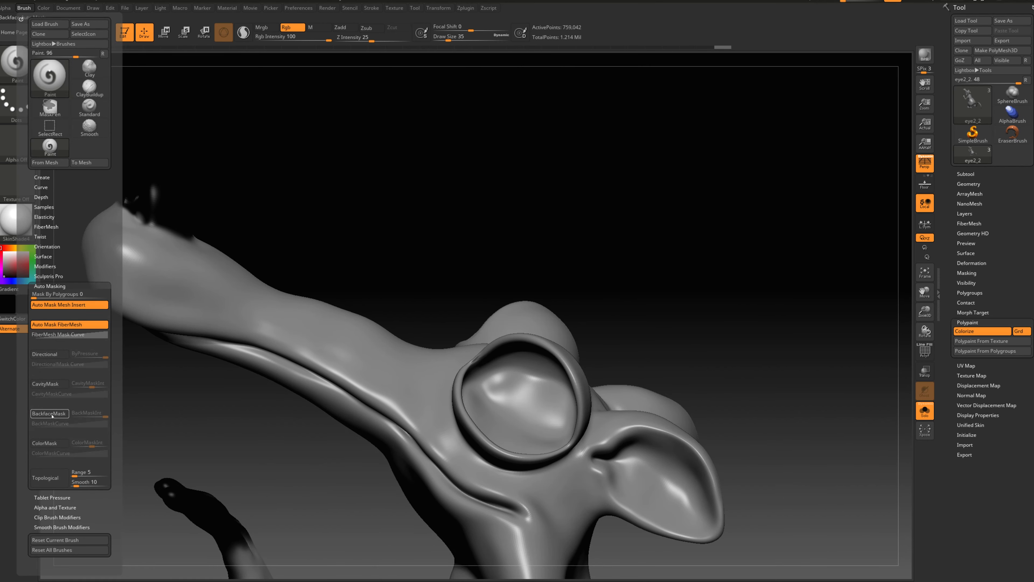
mouse_move(686, 344)
right_mouse_down("alt")
mouse_move(653, 310)
mouse_move(678, 286)
mouse_move(671, 298)
right_mouse_up("alt")
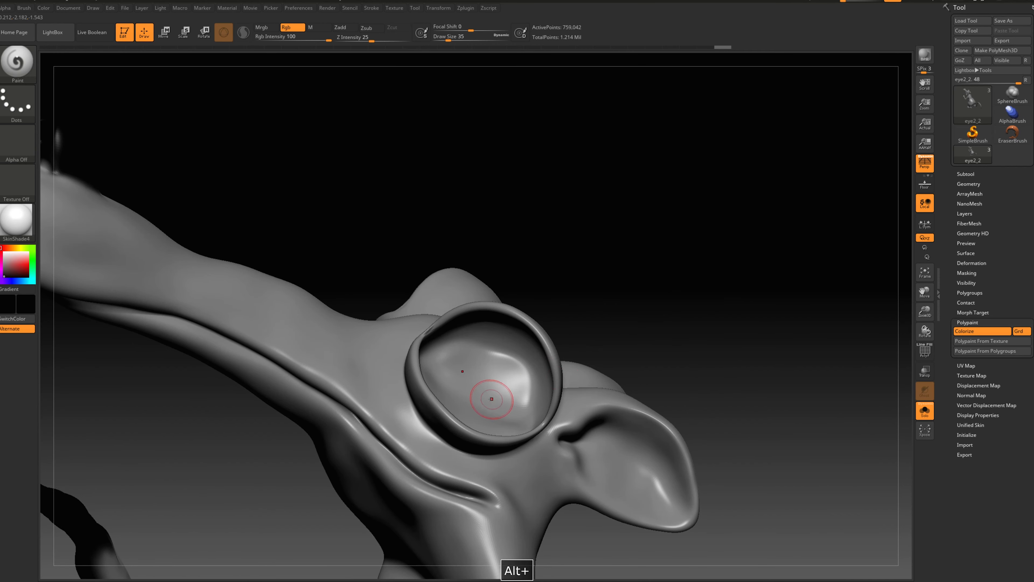
Set the draw size to 56 and paint the exposed interior of the rat's eye socket black.
key("s")
mouse_move(492, 399)
left_mouse_down()
mouse_move(495, 370)
mouse_move(468, 367)
mouse_move(522, 377)
left_mouse_up()
right_click_drag(648, 310, 642, 282)
mouse_move(502, 348)
left_mouse_down()
mouse_move(511, 347)
mouse_move(507, 323)
mouse_move(458, 324)
left_mouse_up()
right_click_drag(602, 255, 566, 261)
mouse_move(474, 325)
left_mouse_down()
mouse_move(450, 330)
mouse_move(500, 307)
left_mouse_up()
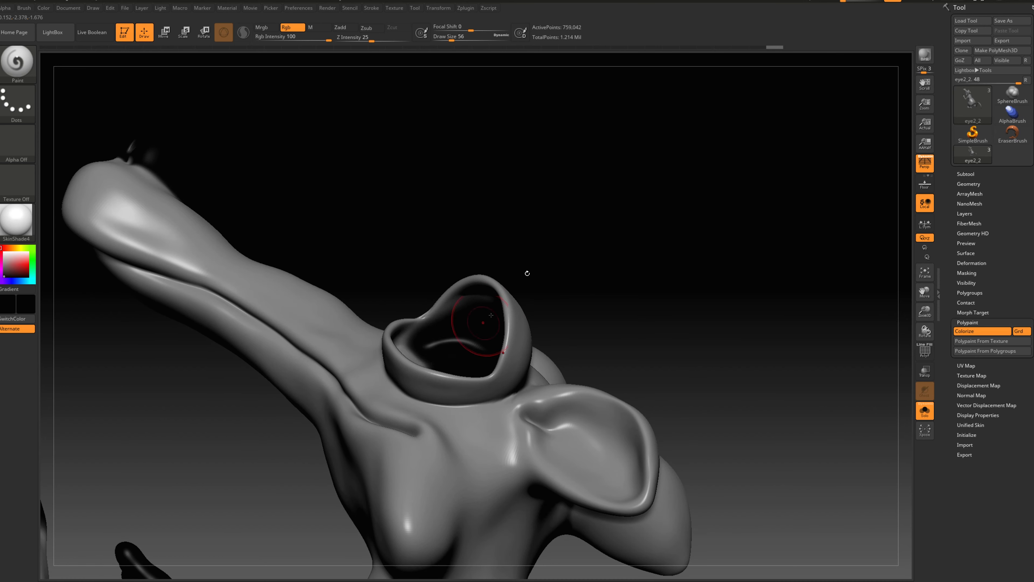
right_click_drag(499, 308, 468, 325)
left_click_drag(535, 347, 549, 355)
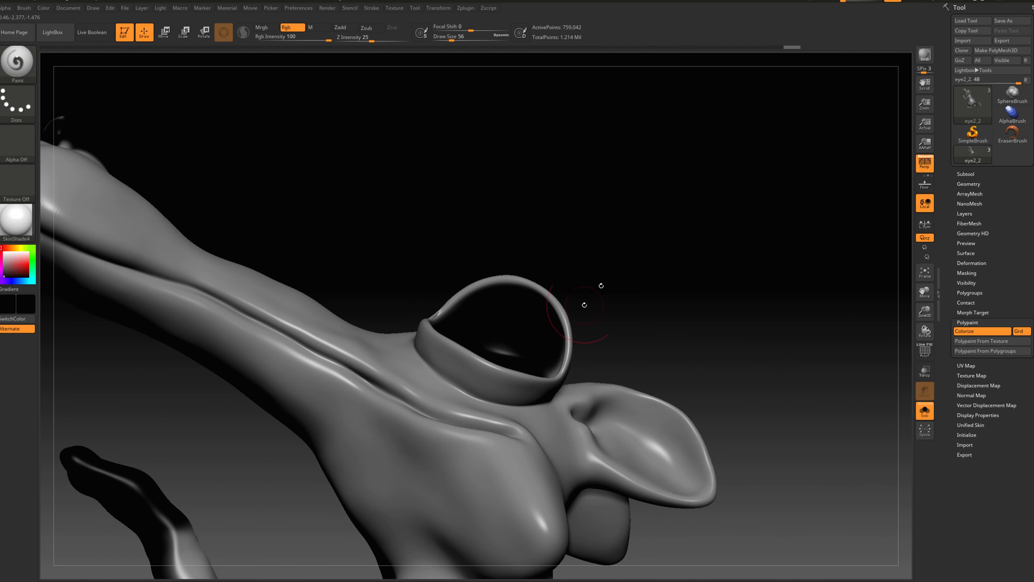
right_click_drag(588, 295, 623, 314)
mouse_move(535, 342)
left_mouse_down()
mouse_move(556, 381)
mouse_move(565, 349)
left_mouse_up()
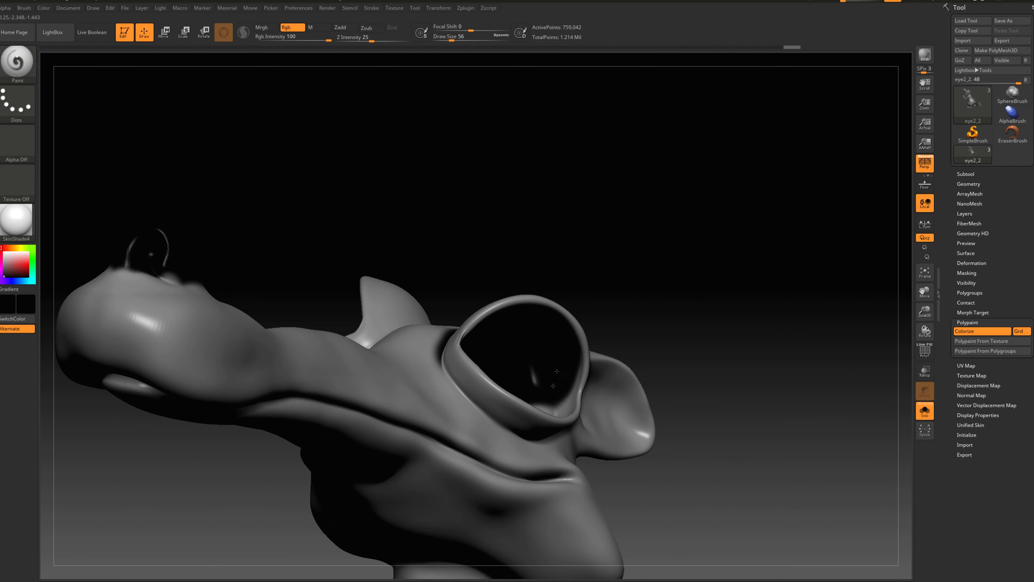
Extend the black across the side and lower inner walls of the eye socket.
right_click_drag(555, 384, 623, 407)
mouse_move(540, 392)
left_mouse_down()
mouse_move(552, 431)
mouse_move(566, 414)
left_mouse_up()
mouse_move(688, 419)
right_mouse_down()
mouse_move(616, 431)
mouse_move(557, 417)
right_mouse_up()
left_click_drag(503, 425, 492, 428)
mouse_move(448, 411)
right_mouse_down()
mouse_move(367, 375)
mouse_move(347, 377)
right_mouse_up()
left_click_drag(471, 383, 430, 342)
right_click_drag(468, 351, 443, 323)
left_click_drag(443, 323, 427, 254)
mouse_move(349, 303)
right_mouse_down("alt")
mouse_move(352, 398)
mouse_move(423, 390)
right_mouse_up("alt")
mouse_move(433, 351)
left_mouse_down()
mouse_move(480, 261)
mouse_move(409, 340)
mouse_move(462, 257)
left_mouse_up()
mouse_move(512, 188)
right_mouse_down("alt")
mouse_move(499, 236)
mouse_move(538, 245)
right_mouse_up("alt")
left_click_drag(468, 301, 424, 358)
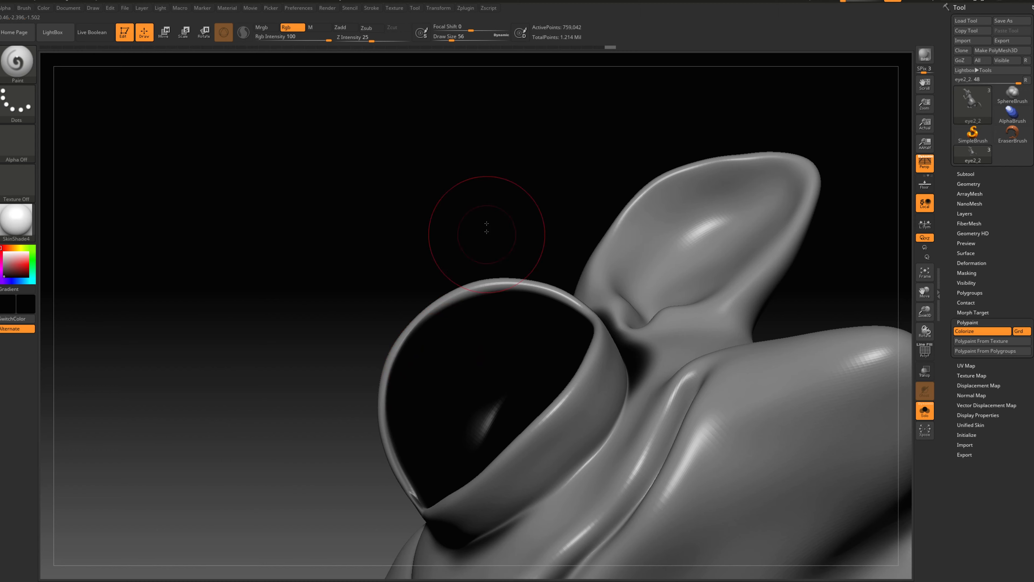
Fill the remaining grey areas along the far inner walls of the eye socket with black.
right_click_drag(486, 231, 481, 203)
mouse_move(441, 324)
left_mouse_down()
mouse_move(462, 302)
mouse_move(455, 296)
left_mouse_up()
right_click_drag(468, 278, 559, 270)
mouse_move(559, 286)
left_mouse_down()
mouse_move(573, 326)
mouse_move(586, 313)
left_mouse_up()
right_click_drag(595, 316, 705, 270)
mouse_move(606, 327)
left_mouse_down()
mouse_move(648, 367)
mouse_move(630, 420)
left_mouse_up()
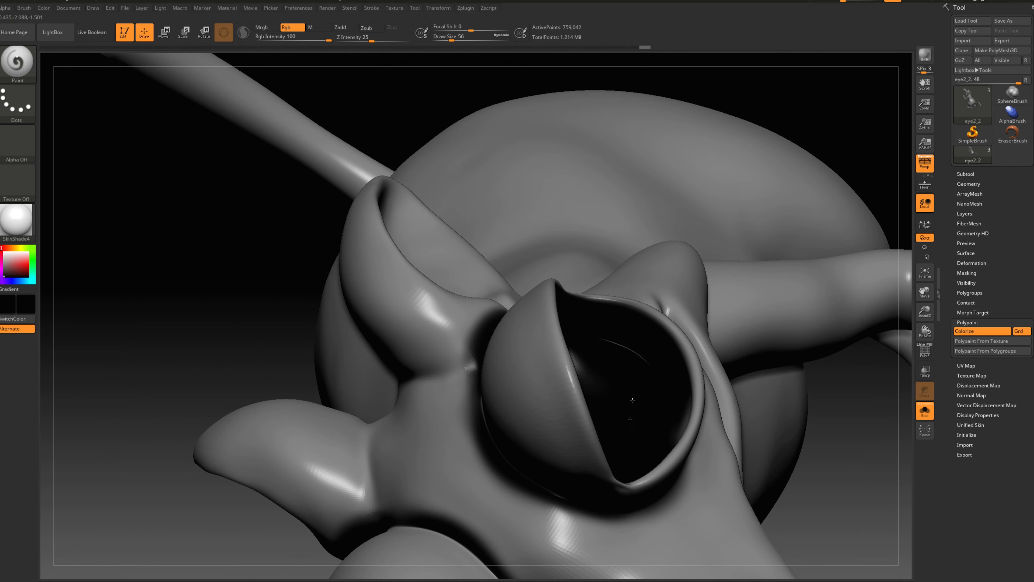
mouse_move(835, 421)
left_mouse_down()
mouse_move(693, 367)
mouse_move(697, 459)
mouse_move(687, 350)
mouse_move(662, 324)
left_mouse_up()
mouse_move(760, 394)
left_mouse_down()
mouse_move(700, 431)
mouse_move(672, 495)
left_mouse_up()
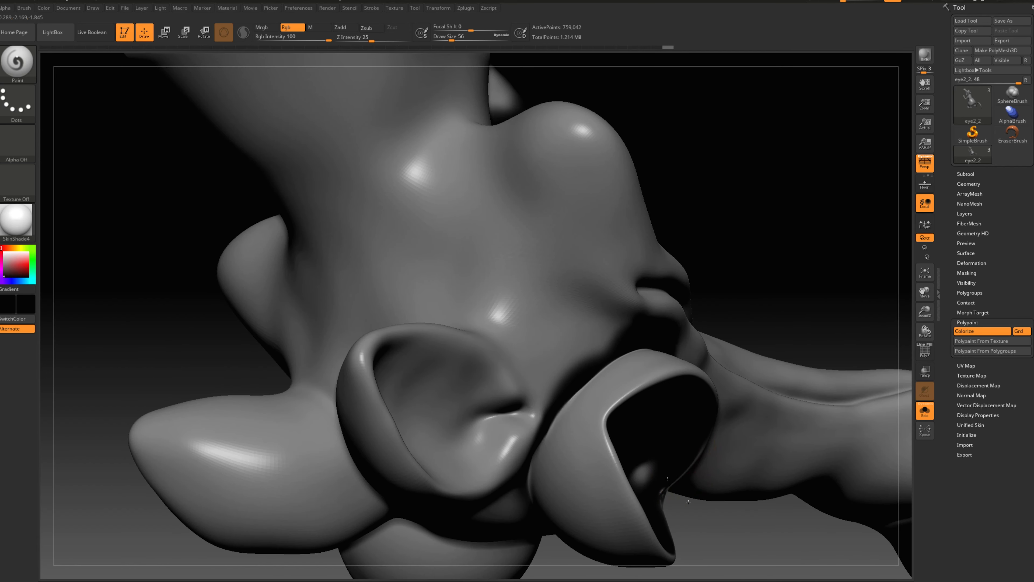
right_click_drag(671, 495, 686, 439)
Reduce the draw size to 12 and paint the eye socket's rim edge black all the way round.
key("s")
left_click(668, 435)
mouse_move(582, 307)
right_mouse_down()
mouse_move(533, 287)
mouse_move(453, 345)
mouse_move(513, 263)
right_mouse_up()
key("s")
left_click(512, 261)
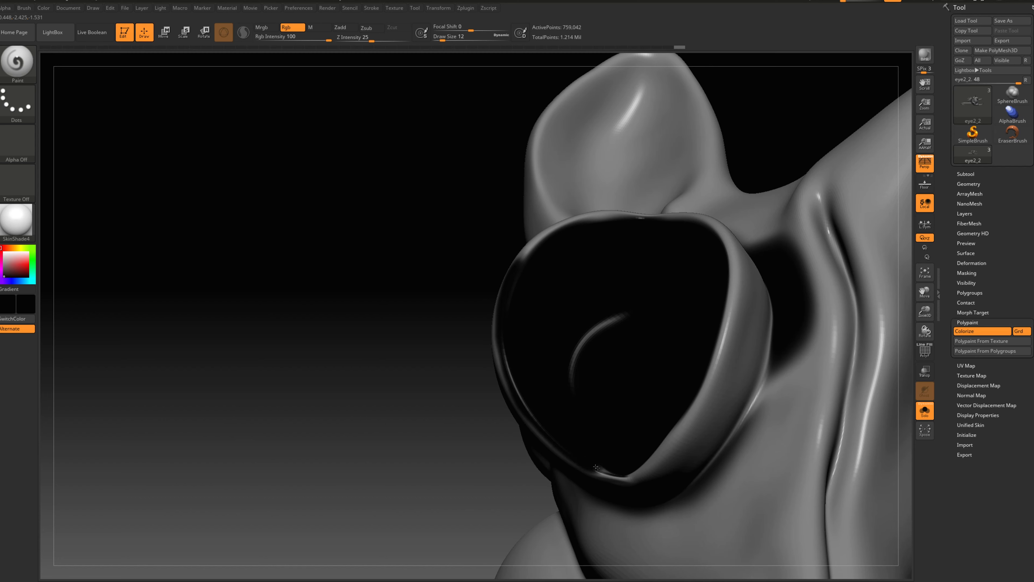
right_click_drag(626, 475, 501, 401, "alt")
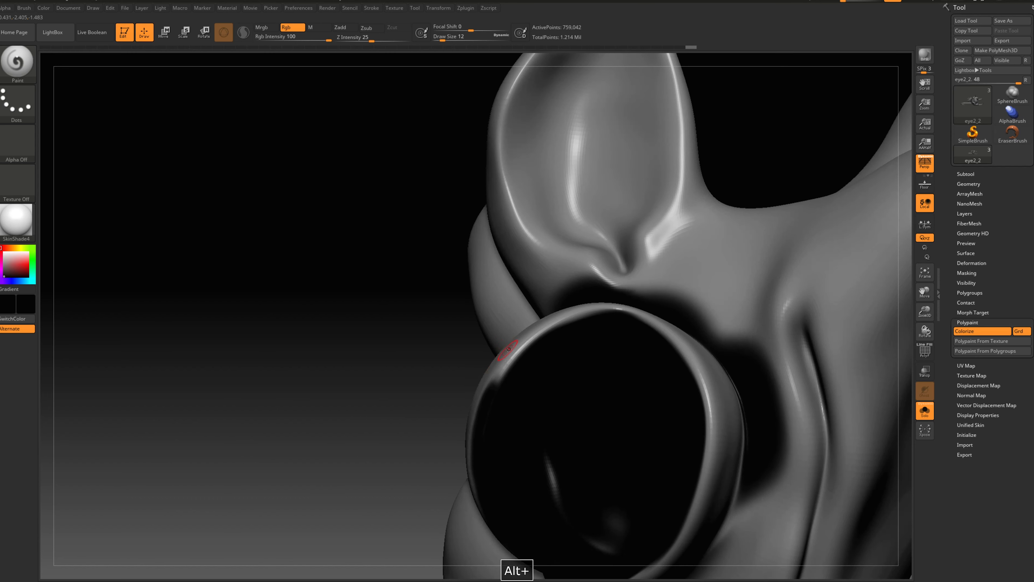
left_click_drag(565, 321, 513, 354)
right_click_drag(621, 310, 554, 289, "alt")
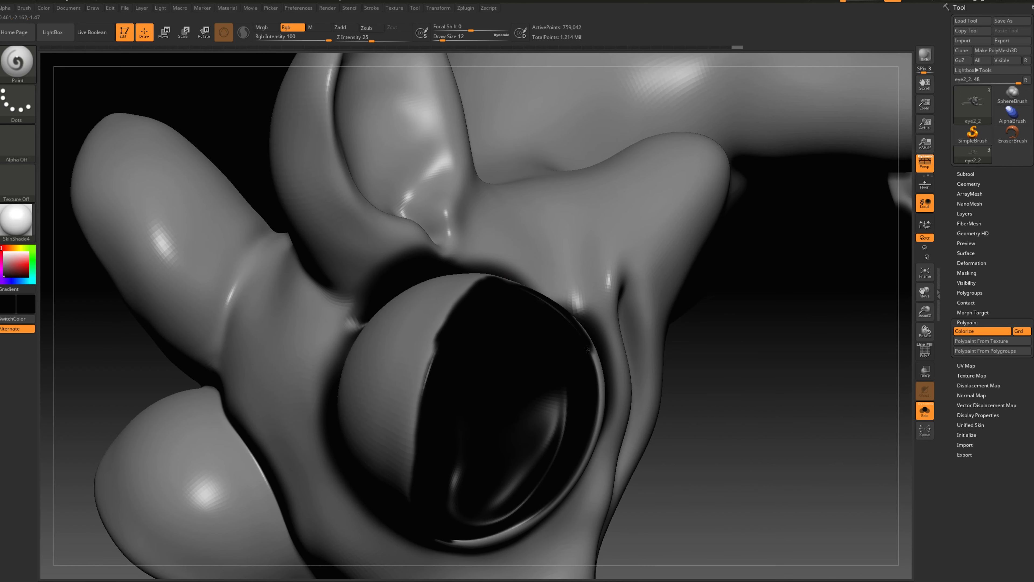
right_click_drag(737, 449, 595, 308, "alt")
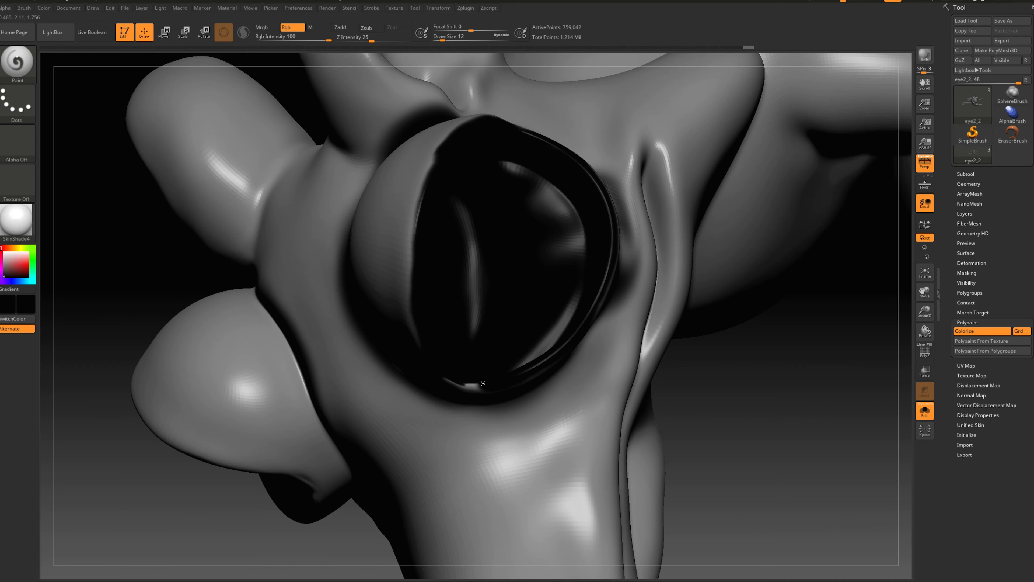
right_click_drag(480, 375, 696, 194)
Choose white, set the draw size to 49 and clean the stray black on the head around the eye socket.
right_click_drag(510, 253, 334, 351)
key("s")
left_click_drag(447, 329, 458, 373)
mouse_move(458, 373)
right_mouse_down()
mouse_move(611, 387)
mouse_move(304, 513)
mouse_move(395, 322)
mouse_move(540, 282)
right_mouse_up()
right_click_drag(538, 236, 335, 292)
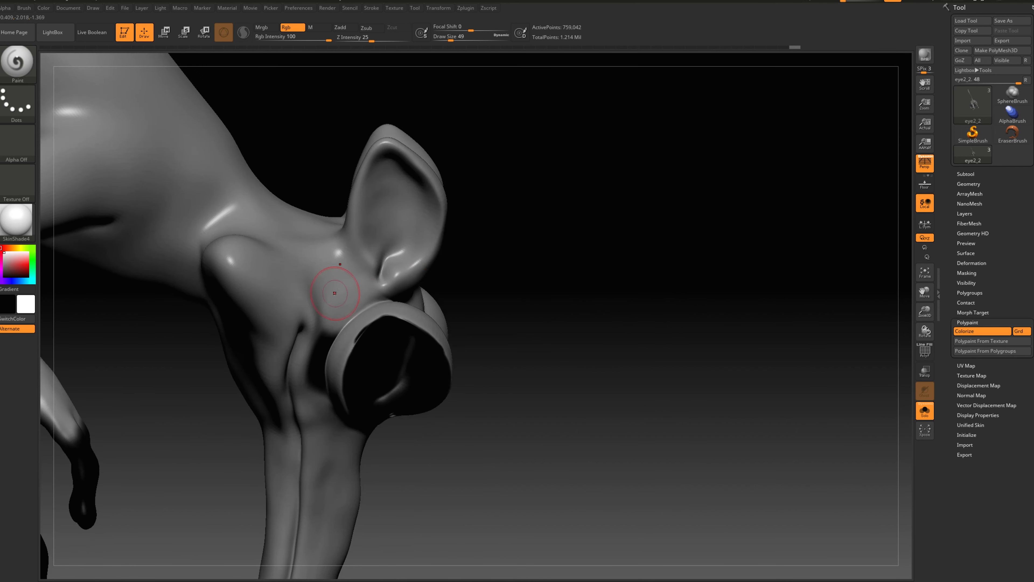
right_click_drag(314, 344, 299, 322)
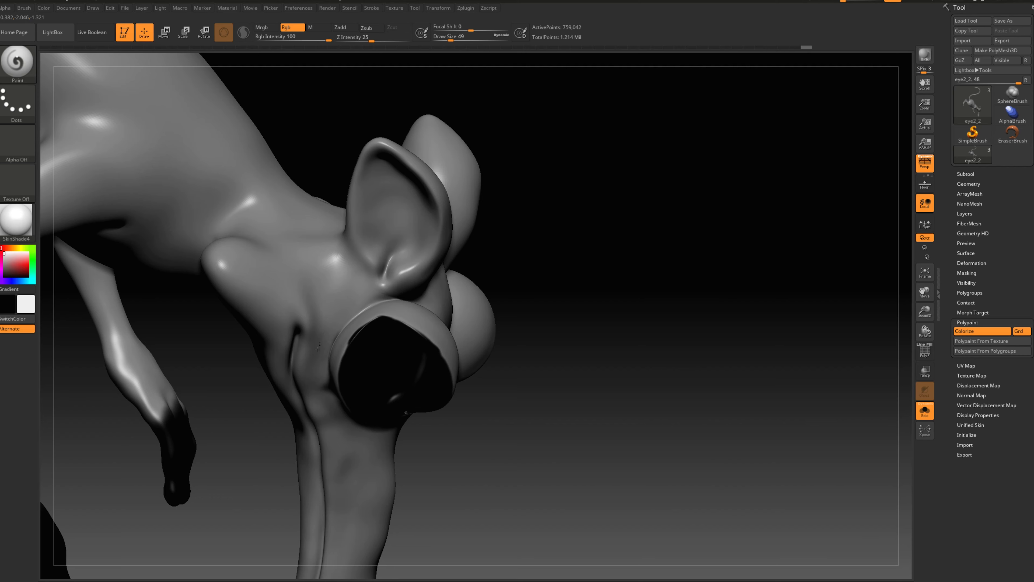
right_click_drag(323, 399, 313, 357)
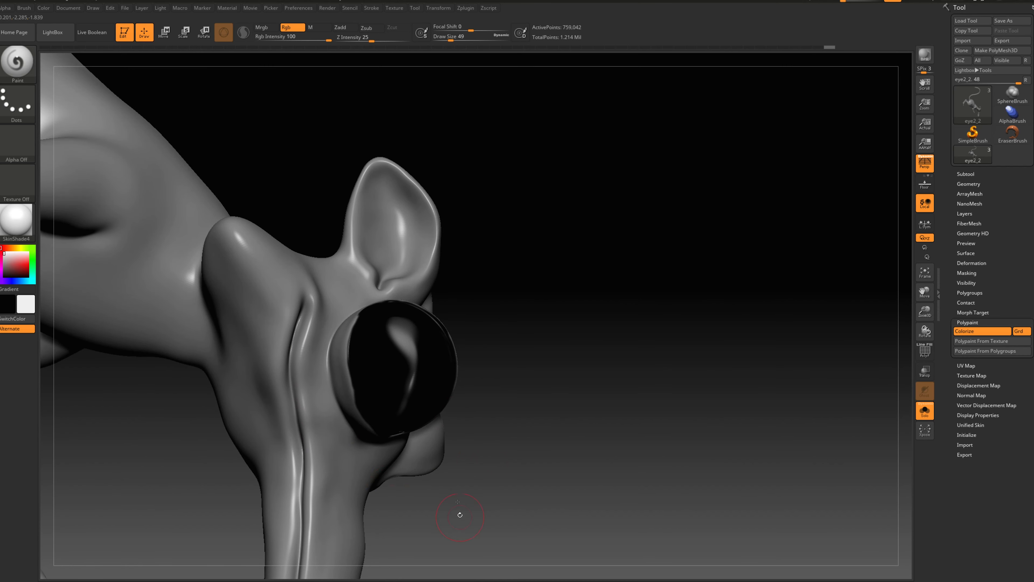
right_click_drag(460, 515, 270, 416)
right_click_drag(604, 374, 356, 433)
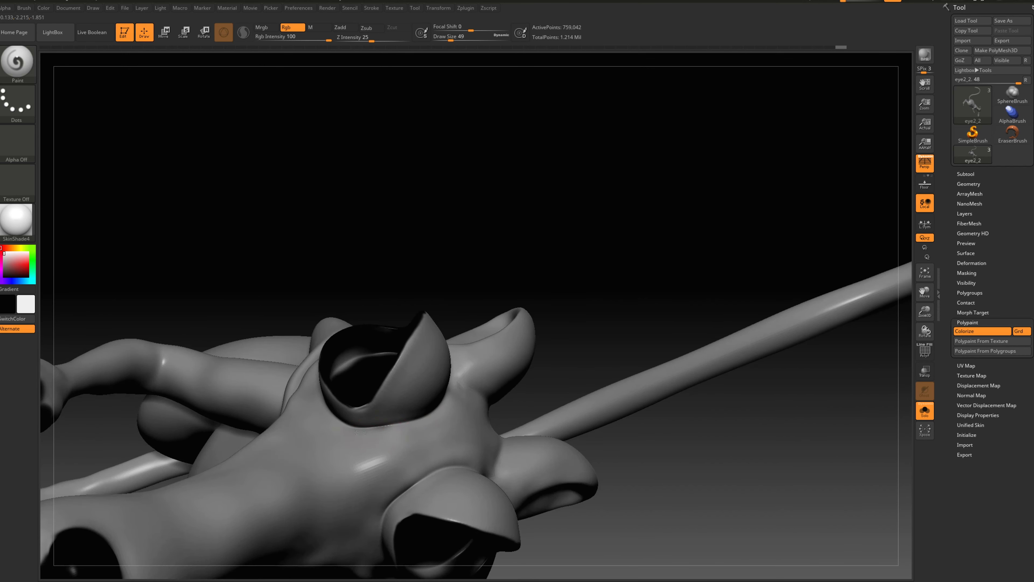
right_click_drag(583, 347, 402, 427)
right_click_drag(478, 309, 449, 384)
mouse_move(432, 217)
right_mouse_down()
mouse_move(467, 372)
mouse_move(259, 436)
mouse_move(312, 301)
mouse_move(441, 266)
right_mouse_up()
Set the draw size to 12, clean the outer edge of the eye socket and undo the last stroke.
key("s")
left_click_drag(441, 265, 432, 266)
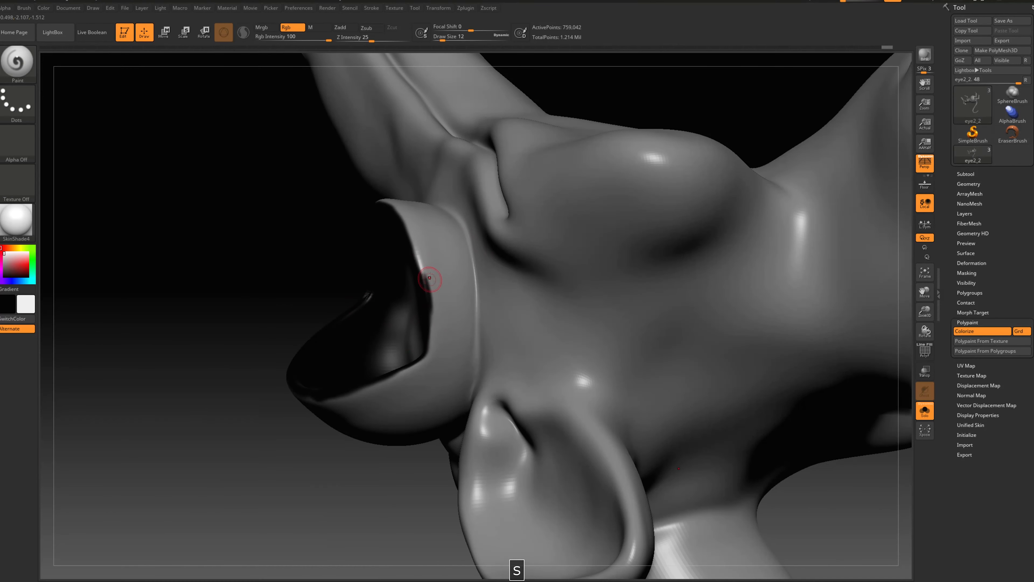
right_click_drag(251, 498, 362, 402)
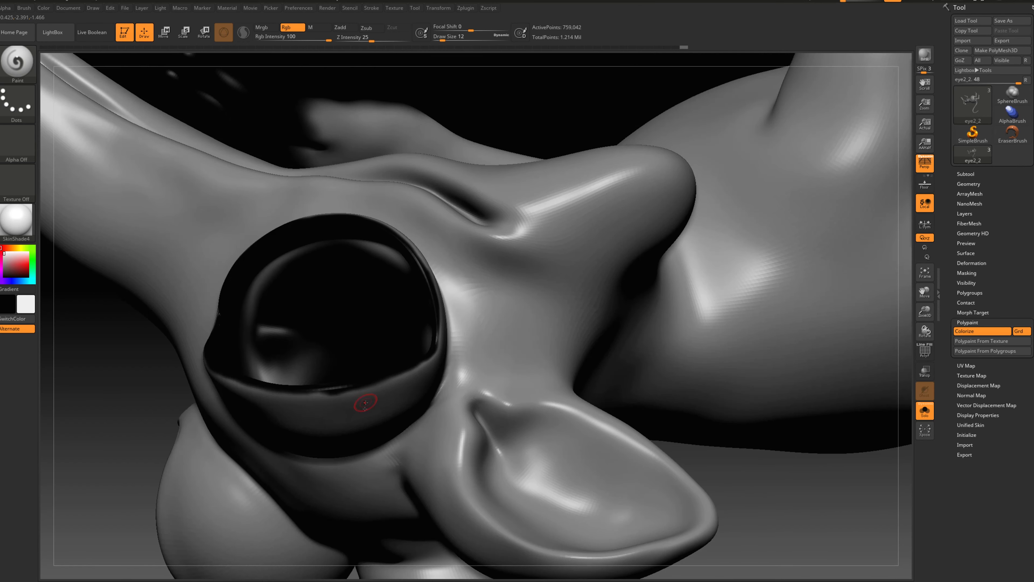
key("ctrl+z")
left_click_drag(79, 435, 456, 361)
Turn on the Polyframe wireframe, choose black and paint along the eye socket's rim at draw size 6.
left_click(919, 352)
mouse_move(717, 369)
left_mouse_down()
mouse_move(653, 393)
mouse_move(603, 377)
mouse_move(684, 376)
mouse_move(570, 379)
left_mouse_up()
left_click(4, 277)
key("s")
left_click(551, 232)
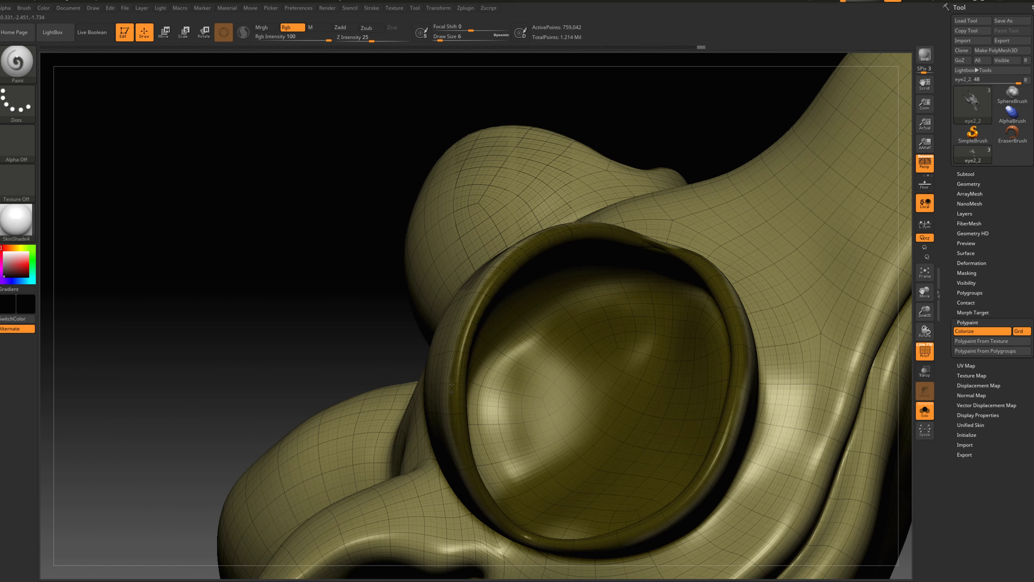
left_click_drag(296, 322, 389, 249)
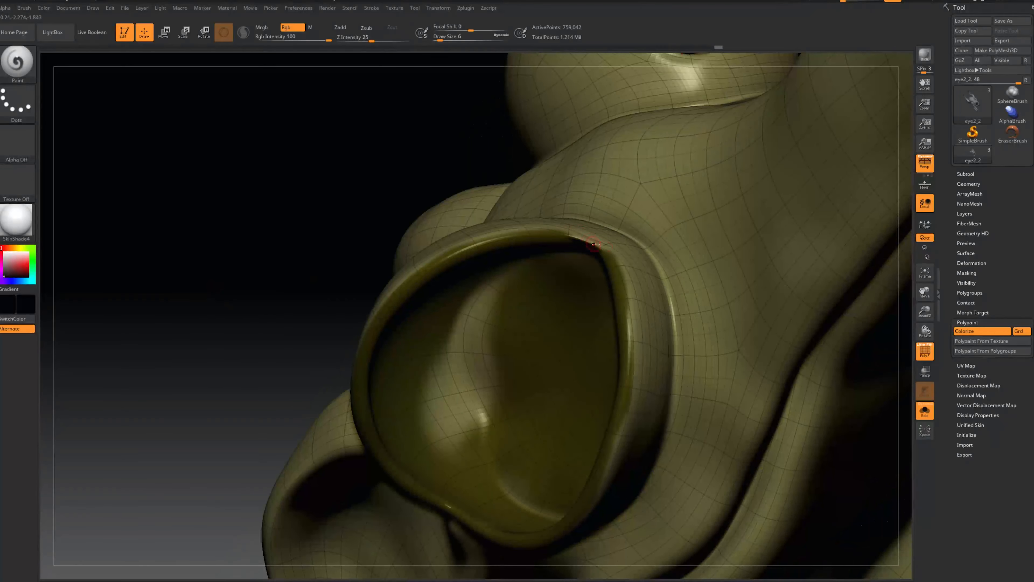
left_click_drag(647, 249, 578, 240)
Set the draw size to 8 and finish the black edge along the side and lower rim of the eye socket.
mouse_move(300, 297)
left_mouse_down("alt")
mouse_move(194, 238)
mouse_move(194, 127)
left_mouse_up("alt")
key("s")
left_click_drag(580, 247, 583, 247)
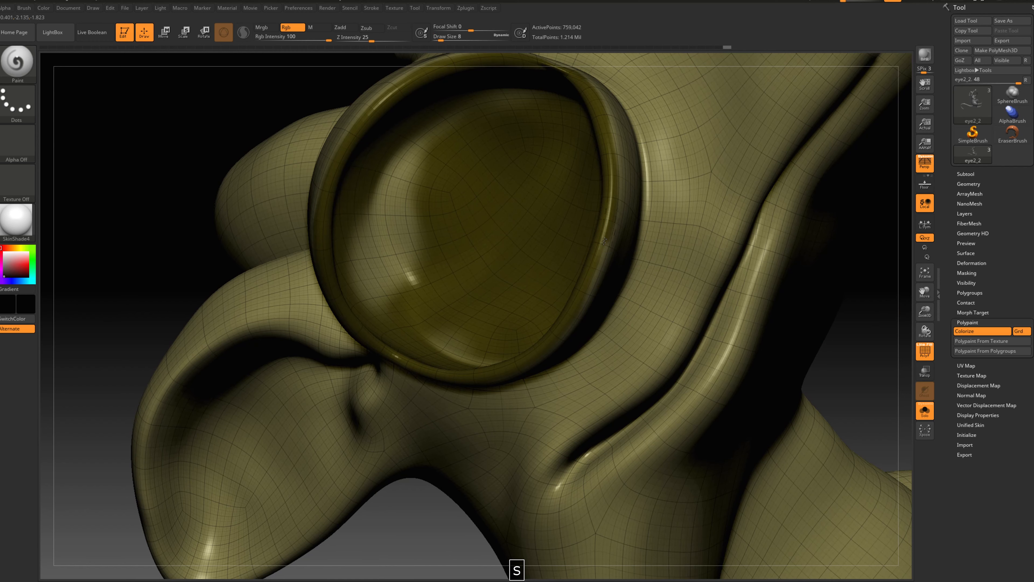
left_click_drag(840, 329, 896, 375, "alt")
left_click_drag(363, 307, 361, 372, "alt")
Turn off the Polyframe wireframe, set the draw size to 17, undo the last stroke and check the whole rat.
left_click(924, 351)
mouse_move(272, 321)
left_mouse_down()
mouse_move(310, 314)
mouse_move(310, 228)
mouse_move(272, 321)
mouse_move(700, 296)
mouse_move(716, 310)
mouse_move(586, 328)
left_mouse_up()
key("s")
mouse_move(760, 293)
left_mouse_down()
mouse_move(653, 316)
mouse_move(774, 240)
mouse_move(819, 316)
mouse_move(800, 318)
left_mouse_up()
key("ctrl+z")
left_click_drag(799, 318, 713, 249, "alt")
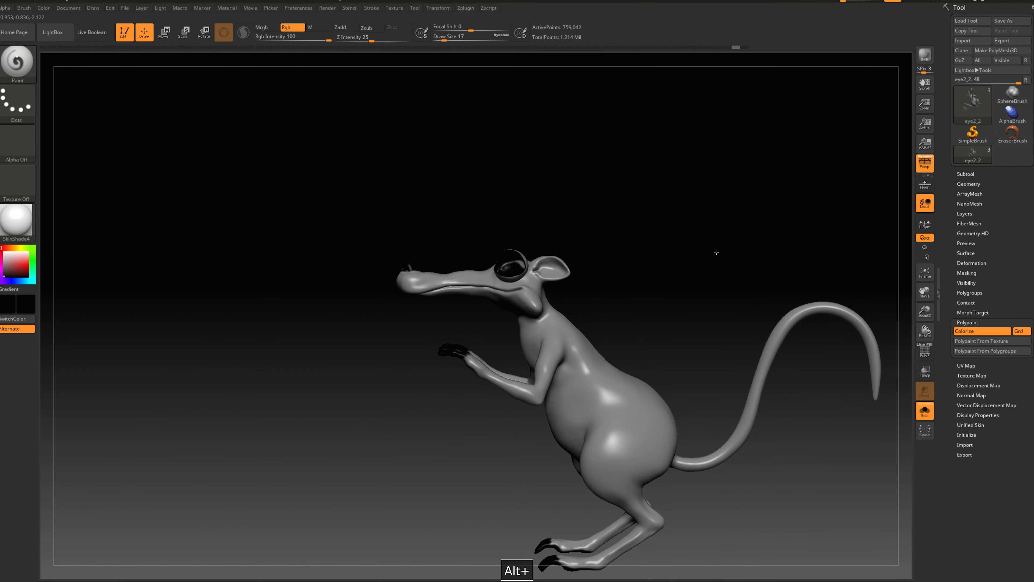
Set the draw size to 13 and paint the middle stretch of the mouth crease black.
left_click_drag(660, 302, 383, 468, "alt")
key("s")
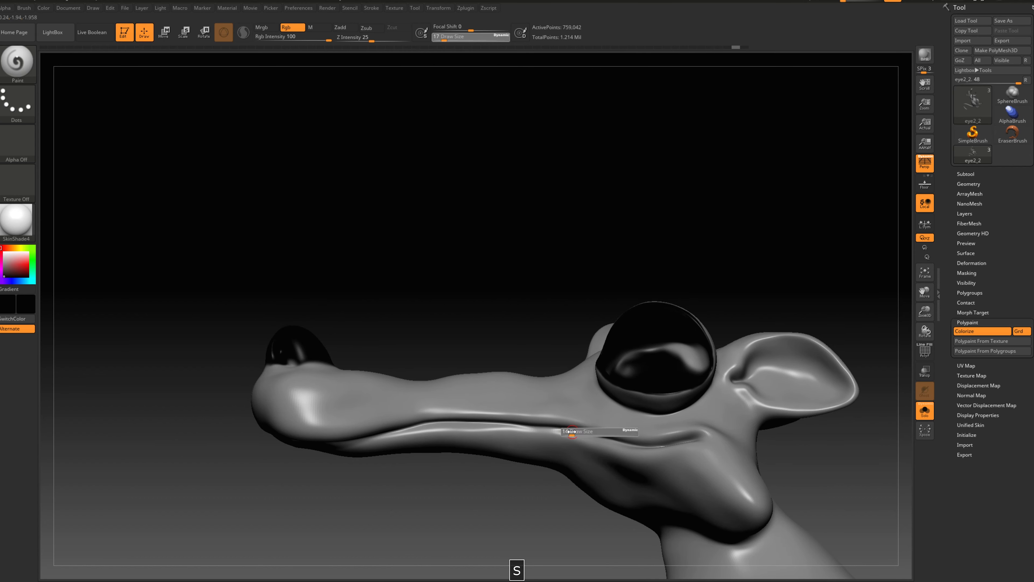
left_click(572, 431)
right_click_drag(574, 429, 582, 434, "alt")
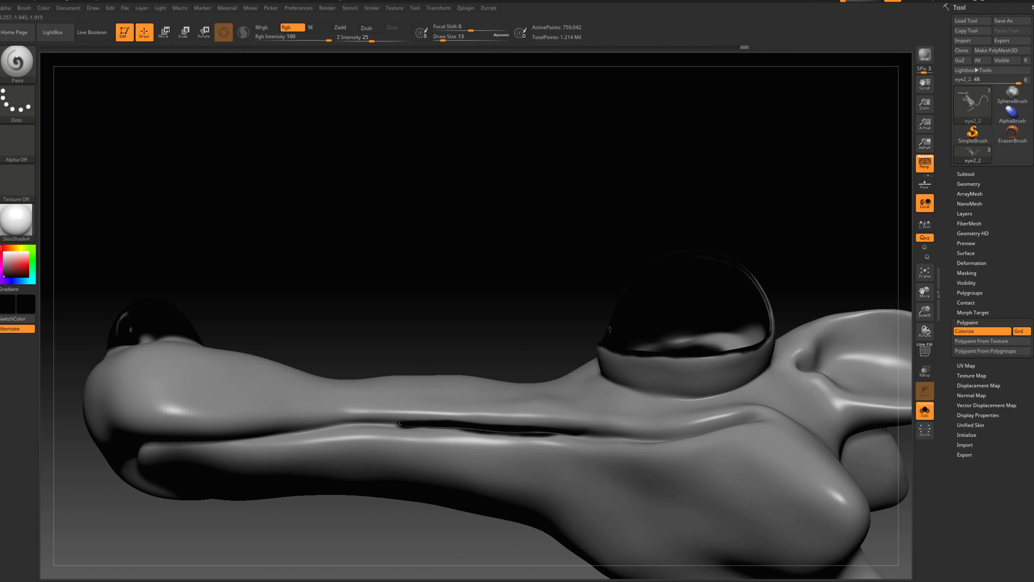
left_click_drag(357, 426, 289, 432)
mouse_move(571, 403)
right_mouse_down("alt")
mouse_move(542, 398)
mouse_move(485, 416)
right_mouse_up("alt")
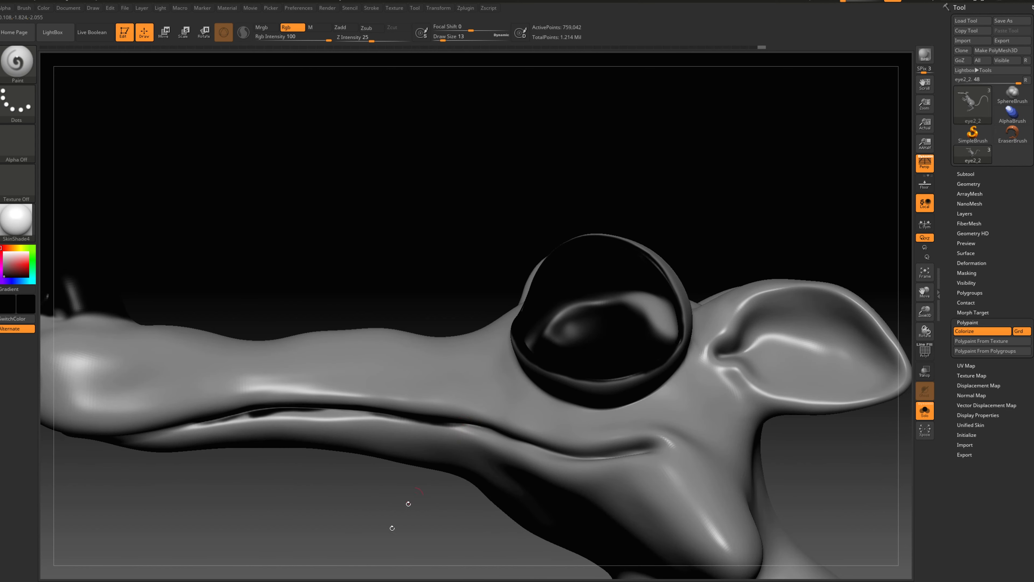
Set the draw size to 14 and extend the black mouth crease back to the corner of the mouth.
left_click_drag(403, 510, 400, 456)
key("s")
left_click_drag(473, 424, 578, 443)
right_click_drag(577, 443, 607, 435)
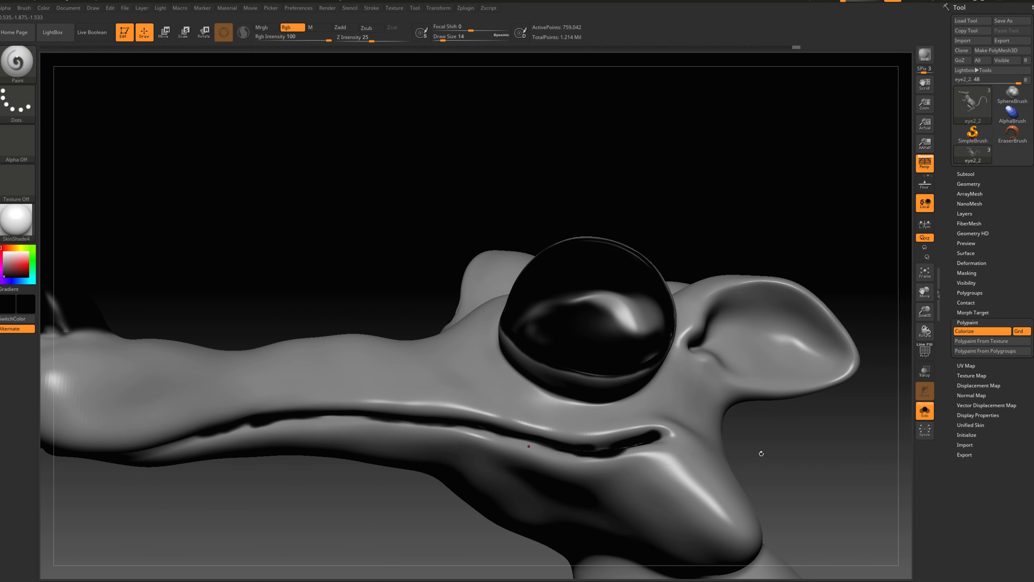
right_click_drag(606, 453, 603, 450)
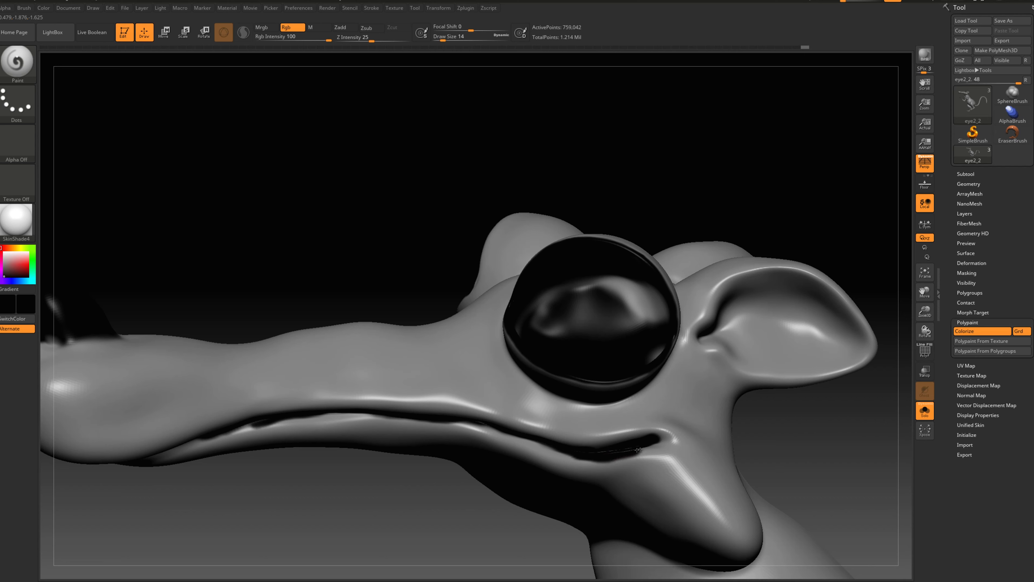
right_click_drag(579, 446, 570, 455)
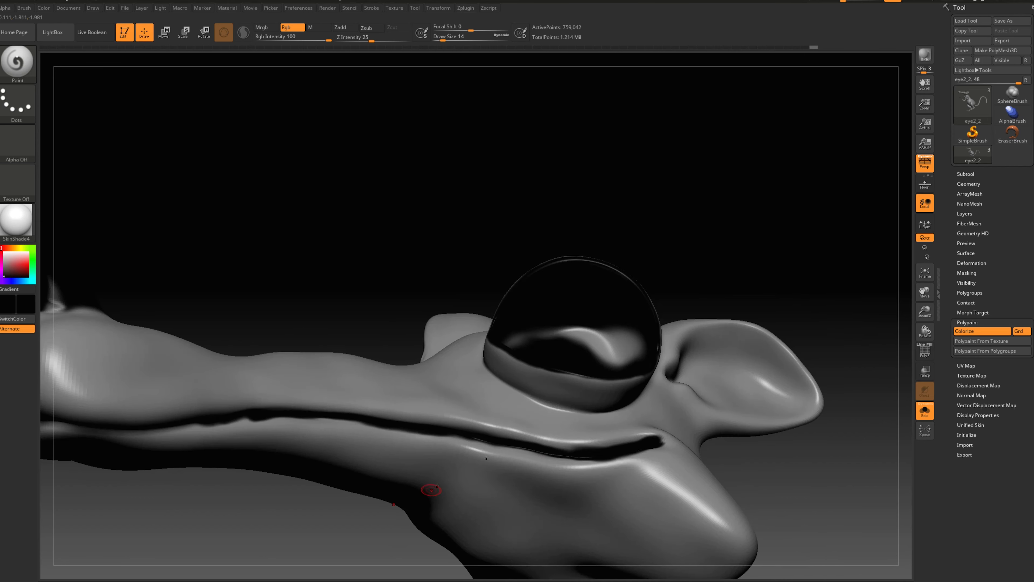
left_click_drag(526, 444, 576, 447)
Continue the black mouth crease forward and around the tip of the lower jaw.
mouse_move(325, 285)
right_mouse_down("alt")
mouse_move(577, 243)
mouse_move(529, 279)
right_mouse_up("alt")
right_click_drag(374, 466, 424, 470, "alt")
left_click_drag(501, 403, 474, 397)
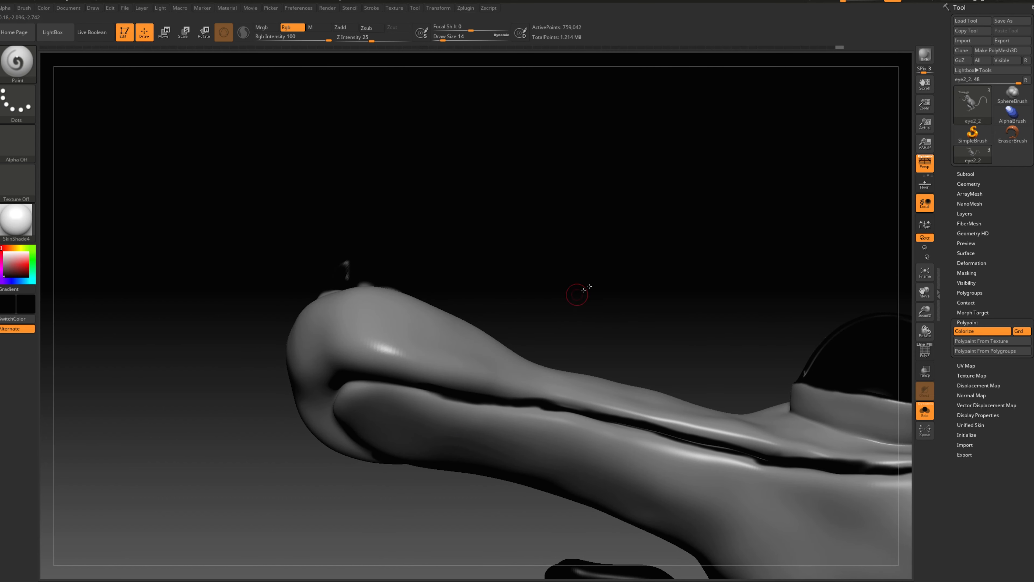
left_click_drag(584, 290, 611, 287)
mouse_move(458, 383)
left_mouse_down()
mouse_move(397, 369)
mouse_move(347, 389)
left_mouse_up()
left_click_drag(519, 289, 431, 323)
left_click_drag(341, 395, 349, 464)
Choose a light colour, set the draw size to 18 and clean the black edge around the lower jaw's tip.
right_click_drag(438, 343, 430, 279, "alt")
left_click(22, 263)
left_click_drag(22, 263, 4, 253)
key("s")
left_click_drag(287, 337, 293, 337)
mouse_move(397, 269)
left_mouse_down()
mouse_move(311, 384)
mouse_move(331, 410)
mouse_move(305, 348)
mouse_move(372, 294)
left_mouse_up()
key("s")
right_click_drag(372, 294, 423, 286)
key("ctrl+z")
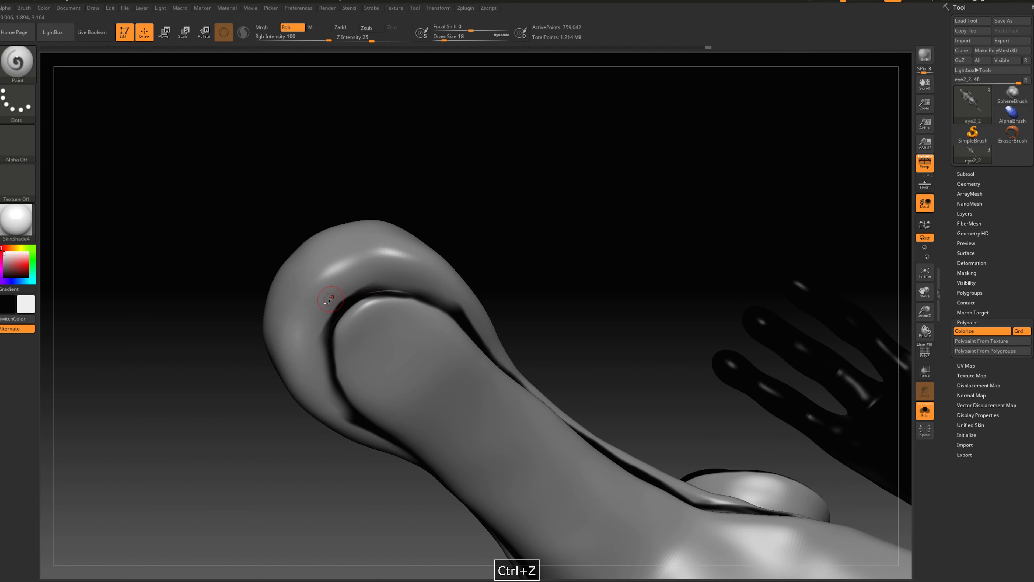
mouse_move(342, 304)
left_mouse_down()
mouse_move(326, 359)
mouse_move(335, 400)
mouse_move(367, 428)
left_mouse_up()
left_click_drag(361, 465, 300, 370, "alt")
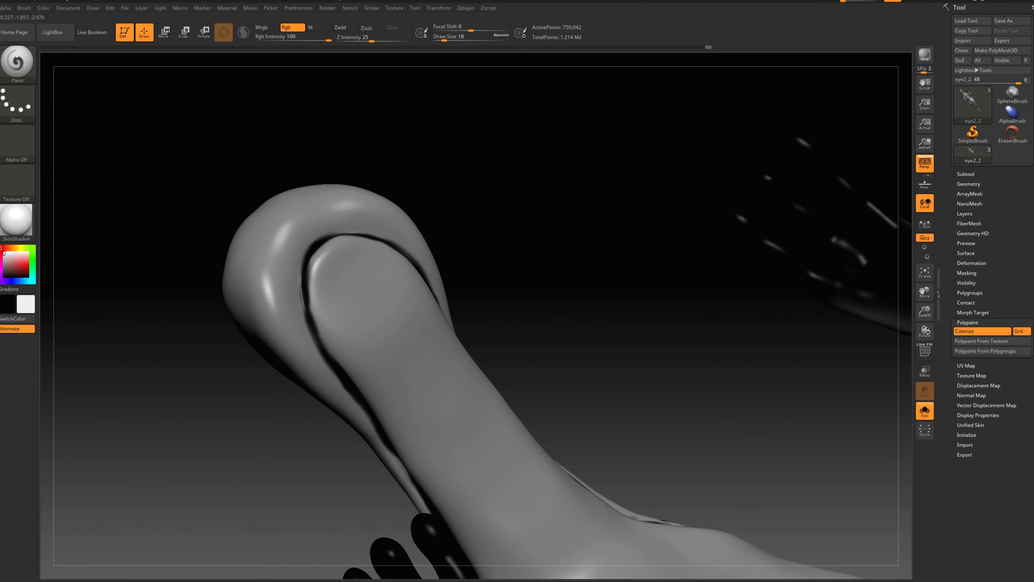
Undo the last light stroke on the opposite side, touch up the mouth crease in black and switch back to white.
left_click_drag(547, 289, 402, 347)
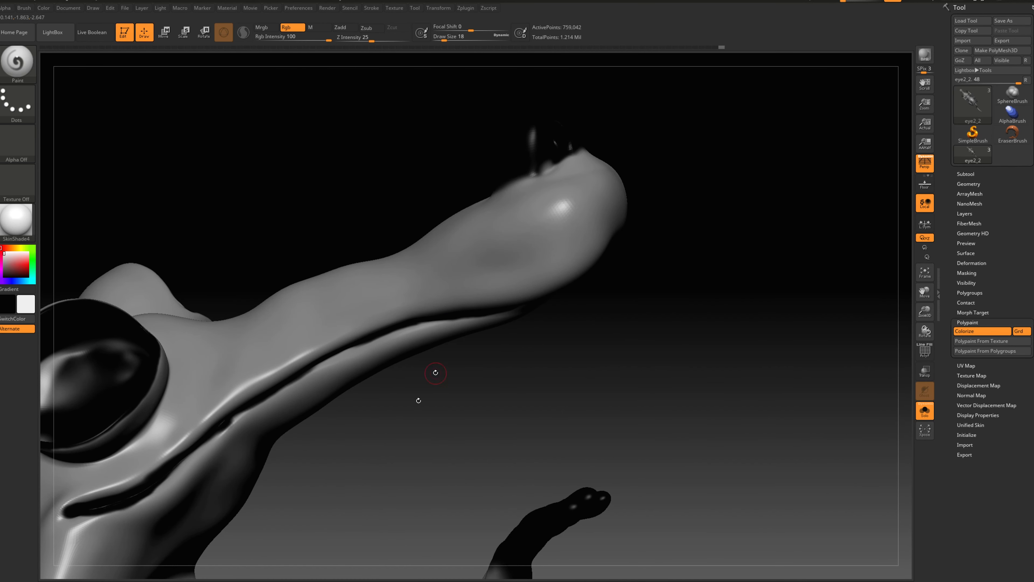
left_click_drag(447, 350, 311, 385, "alt")
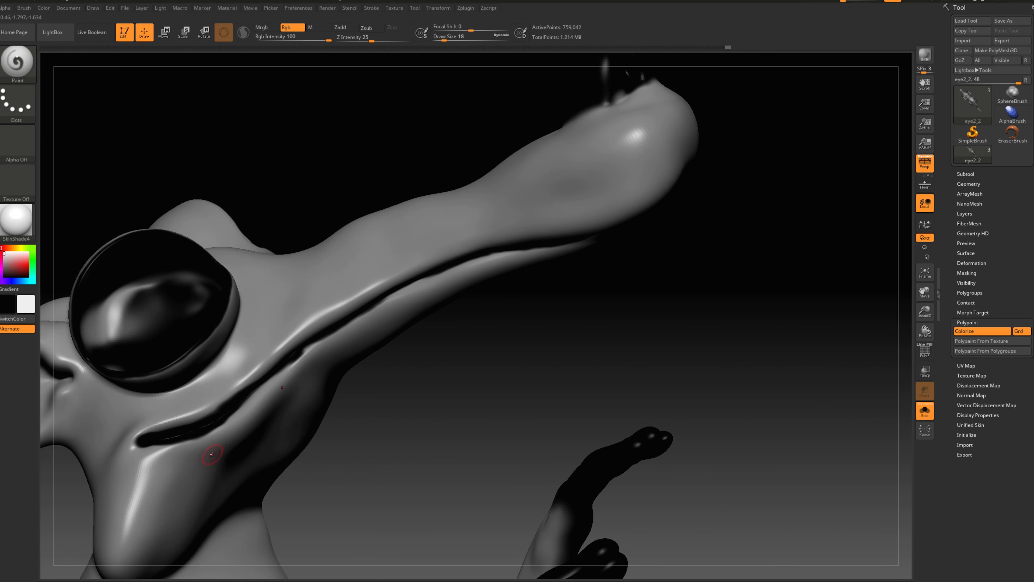
key("ctrl+z")
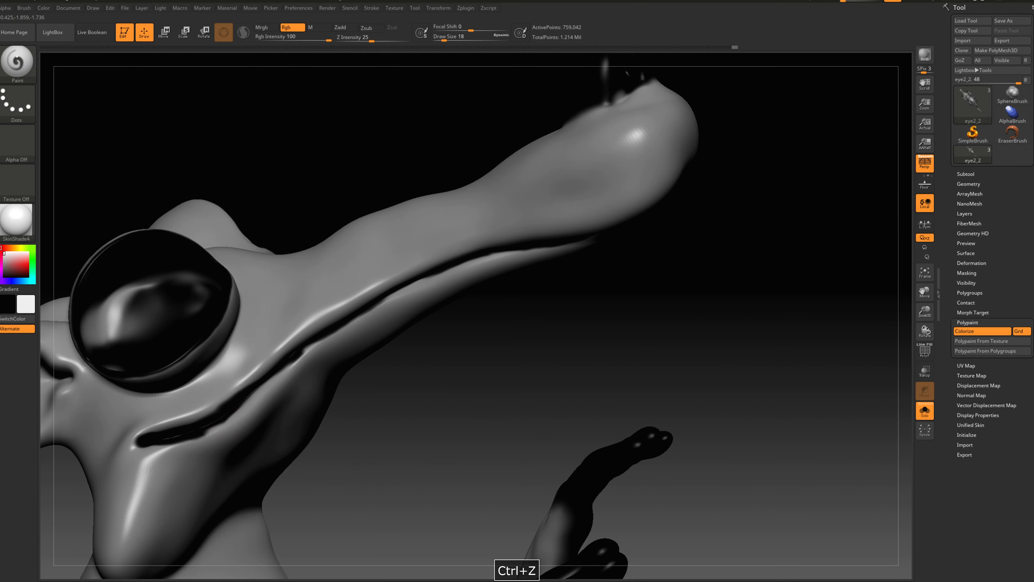
left_click(5, 277)
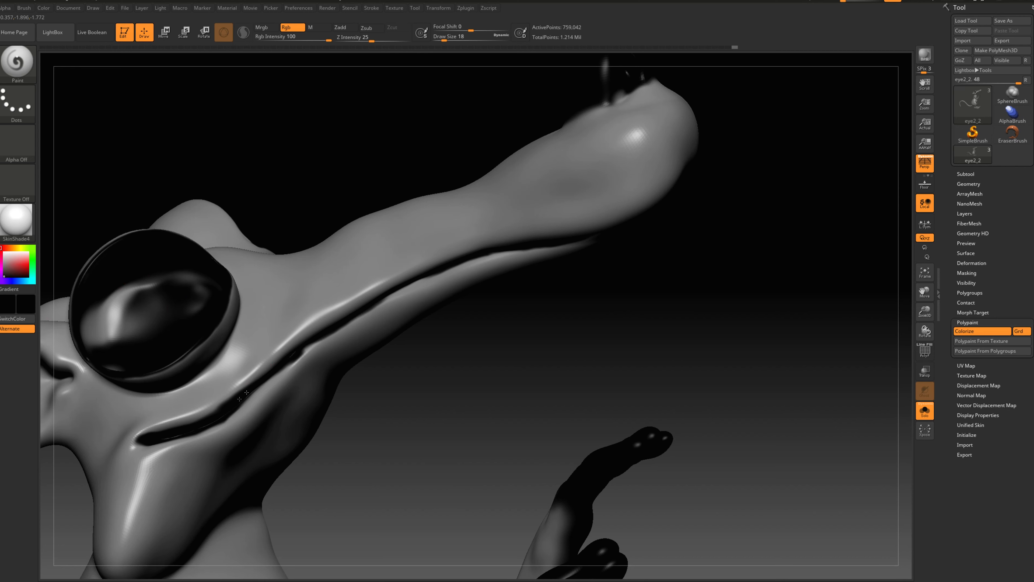
mouse_move(245, 376)
left_mouse_down()
mouse_move(324, 338)
mouse_move(371, 298)
left_mouse_up()
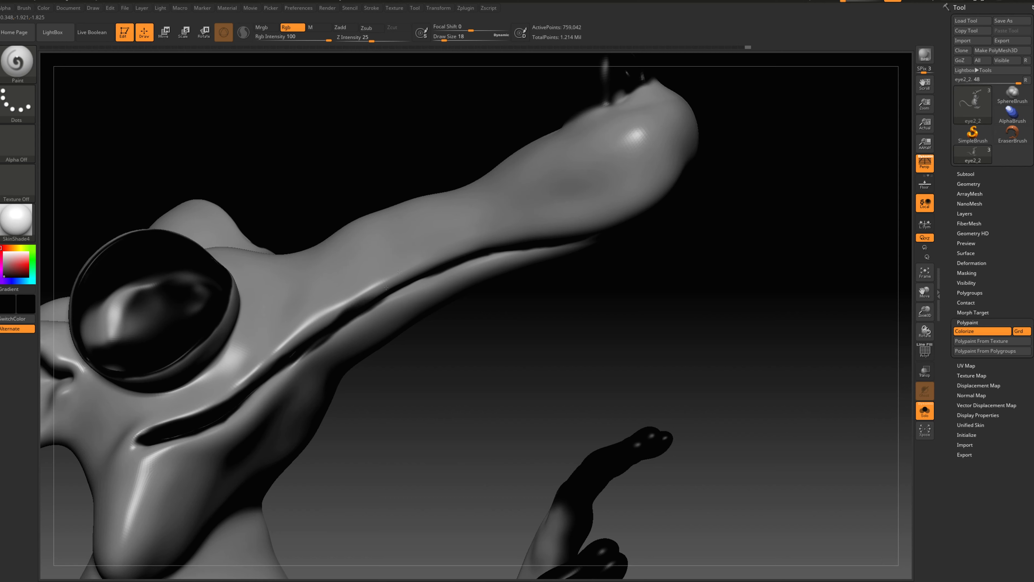
left_click(4, 252)
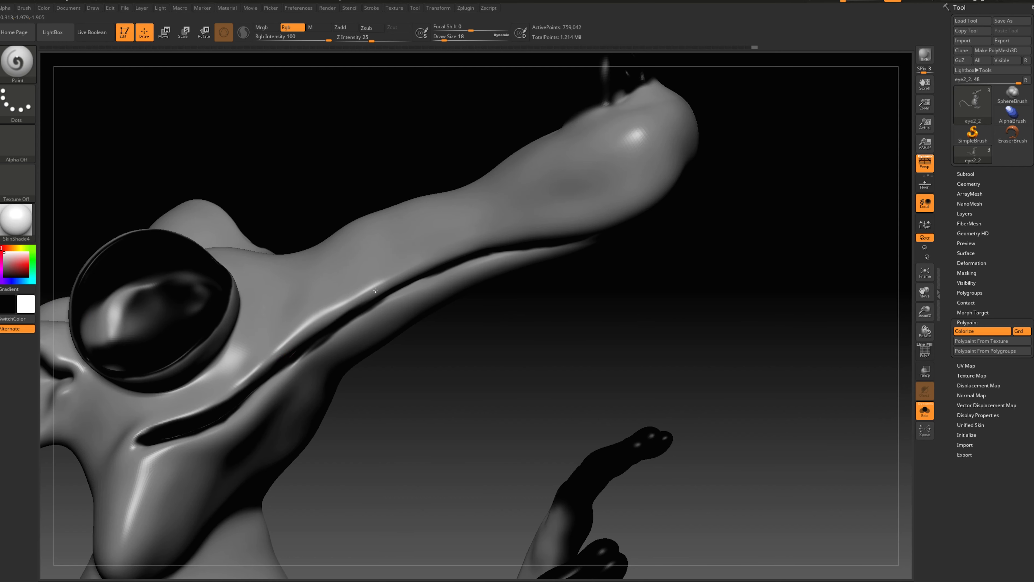
Choose black and touch up the mouth crease along the snout and lower jaw.
left_click_drag(380, 400, 363, 322)
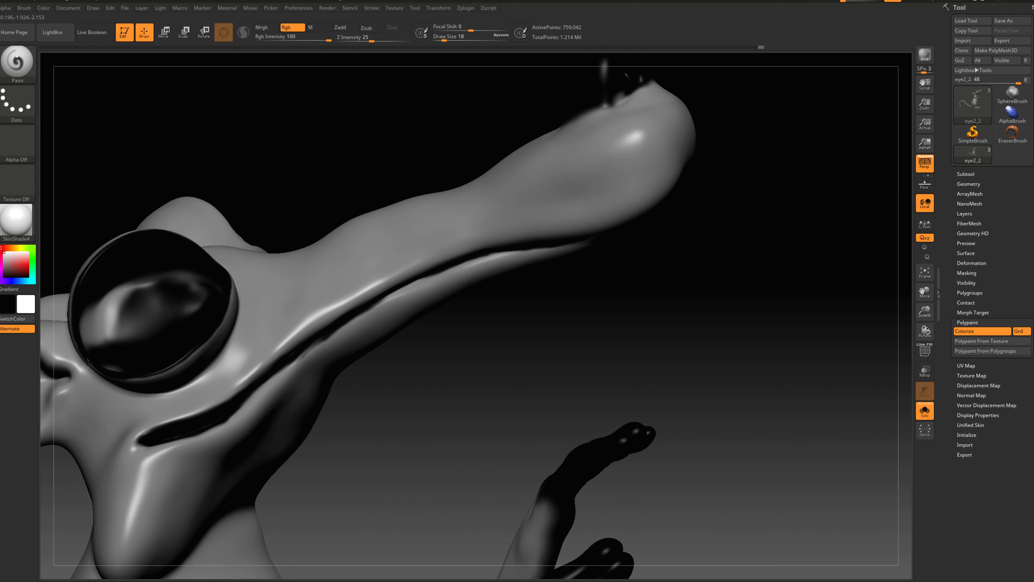
left_click_drag(4, 251, 3, 277)
left_click_drag(434, 397, 448, 361)
left_click_drag(378, 299, 462, 265)
mouse_move(492, 292)
left_mouse_down()
mouse_move(459, 332)
mouse_move(434, 323)
left_mouse_up()
left_click_drag(438, 278, 533, 249)
Switch back to white and undo the last stroke beside the mouth crease.
left_click(4, 252)
left_click_drag(409, 411, 438, 352)
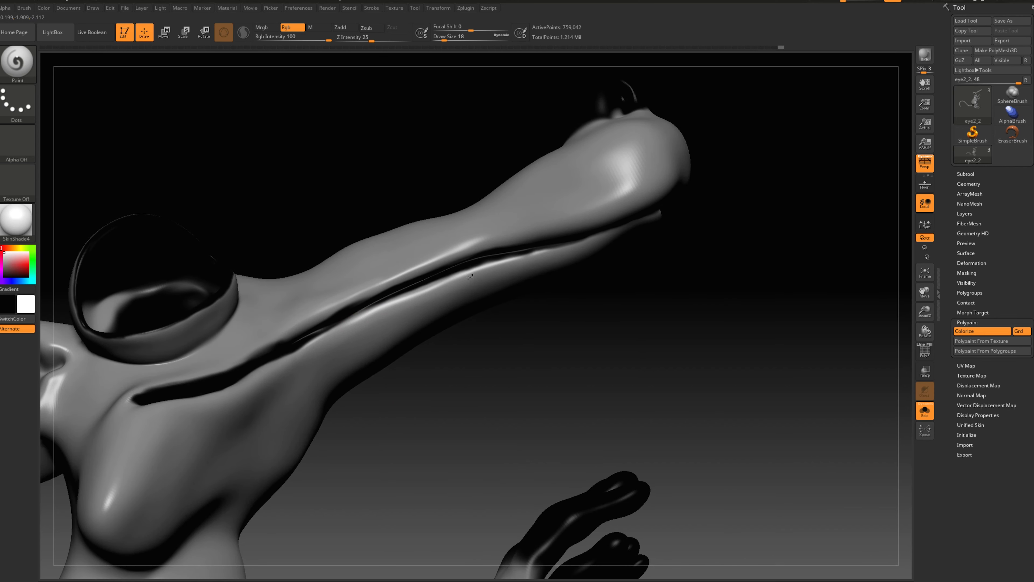
key("ctrl+z")
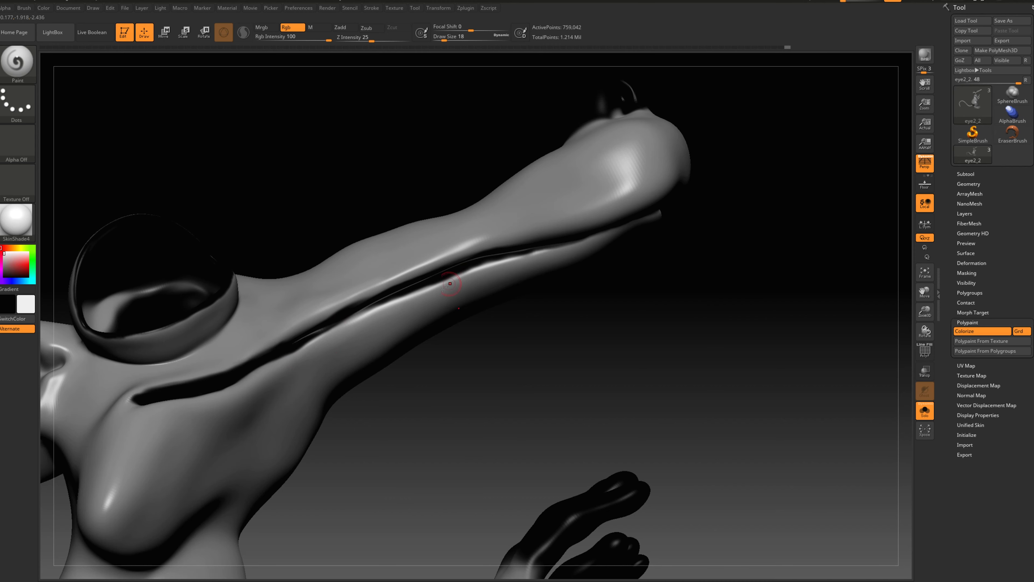
Create a texture map from the rat's polypaint and clone it into the texture library.
left_click_drag(755, 301, 765, 403, "alt")
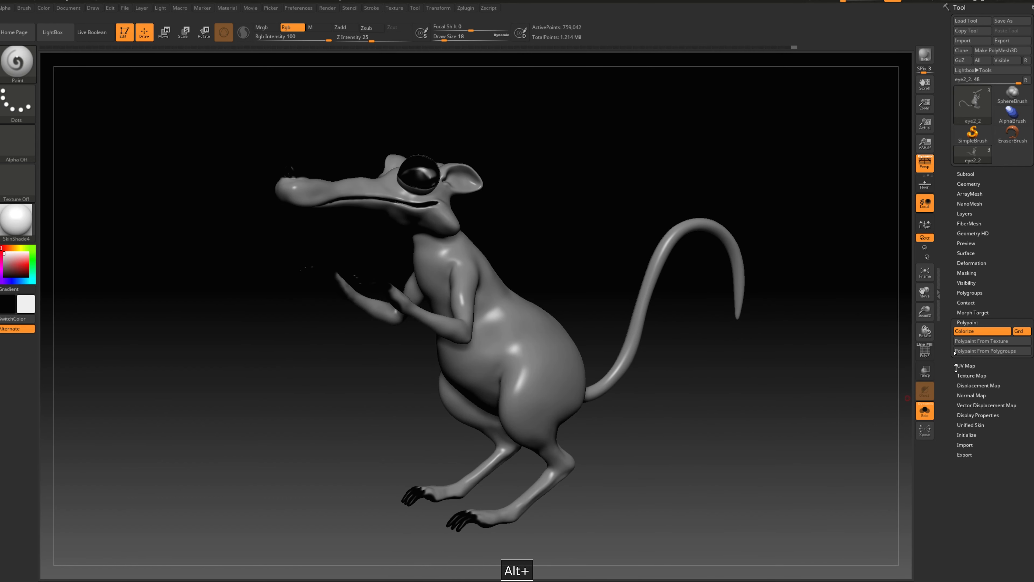
left_click(975, 375)
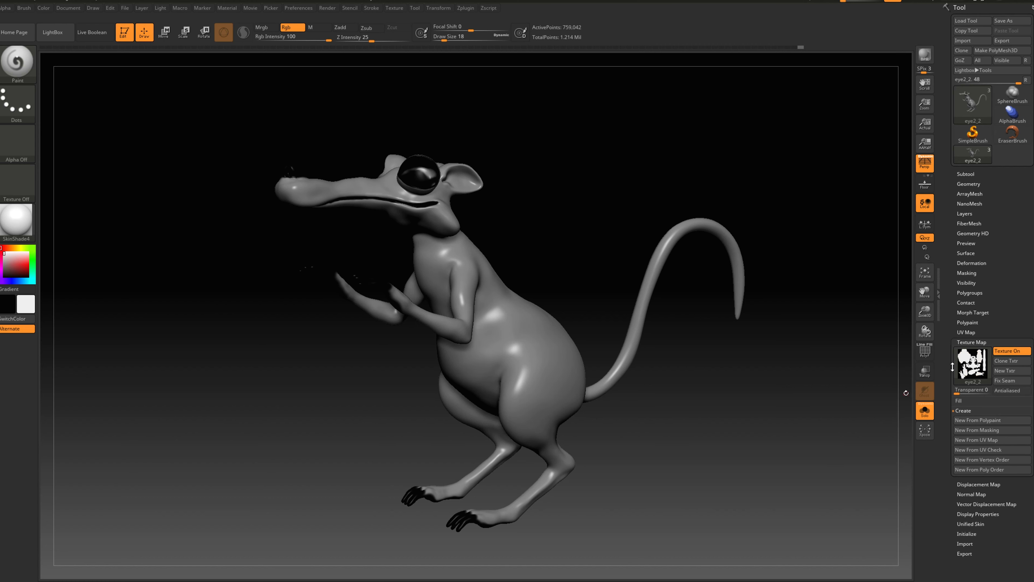
left_click(1010, 350)
left_click(1005, 362)
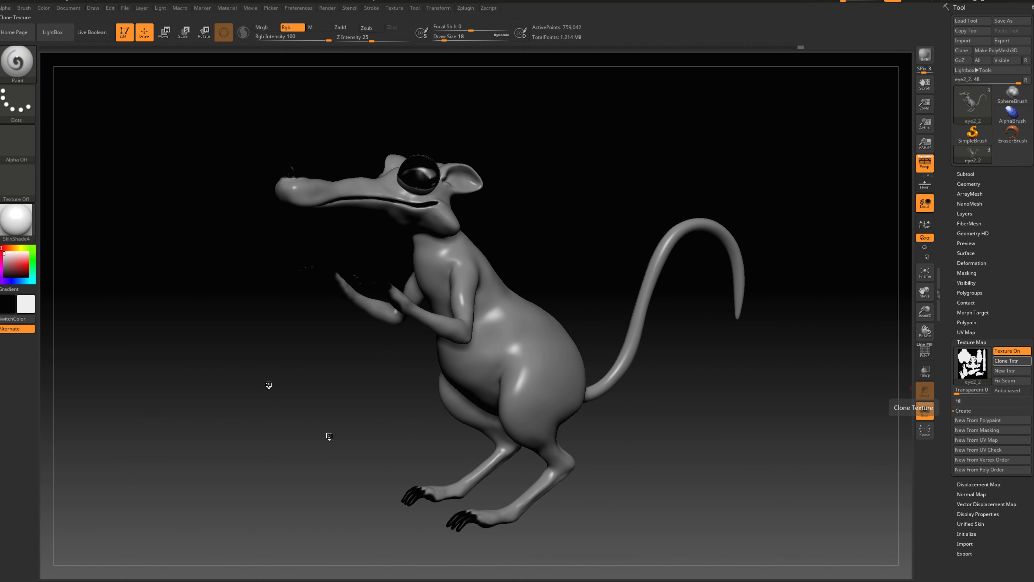
Start exporting the cloned texture into the MAPS folder and set the file type to JPEG.
left_click(22, 182)
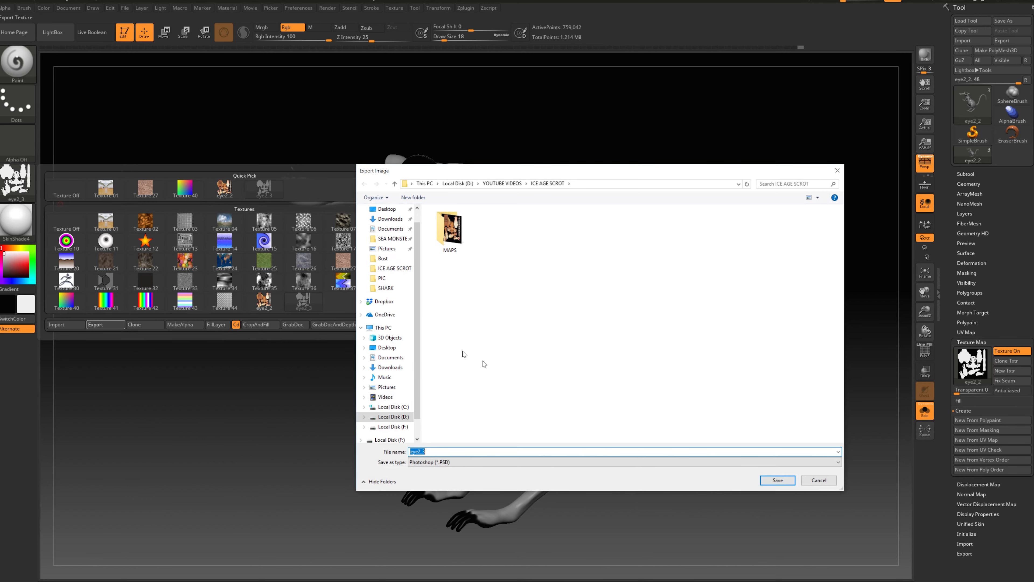
double_click(450, 231)
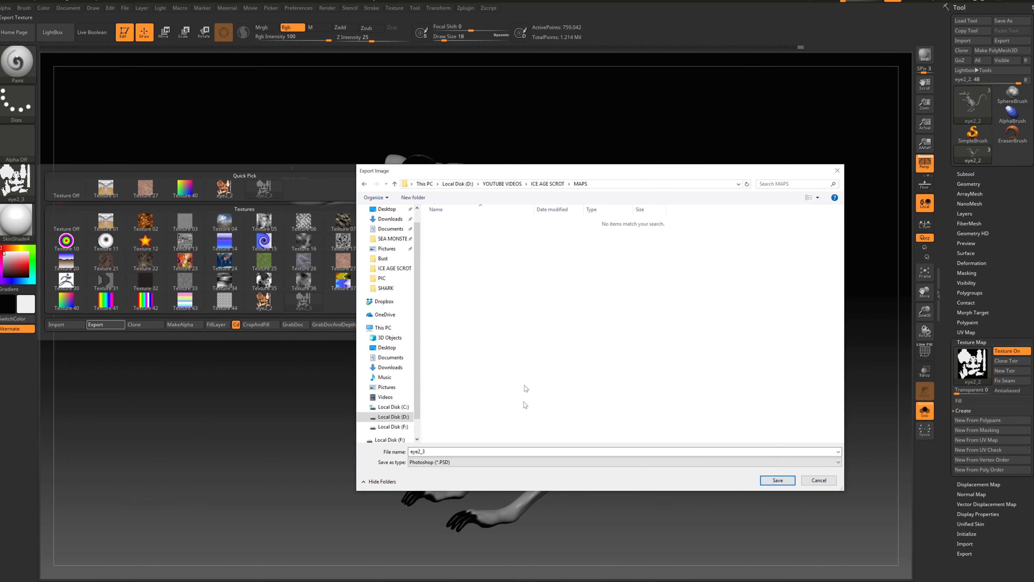
left_click(488, 462)
left_click(446, 474)
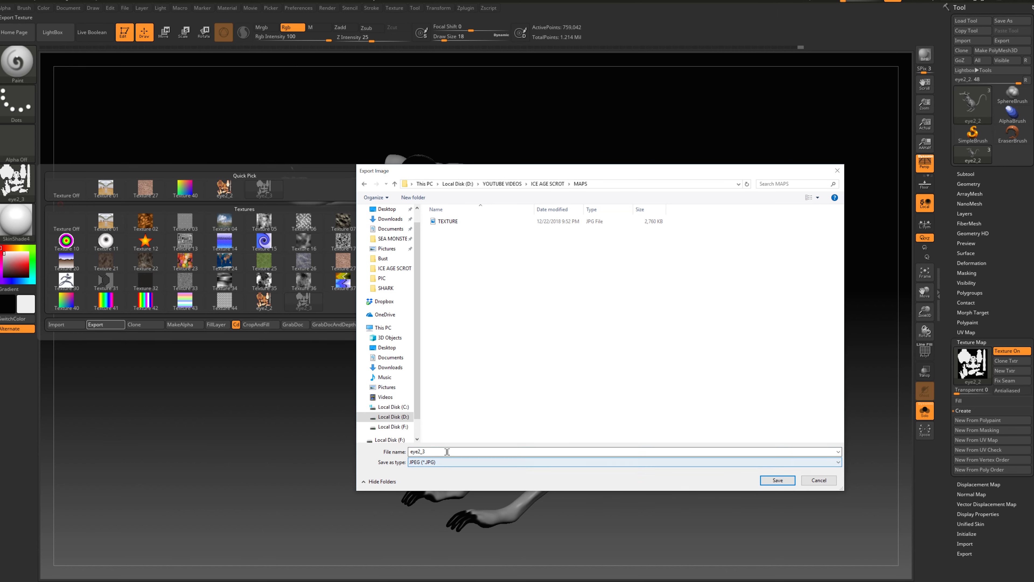
Name the exported texture file Distribution Map, save it and accept the image export settings.
key("Caps_Lock")
type("D")
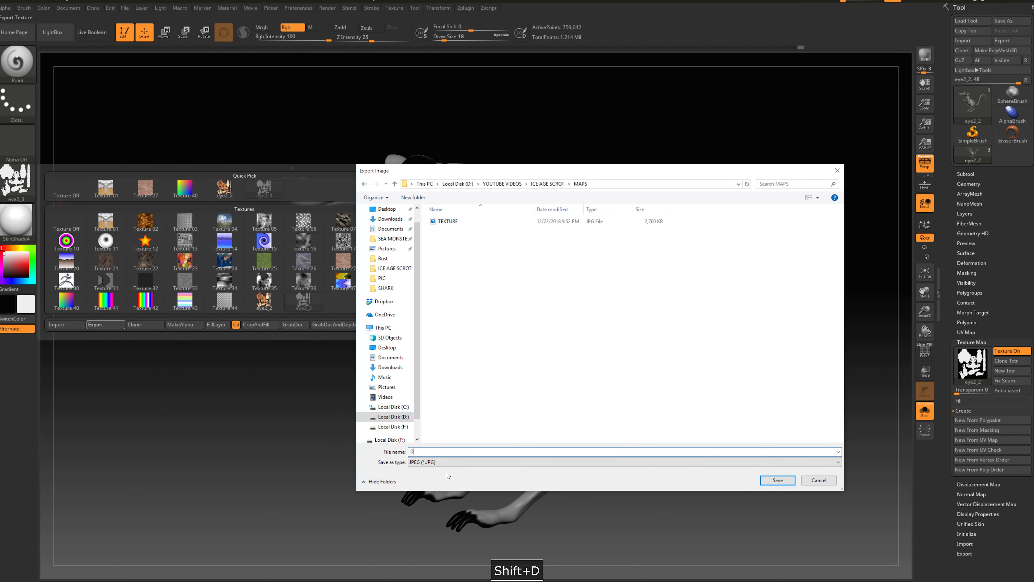
type("isI")
key("BackSpace")
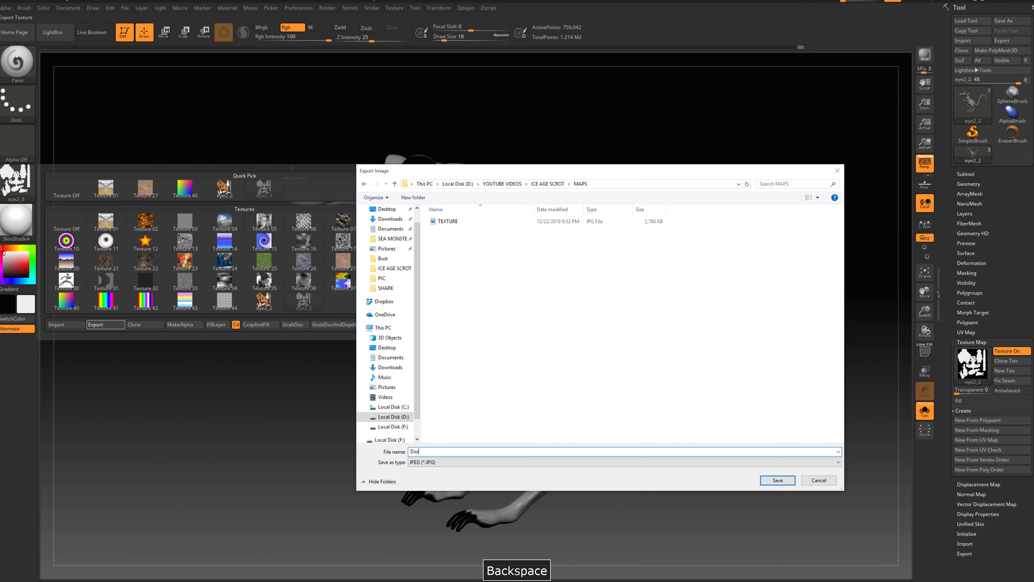
type("is")
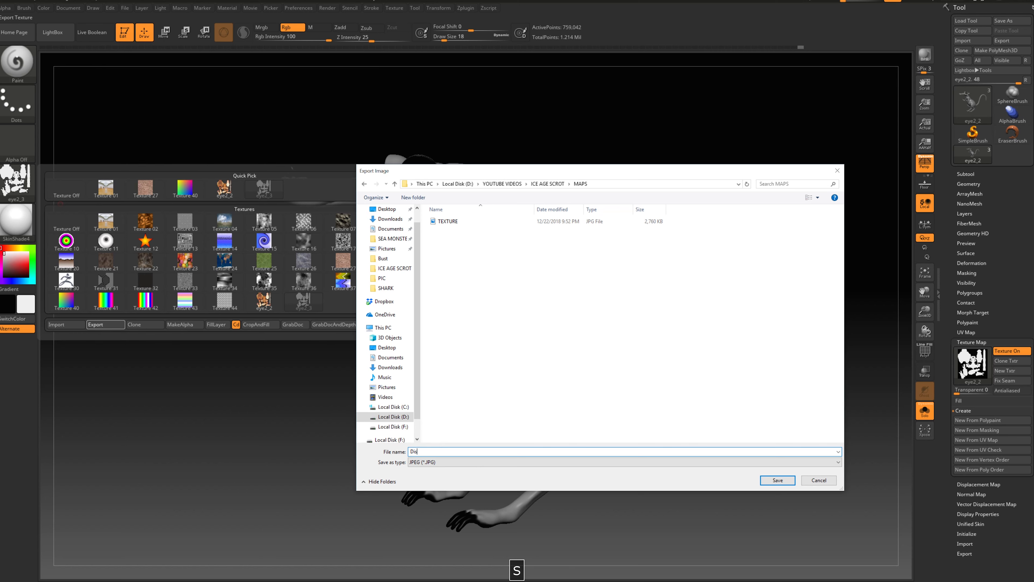
type("tribution Map")
key("Return")
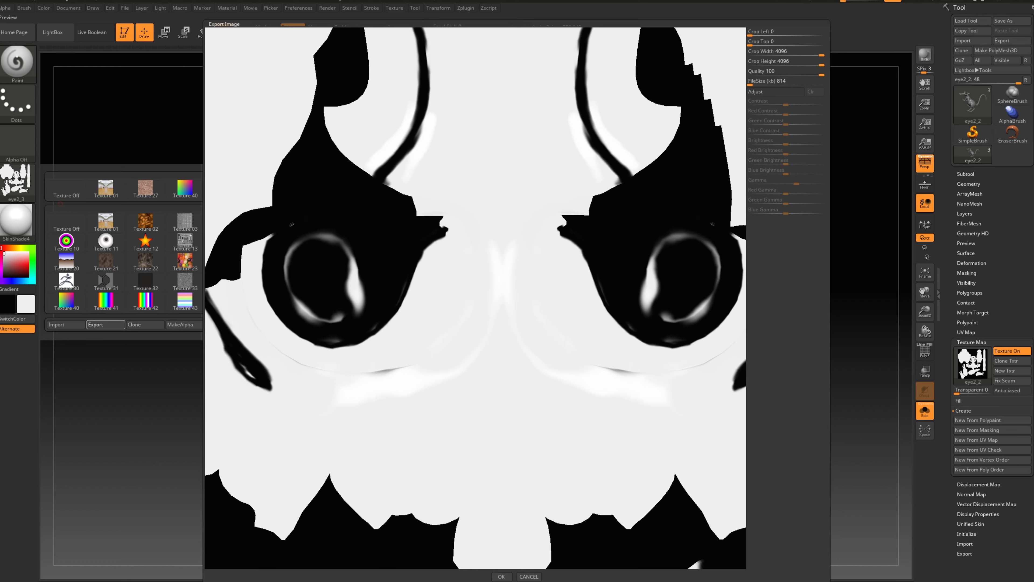
left_click(501, 576)
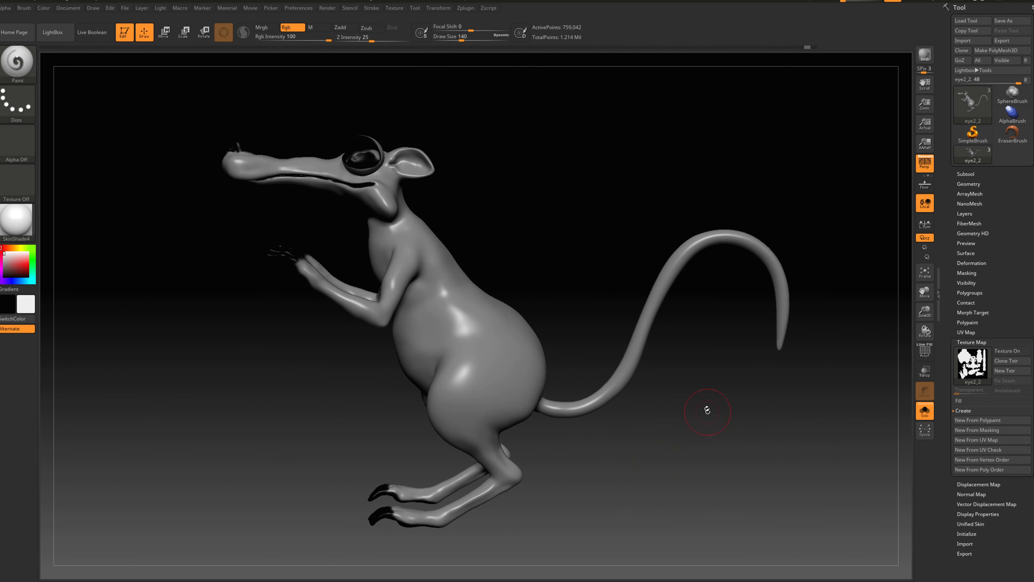
Fill the whole rat with the current light colour, covering the black polypaint.
mouse_move(706, 409)
left_mouse_down()
mouse_move(767, 473)
mouse_move(699, 440)
mouse_move(718, 462)
mouse_move(727, 451)
mouse_move(710, 449)
left_mouse_up()
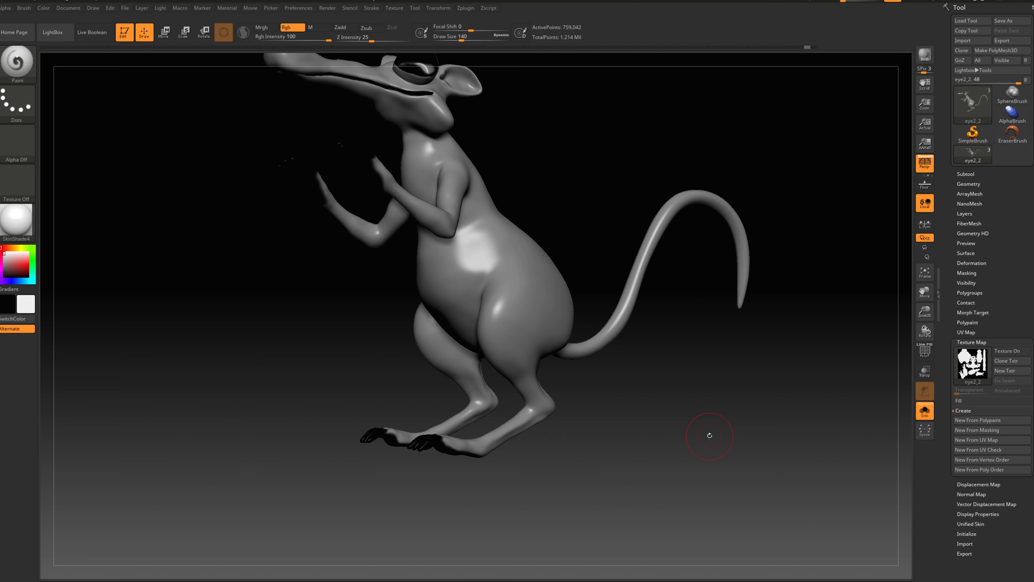
left_click_drag(710, 432, 598, 455)
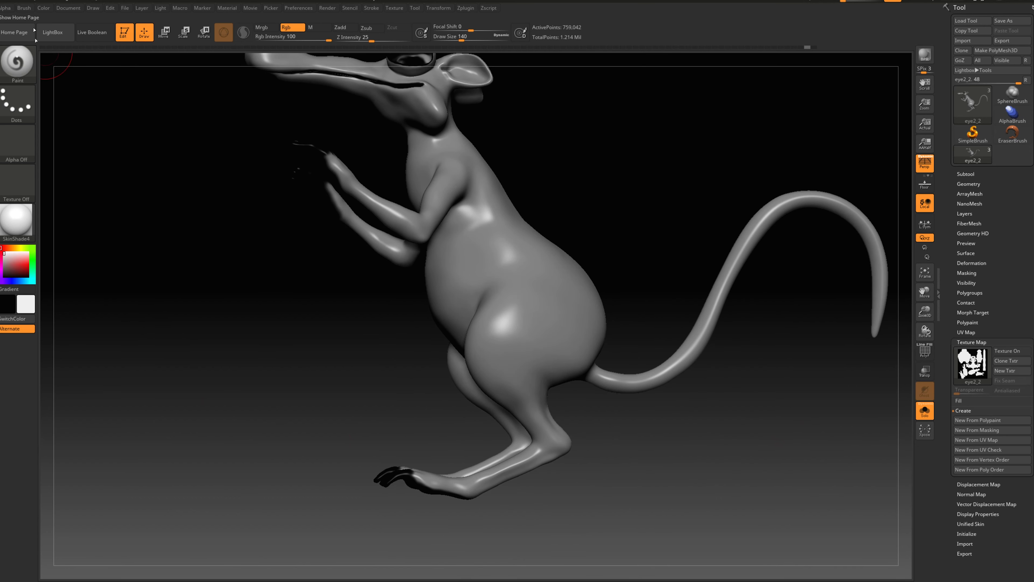
left_click(43, 12)
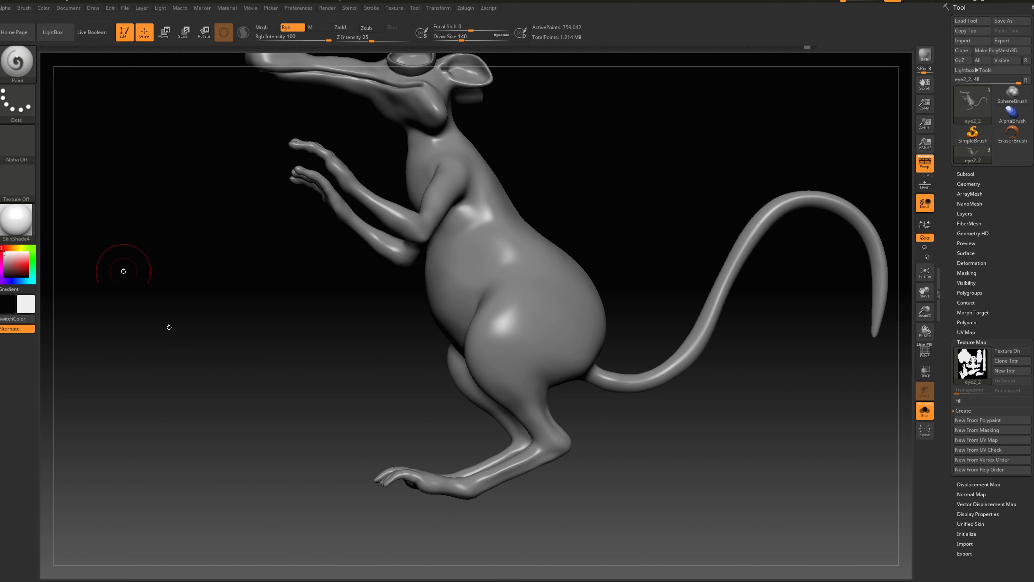
left_click_drag(630, 452, 639, 478)
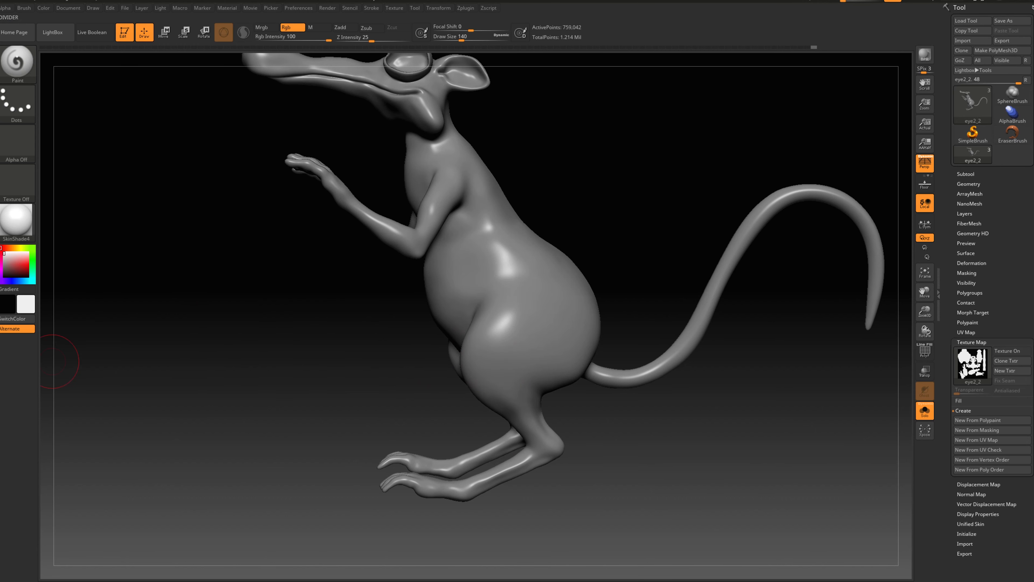
Choose a dark grey, enlarge the draw size and paint over the rat's feet.
left_click_drag(214, 321, 236, 337, "alt")
left_click_drag(12, 263, 3, 271)
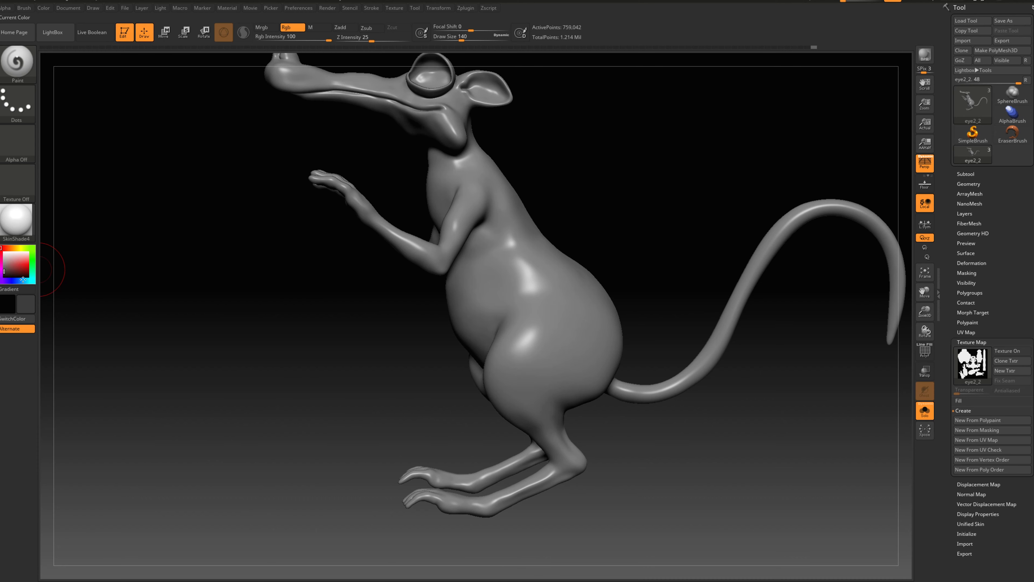
left_click_drag(602, 546, 582, 470, "alt")
key("s")
key("s")
mouse_move(540, 432)
left_mouse_down()
mouse_move(554, 421)
mouse_move(495, 443)
mouse_move(428, 439)
left_mouse_up()
right_click_drag(428, 439, 439, 433)
left_click_drag(439, 433, 455, 434)
left_click_drag(515, 462, 579, 456)
Continue the dark grey paint up from the feet over the rat's heels and lower legs.
left_click(520, 406)
mouse_move(431, 412)
left_mouse_down()
mouse_move(504, 451)
mouse_move(468, 420)
mouse_move(481, 405)
mouse_move(514, 405)
left_mouse_up()
mouse_move(442, 400)
left_mouse_down()
mouse_move(462, 342)
mouse_move(434, 437)
mouse_move(456, 465)
left_mouse_up()
mouse_move(489, 445)
left_mouse_down()
mouse_move(543, 425)
mouse_move(455, 414)
mouse_move(407, 394)
left_mouse_up()
left_click_drag(346, 370, 428, 463)
mouse_move(482, 402)
left_mouse_down()
mouse_move(574, 412)
mouse_move(569, 445)
mouse_move(565, 366)
mouse_move(478, 347)
mouse_move(468, 420)
mouse_move(477, 465)
left_mouse_up()
mouse_move(530, 431)
left_mouse_down()
mouse_move(522, 342)
mouse_move(489, 383)
mouse_move(546, 330)
left_mouse_up()
Paint the rat's hands and forearms dark grey with a draw size of 207.
mouse_move(694, 395)
left_mouse_down("alt")
mouse_move(719, 353)
mouse_move(615, 430)
left_mouse_up("alt")
left_click_drag(677, 377, 615, 416)
mouse_move(723, 428)
left_mouse_down("alt")
mouse_move(603, 432)
mouse_move(734, 426)
mouse_move(608, 424)
mouse_move(693, 388)
mouse_move(651, 400)
mouse_move(681, 461)
mouse_move(639, 458)
left_mouse_up("alt")
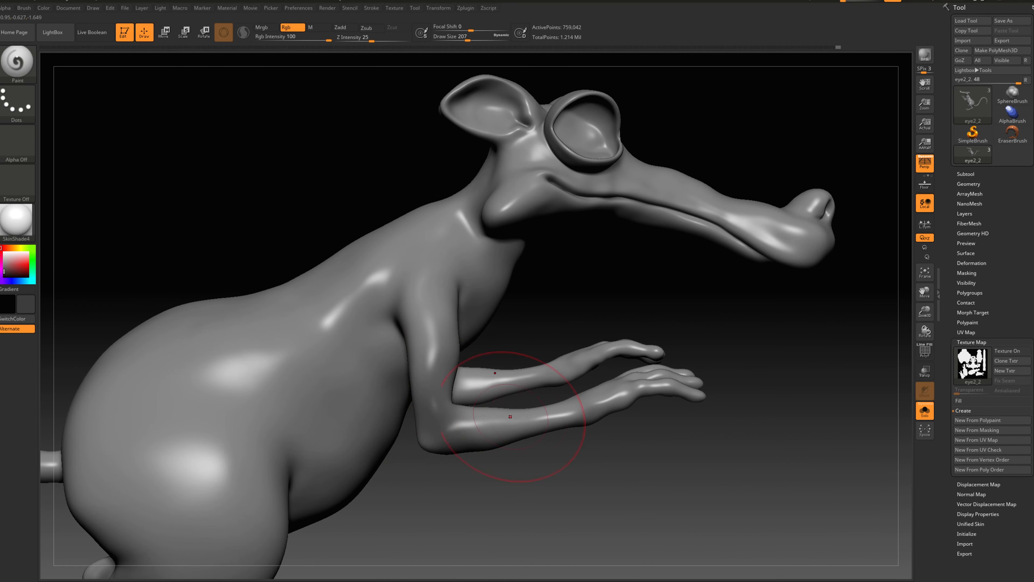
left_click_drag(648, 456, 580, 261)
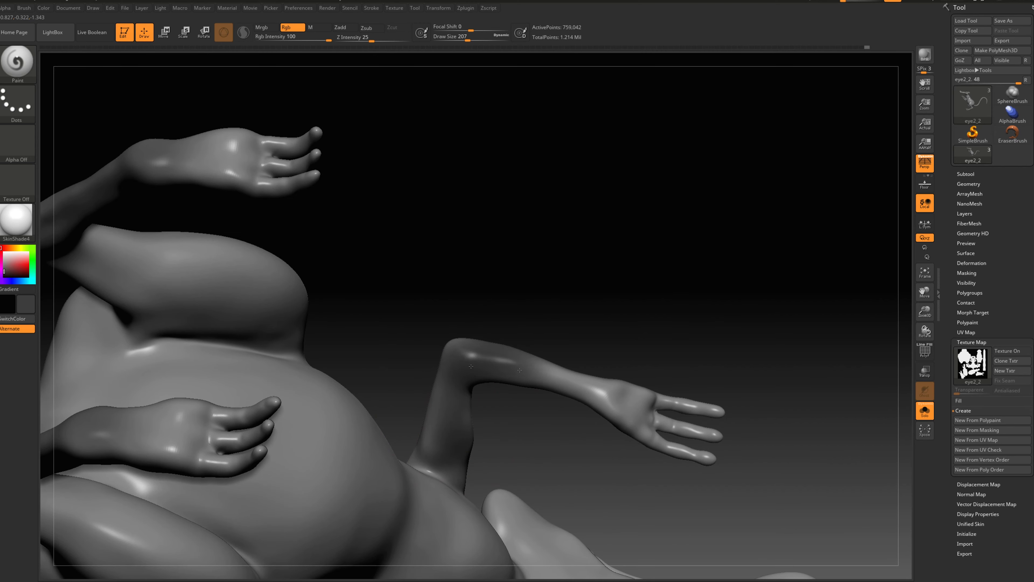
left_click_drag(647, 284, 652, 463)
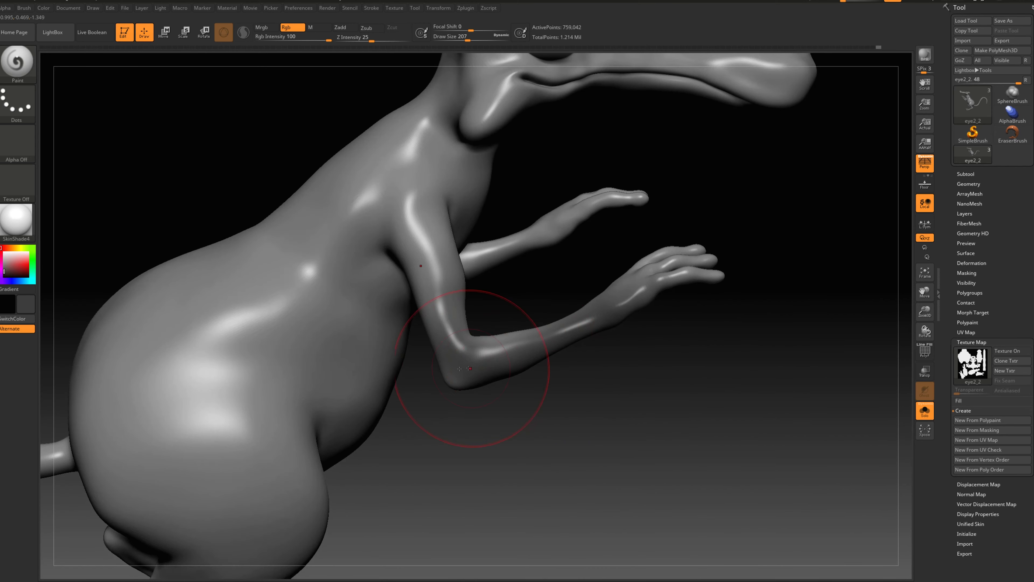
left_click_drag(501, 339, 491, 373, "alt")
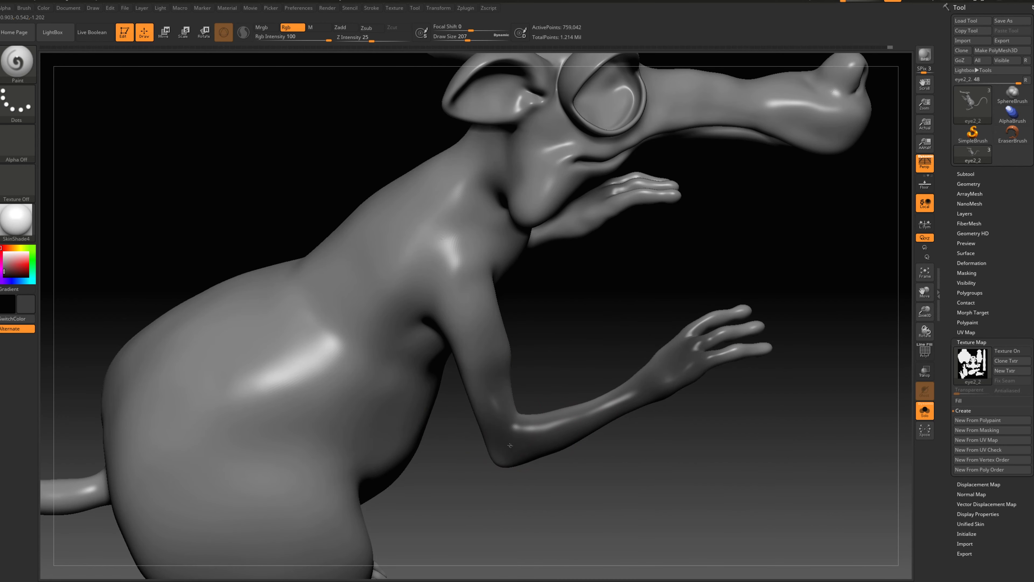
left_click_drag(602, 342, 495, 404)
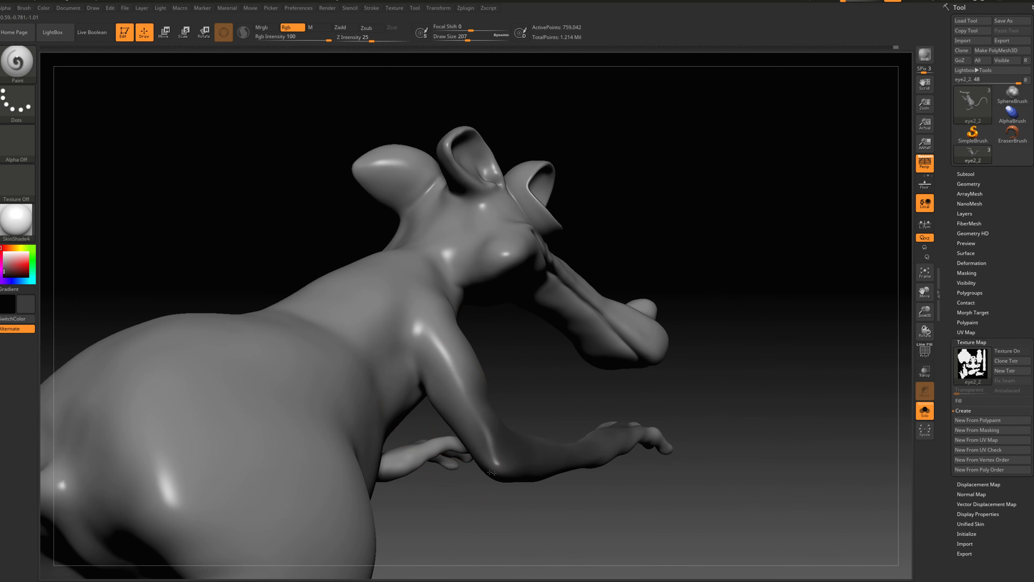
Try extending the dark grey around the elbow and shoulder, and undo the last strokes there.
mouse_move(578, 529)
left_mouse_down()
mouse_move(672, 395)
mouse_move(672, 344)
left_mouse_up()
mouse_move(487, 347)
left_mouse_down()
mouse_move(498, 351)
mouse_move(466, 355)
mouse_move(473, 422)
left_mouse_up()
mouse_move(612, 272)
left_mouse_down()
mouse_move(668, 427)
mouse_move(638, 425)
mouse_move(670, 407)
mouse_move(576, 405)
left_mouse_up()
mouse_move(462, 380)
left_mouse_down()
mouse_move(407, 397)
mouse_move(444, 420)
left_mouse_up()
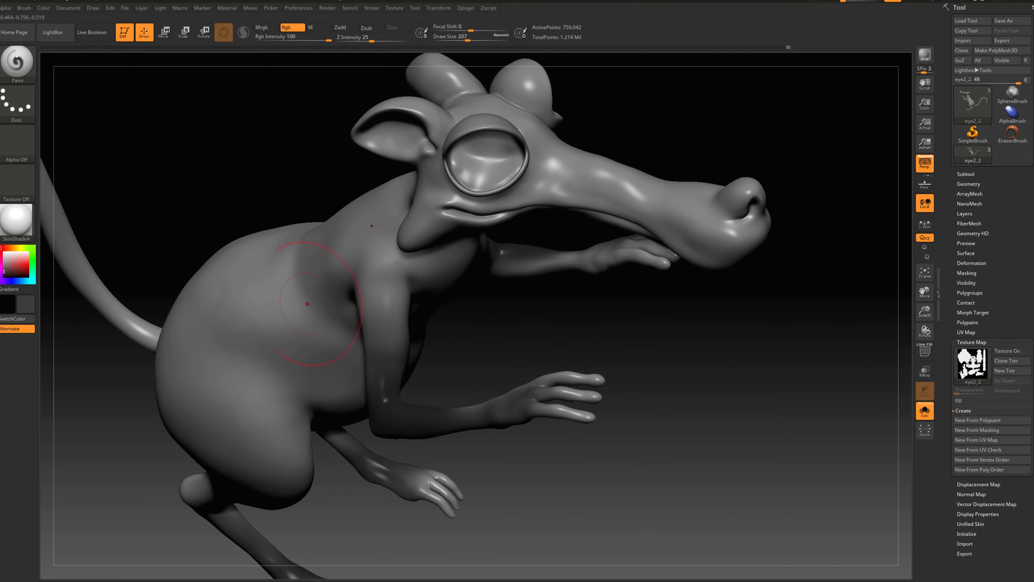
key("ctrl+z")
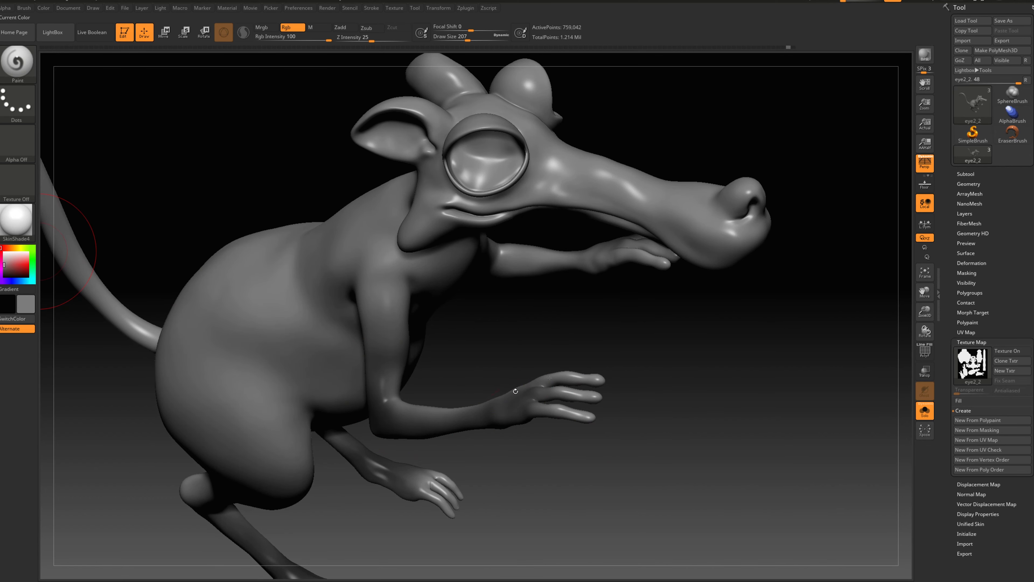
Choose a medium grey and blend the shading along the rat's arms and around the elbows.
left_click_drag(431, 369, 409, 386)
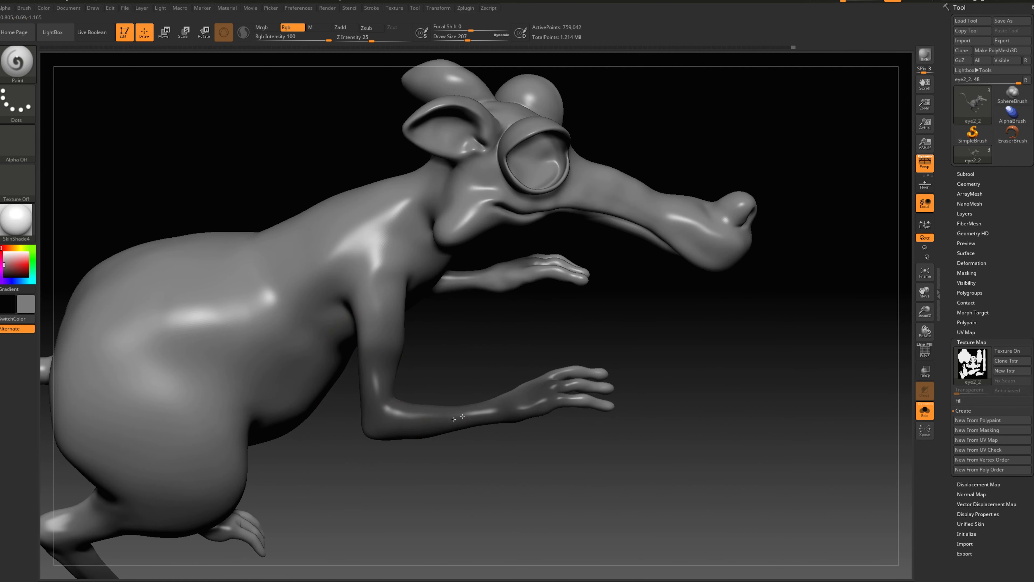
mouse_move(453, 418)
left_mouse_down()
mouse_move(592, 450)
mouse_move(601, 342)
left_mouse_up()
left_click_drag(411, 527, 614, 332, "alt")
left_click_drag(513, 432, 476, 416)
mouse_move(512, 471)
left_mouse_down()
mouse_move(516, 445)
mouse_move(569, 476)
left_mouse_up()
mouse_move(603, 432)
left_mouse_down()
mouse_move(454, 454)
mouse_move(407, 428)
left_mouse_up()
left_click_drag(389, 517, 429, 392, "alt")
mouse_move(514, 377)
left_mouse_down()
mouse_move(501, 397)
mouse_move(529, 408)
mouse_move(600, 358)
mouse_move(550, 475)
mouse_move(618, 358)
mouse_move(583, 397)
mouse_move(627, 463)
mouse_move(696, 423)
mouse_move(616, 420)
mouse_move(662, 381)
mouse_move(721, 246)
mouse_move(665, 323)
left_mouse_up()
Set the draw size to 74 and shade the inside of the rat's ear with medium grey.
key("s")
left_click_drag(476, 448, 481, 448)
right_click_drag(489, 432, 526, 366, "alt")
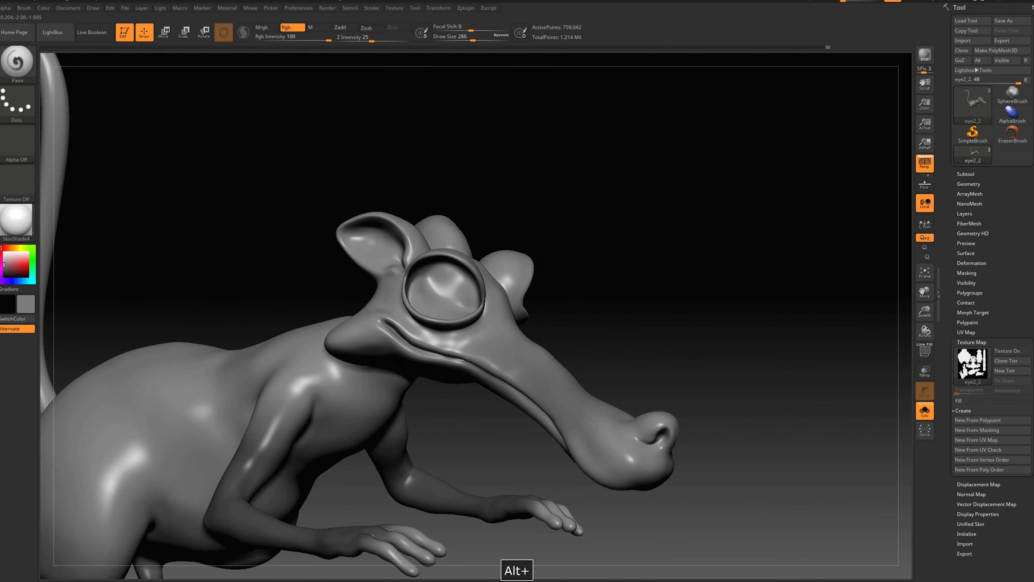
mouse_move(651, 311)
left_mouse_down()
mouse_move(619, 284)
mouse_move(758, 412)
left_mouse_up()
key("s")
left_click_drag(450, 380, 432, 380)
left_click_drag(547, 262, 498, 339)
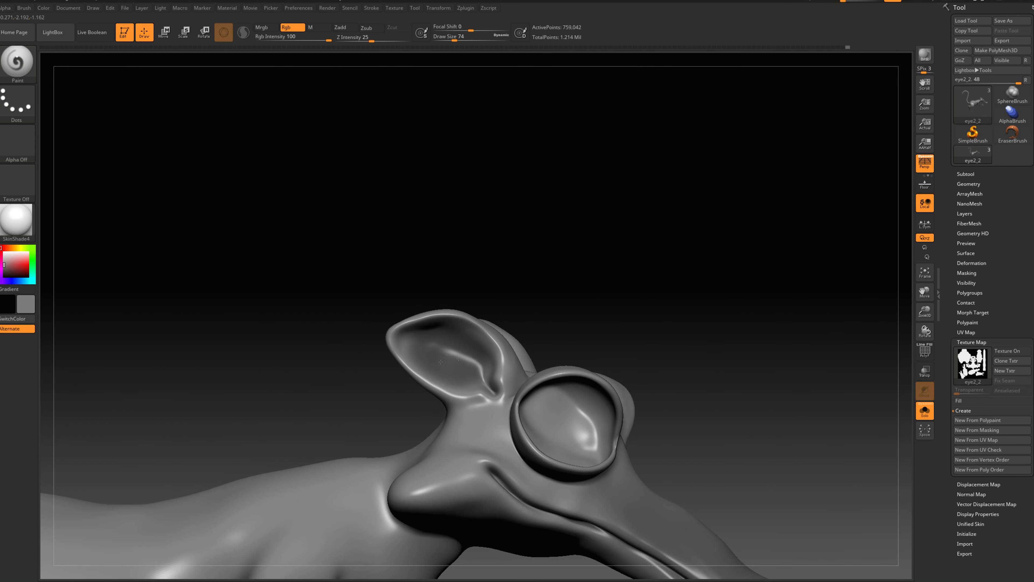
mouse_move(446, 330)
left_mouse_down()
mouse_move(554, 296)
mouse_move(460, 374)
mouse_move(469, 374)
left_mouse_up()
Set the draw size to 154 and shade the backs of both ears with medium grey.
key("s")
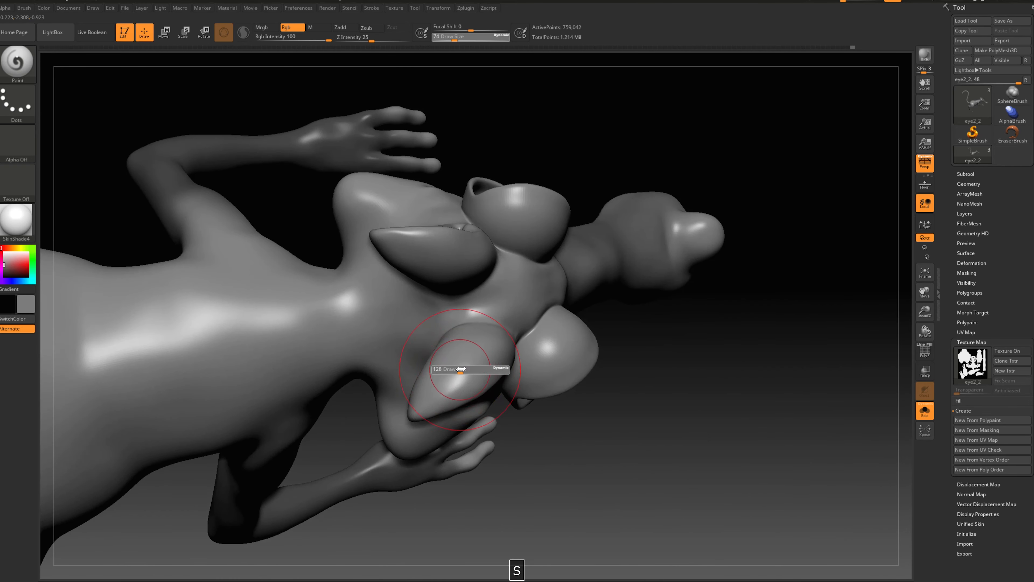
left_click_drag(493, 425, 458, 353)
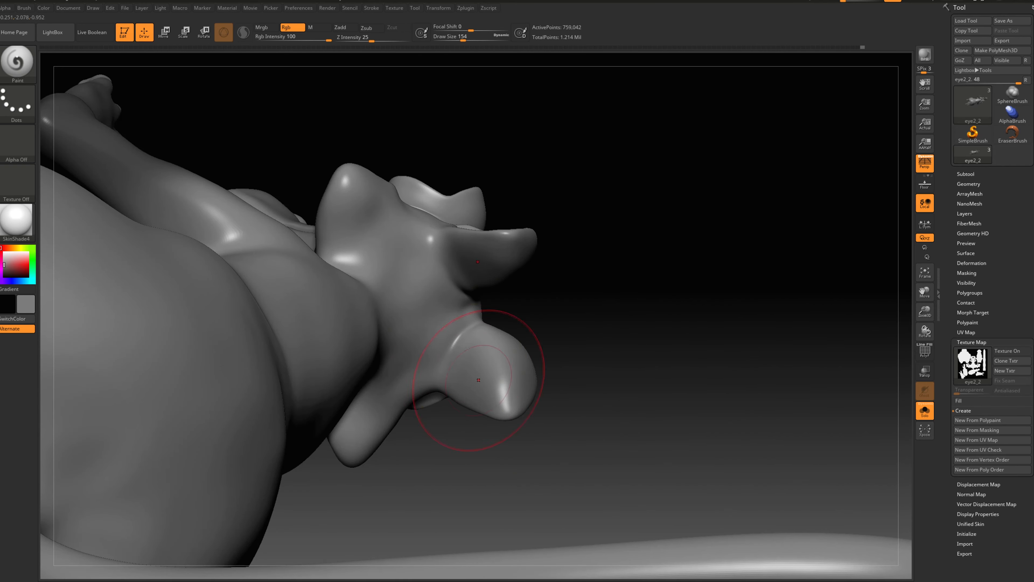
left_click_drag(555, 402, 457, 384)
left_click_drag(749, 334, 474, 289, "alt")
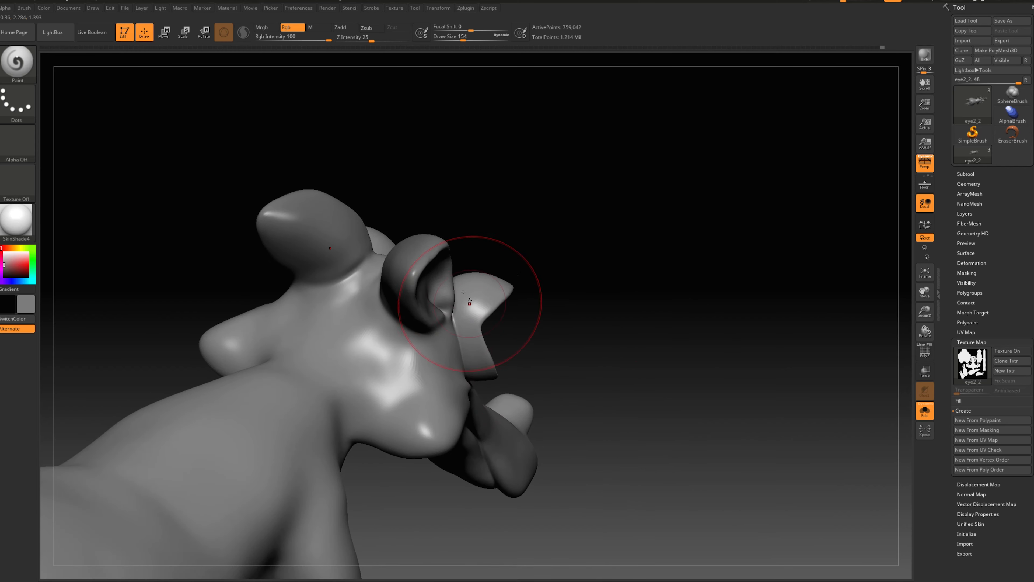
mouse_move(649, 347)
left_mouse_down()
mouse_move(633, 308)
mouse_move(589, 429)
mouse_move(686, 340)
mouse_move(664, 384)
mouse_move(464, 424)
mouse_move(467, 448)
mouse_move(473, 250)
mouse_move(482, 255)
left_mouse_up()
Set the draw size to 182 and create a new texture map from the grey-shaded polypaint.
key("s")
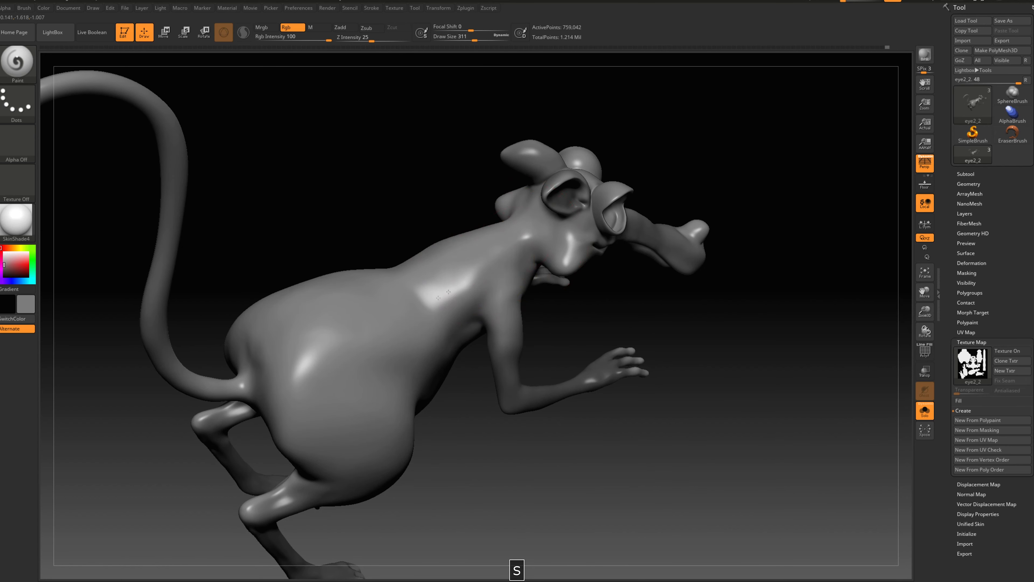
mouse_move(553, 489)
left_mouse_down()
mouse_move(499, 485)
mouse_move(631, 457)
mouse_move(587, 434)
left_mouse_up()
key("s")
mouse_move(671, 404)
left_mouse_down("alt")
mouse_move(688, 421)
mouse_move(665, 434)
mouse_move(640, 364)
left_mouse_up("alt")
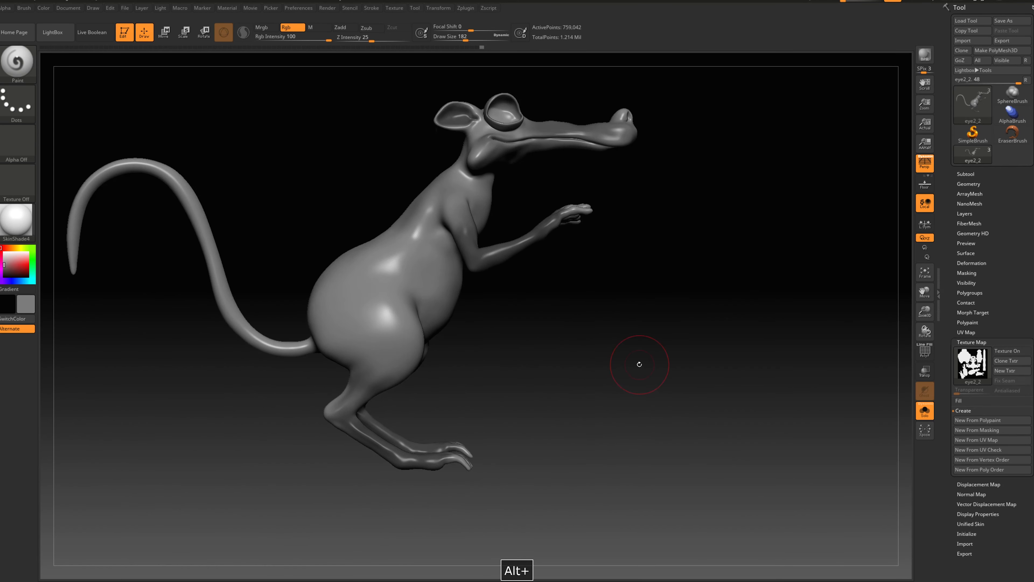
left_click(978, 420)
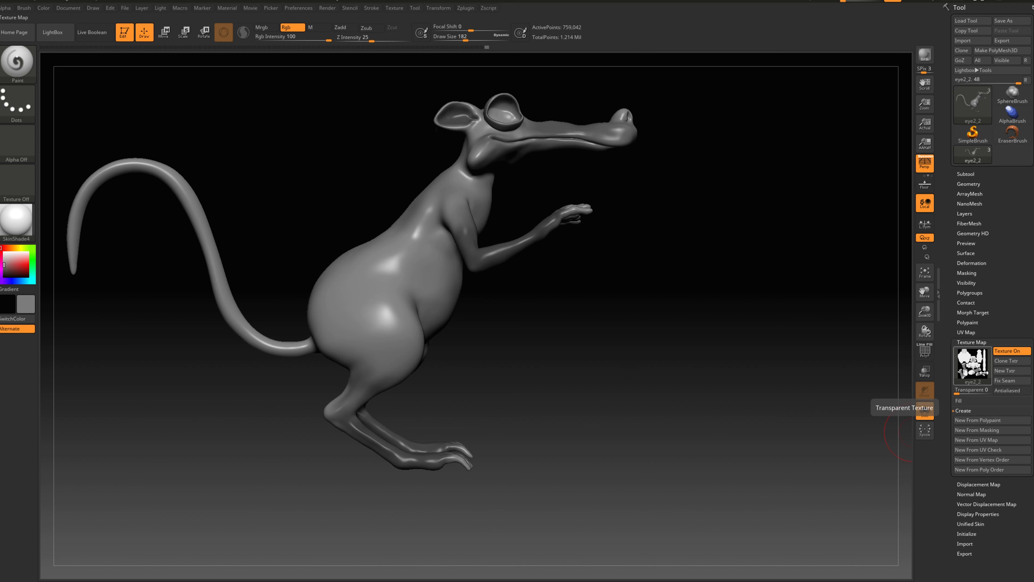
Clone the grey-shaded texture map and export it to the MAPS folder as a JPEG named "Eens Map".
mouse_move(975, 373)
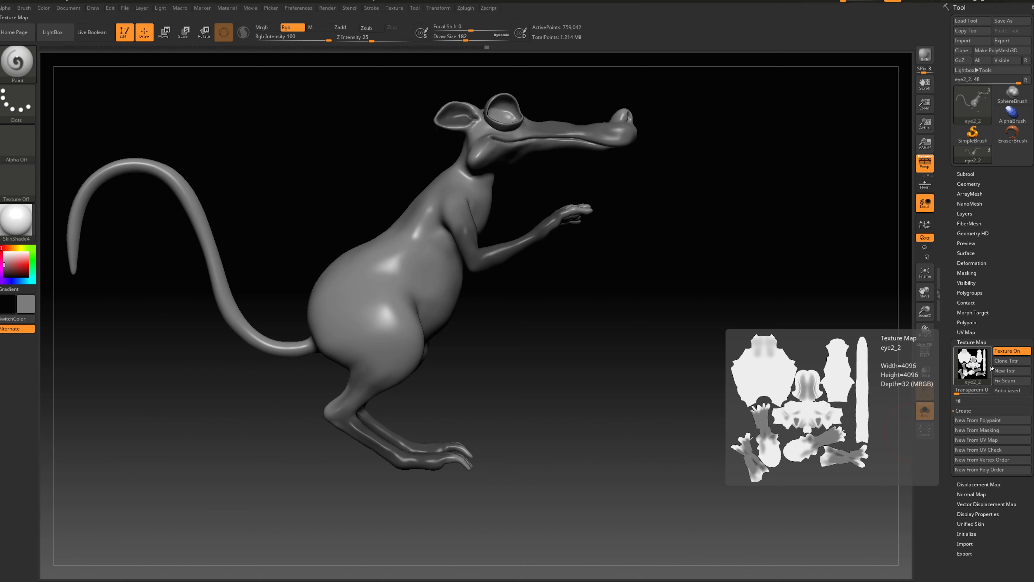
left_click(1006, 361)
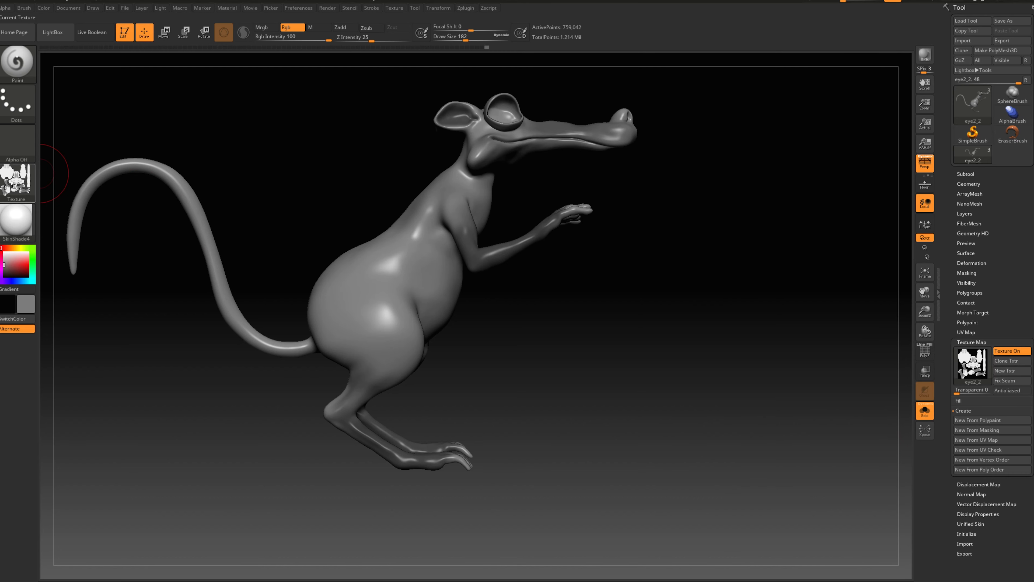
left_click(15, 186)
left_click(100, 324)
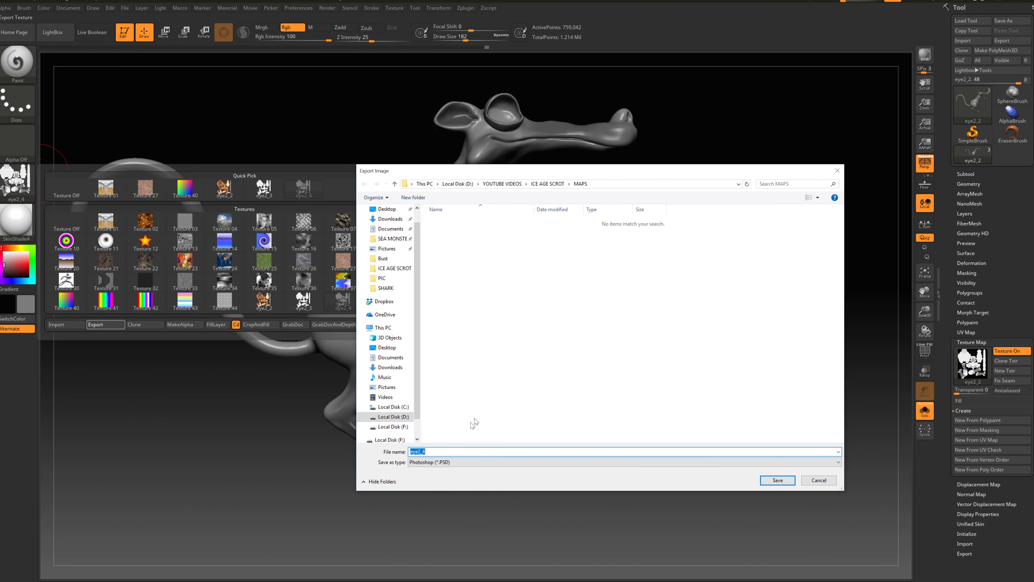
left_click(438, 462)
left_click(441, 479)
double_click(456, 453)
type("Eens Map")
key("Return")
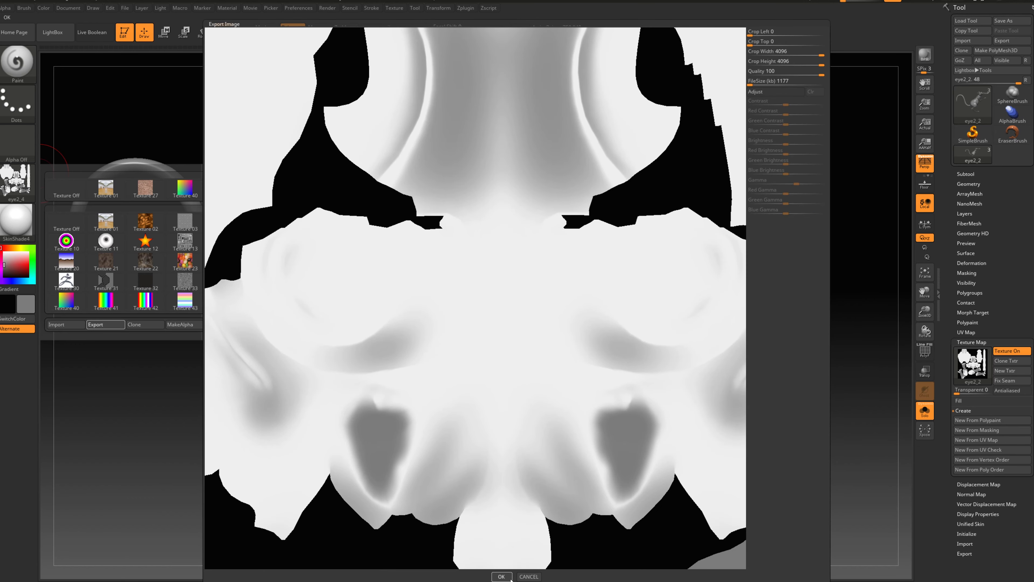
left_click(510, 578)
Clear the current texture selection to Texture Off and turn off the texture map display on the rat.
left_click_drag(826, 352, 774, 365)
left_click(25, 181)
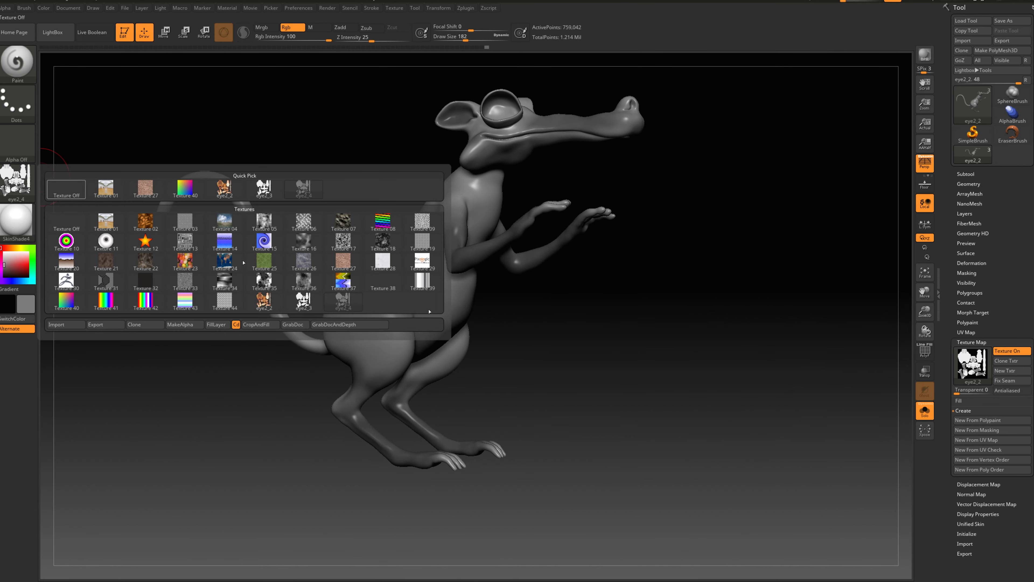
left_click(66, 189)
left_click_drag(701, 342, 676, 417, "alt")
left_click(996, 349)
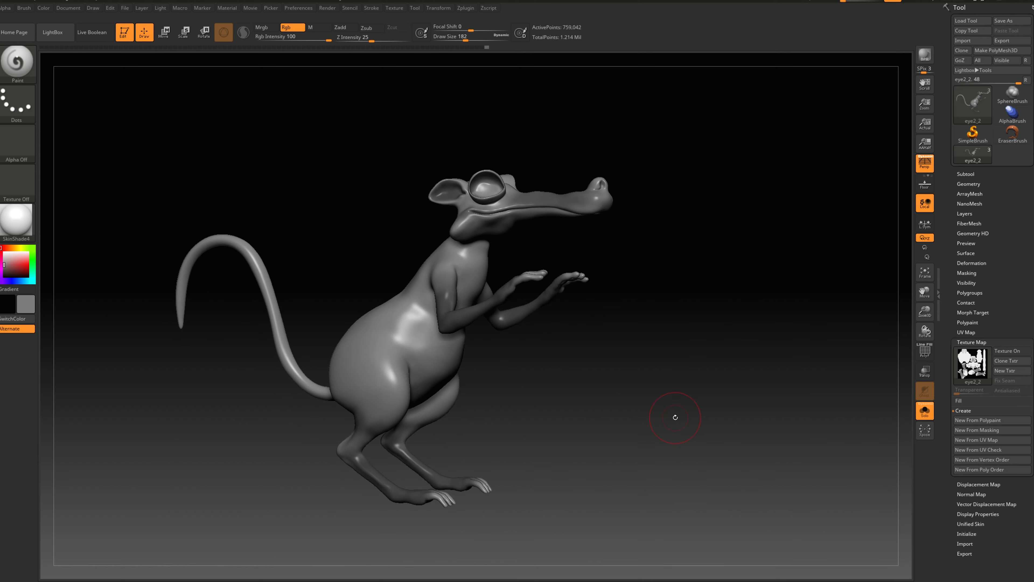